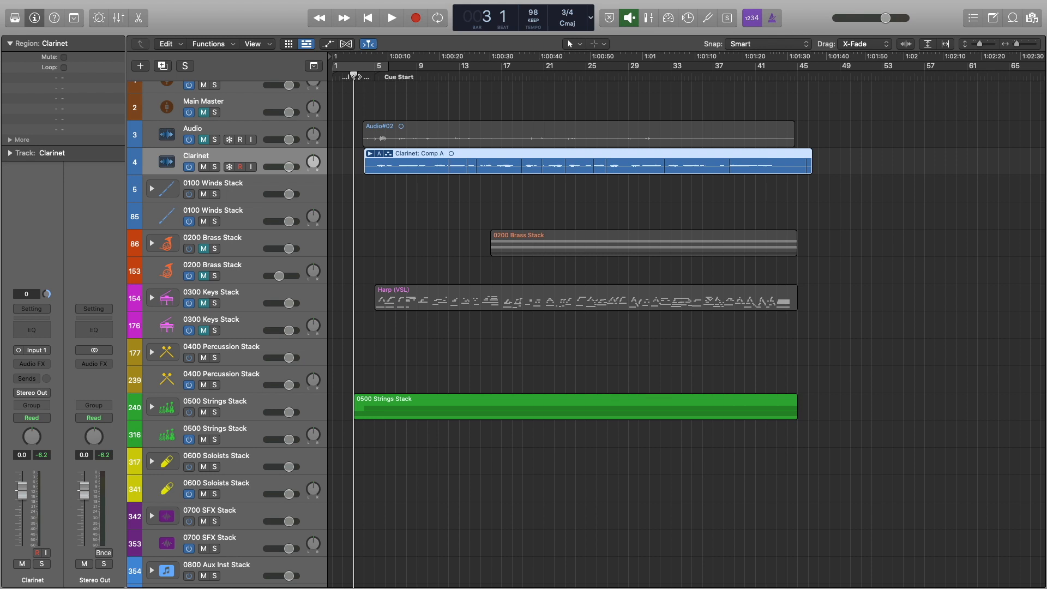
Play back the raw Clarinet comp from bar 3 and expand its take folder to show the individual takes.
key(space)
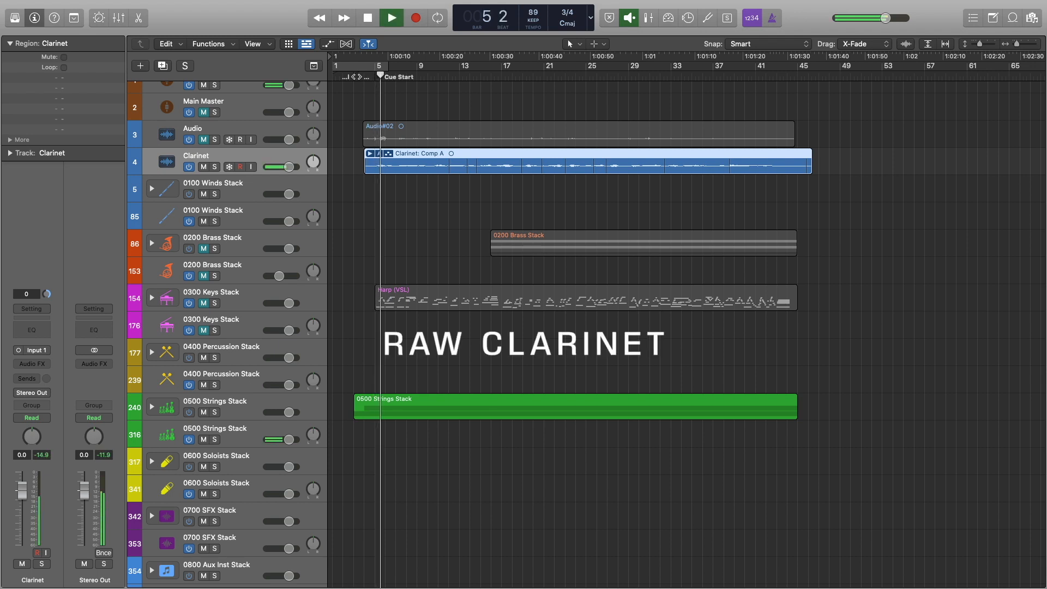
click(370, 154)
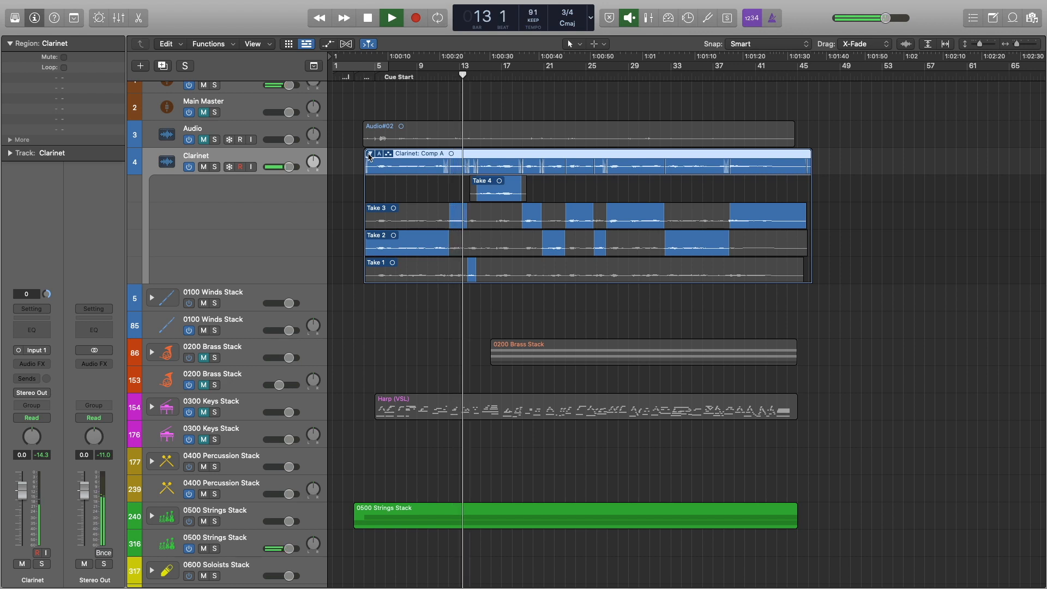
key(space)
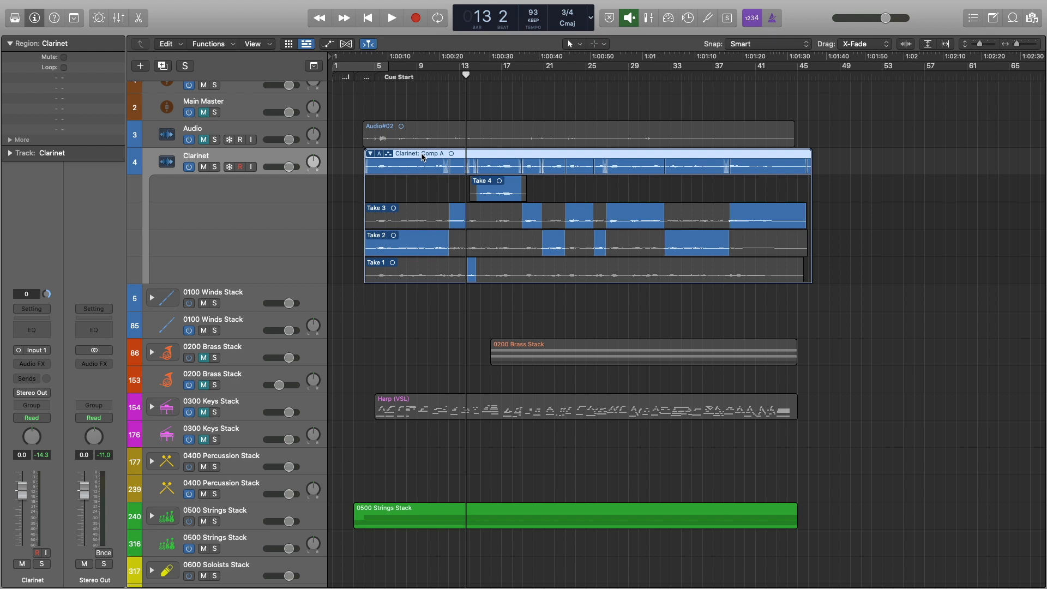
Bounce the Clarinet comp in place to a new track named Clarinet_bip with normalizing off, and mute the original Clarinet track.
right_click(473, 157)
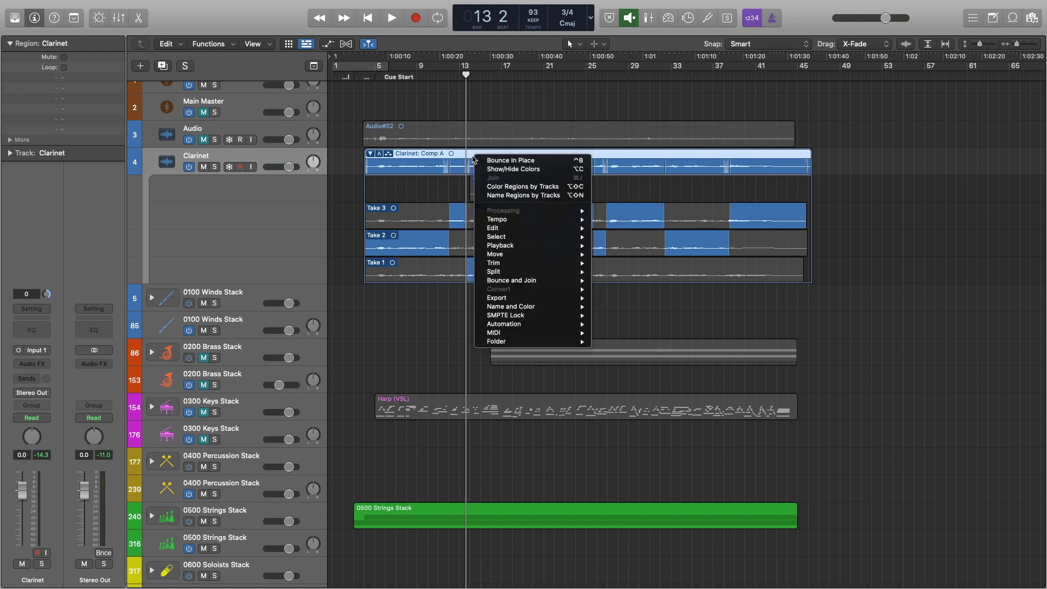
click(506, 159)
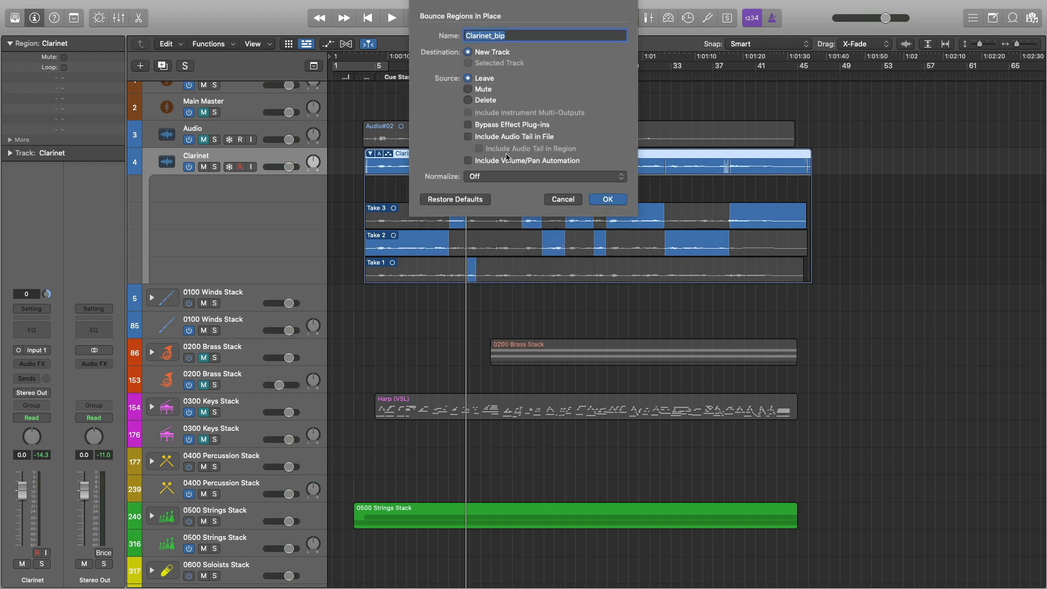
click(592, 201)
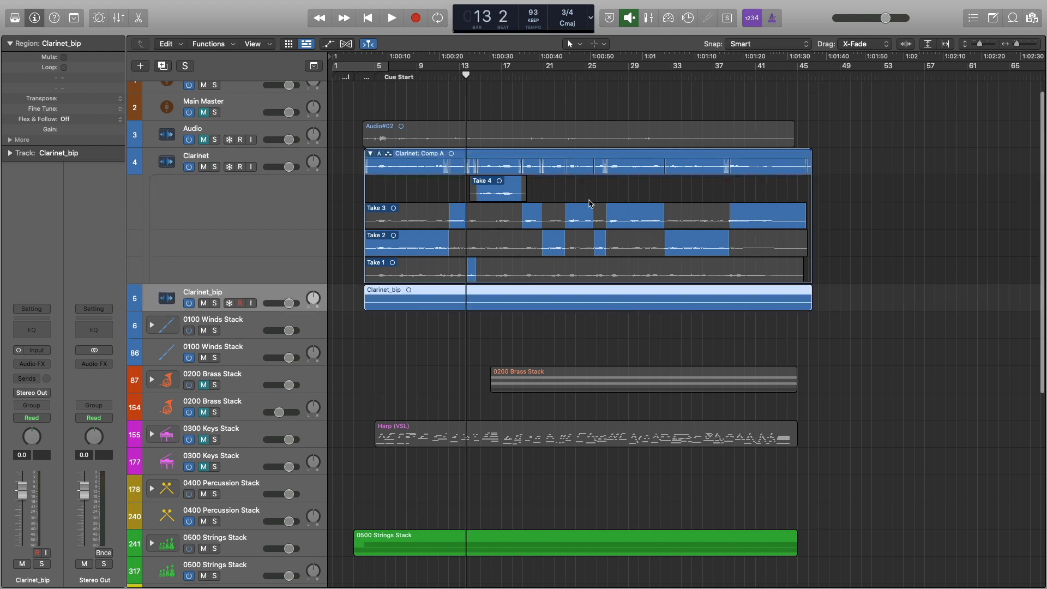
click(204, 168)
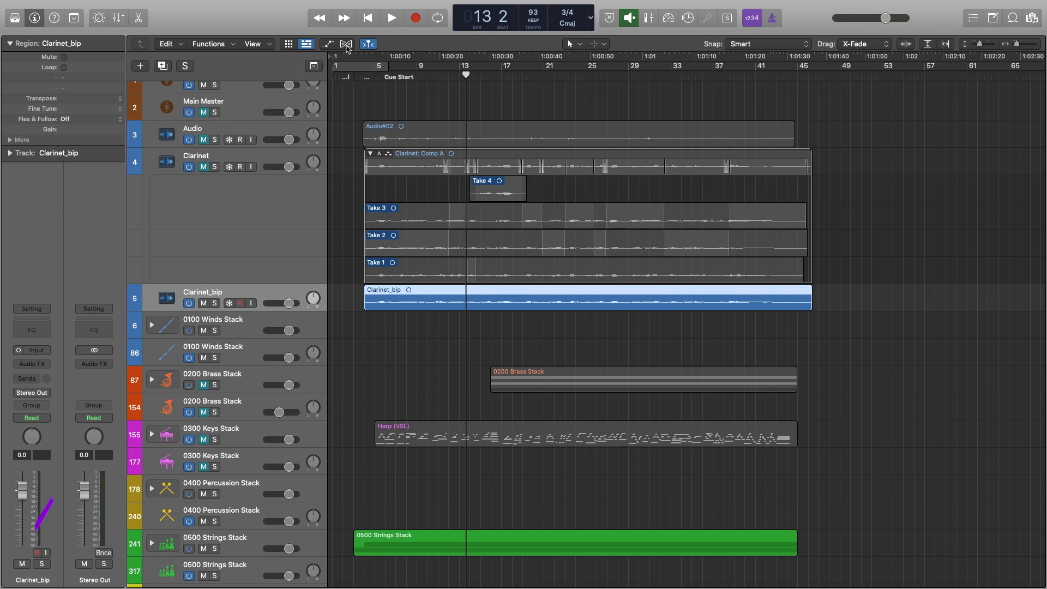
Enable flex editing and set the Clarinet_bip track's flex mode to Flex Pitch.
click(346, 46)
click(254, 320)
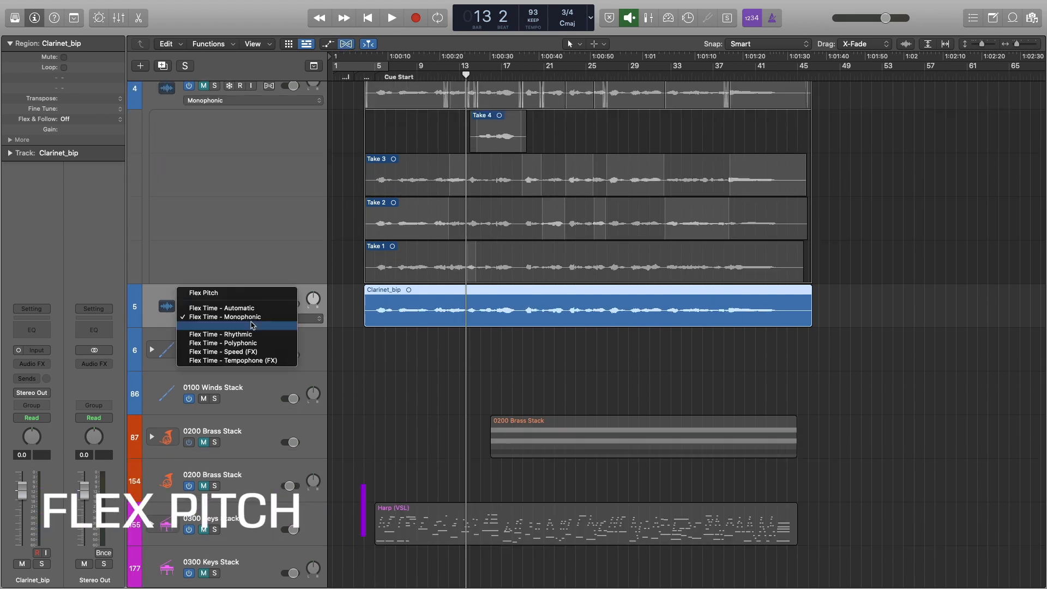
click(243, 295)
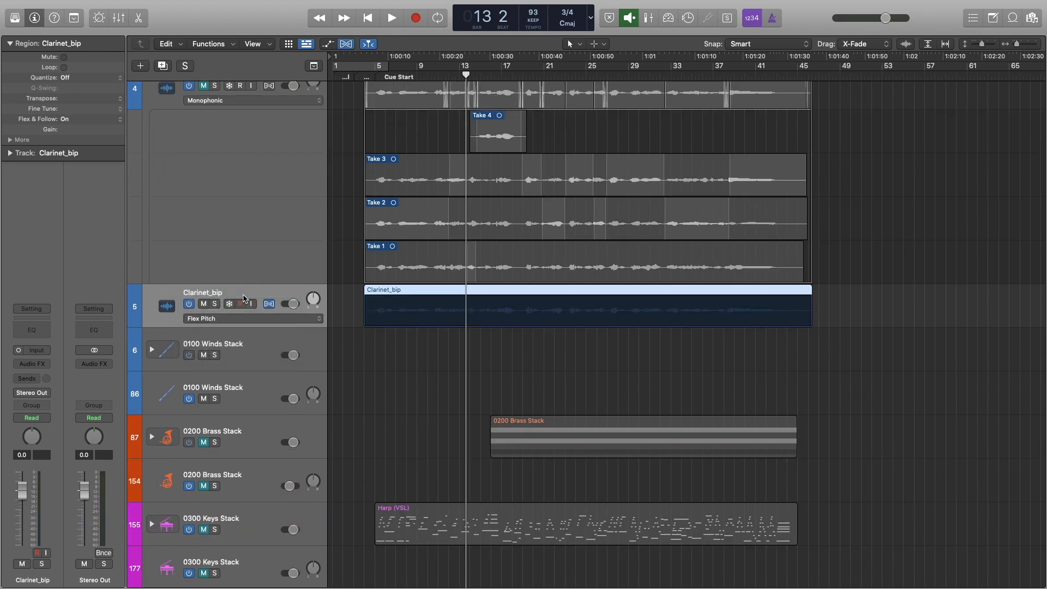
Open the Clarinet_bip region in the audio Track editor and display its Flex Pitch notes.
click(368, 77)
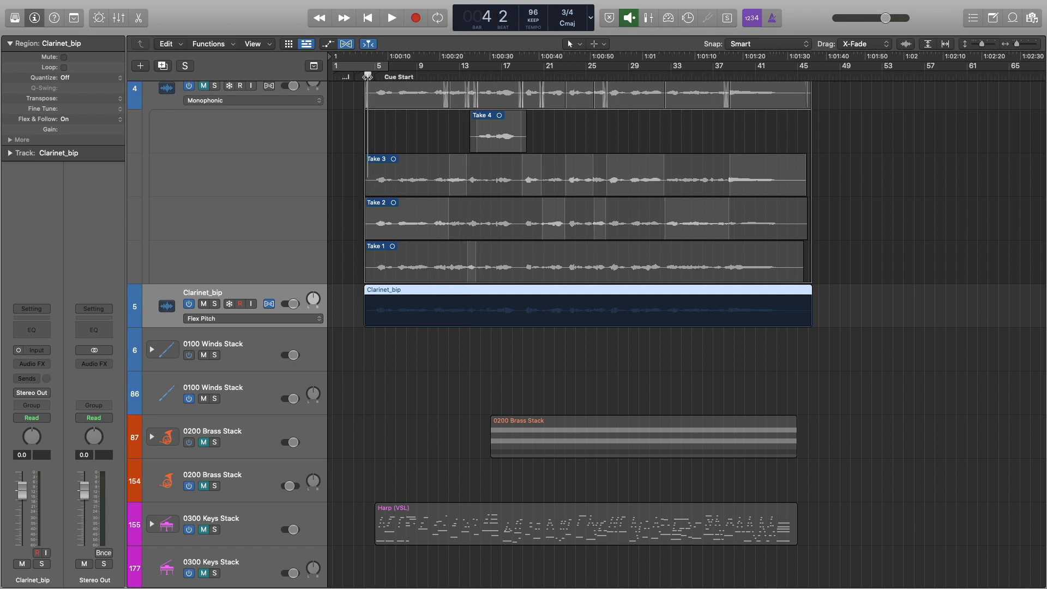
key(e)
click(546, 191)
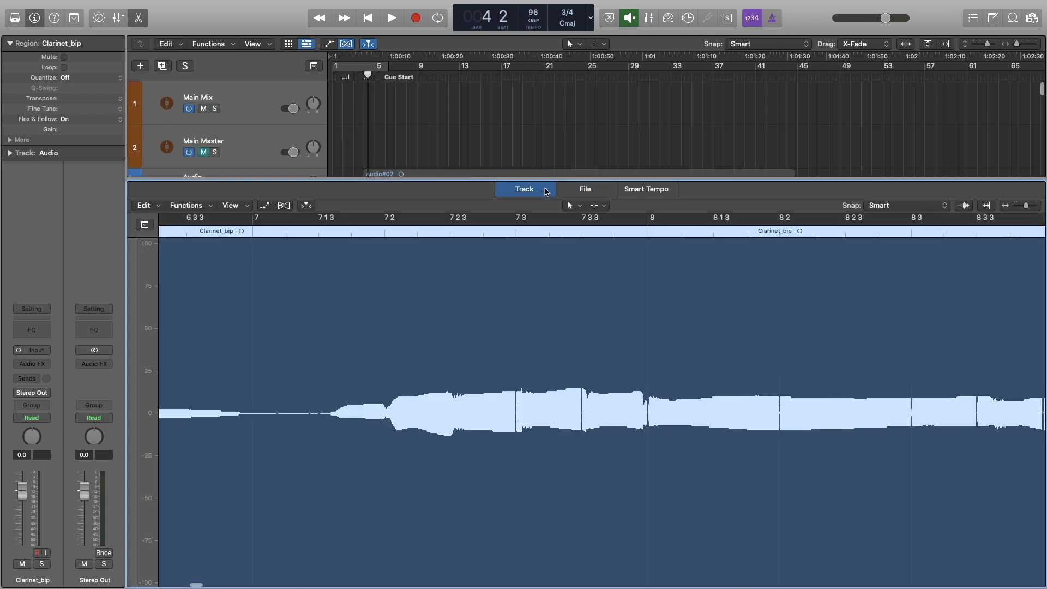
click(284, 205)
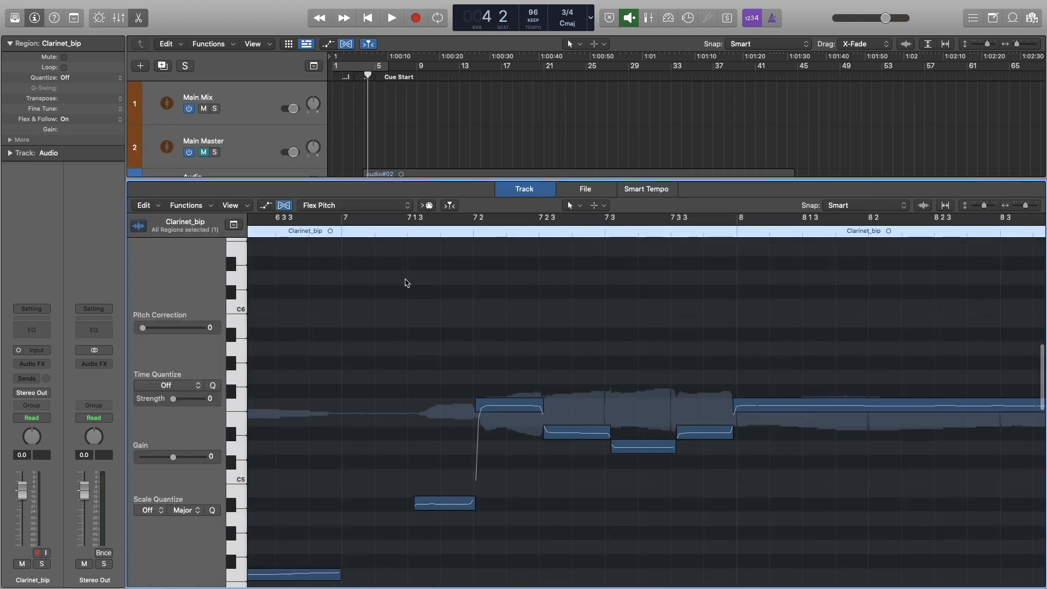
Examine the detected notes and their fine pitch and pitch drift between bars 4 and 13 of the clarinet region.
scroll(448, 331, left, 10)
key(super+Left)
key(super+Left)
scroll(452, 329, left, 8)
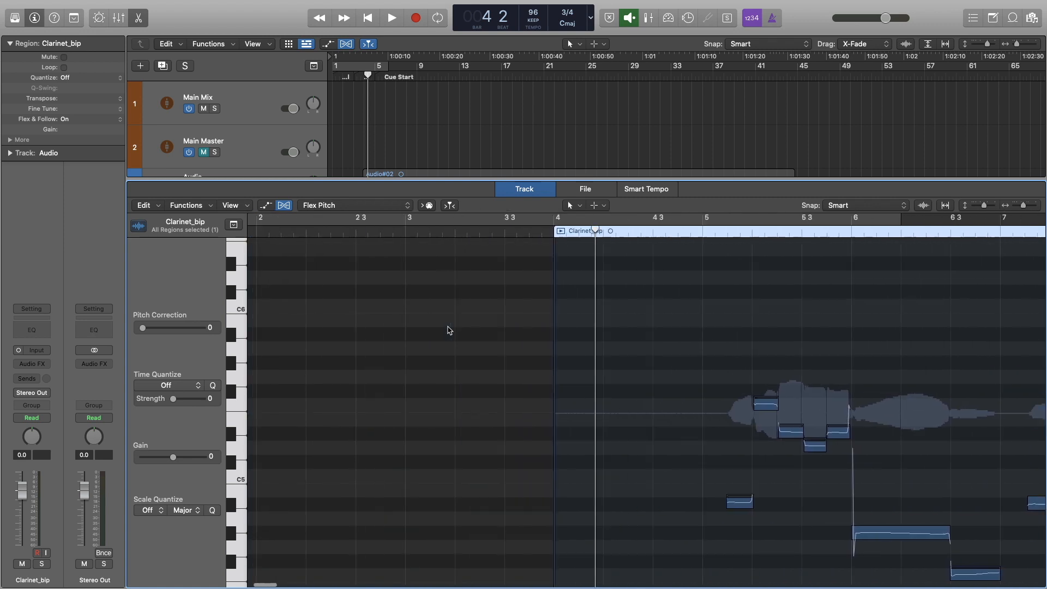
scroll(451, 329, right, 1)
scroll(450, 329, down, 3)
scroll(450, 329, right, 5)
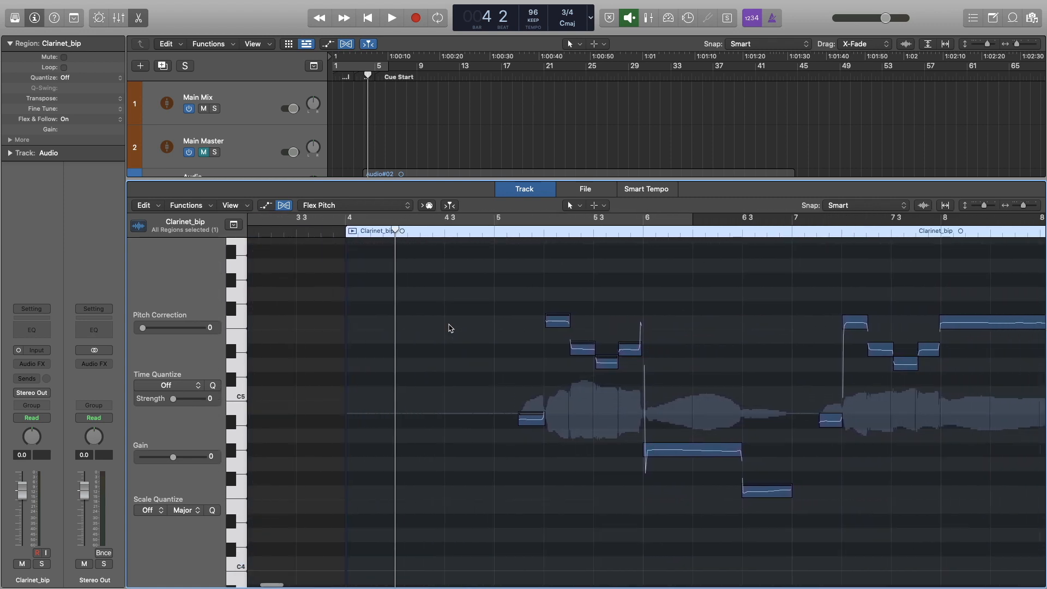
scroll(534, 334, right, 3)
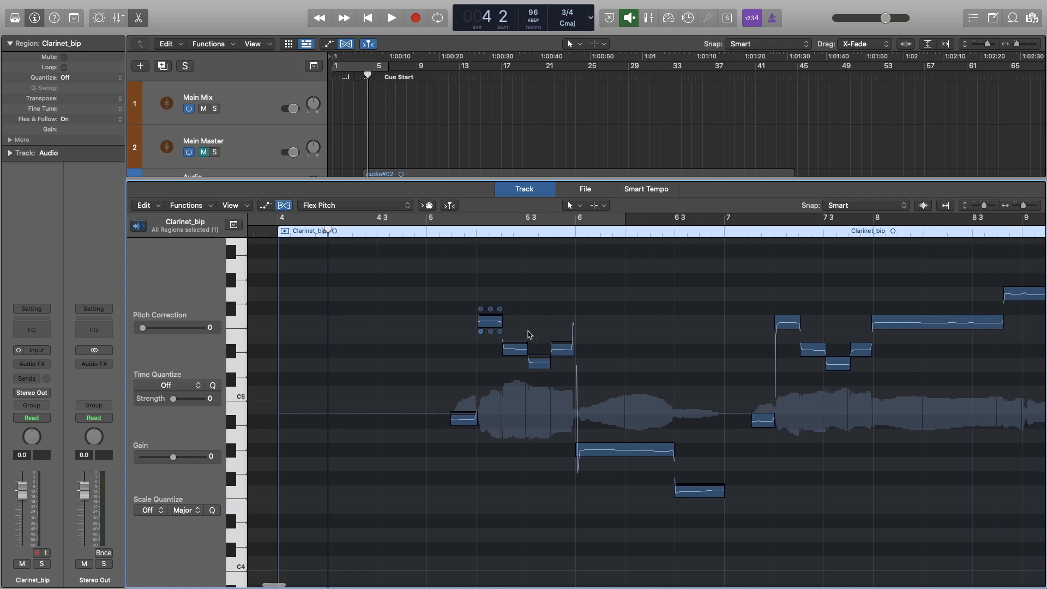
click(438, 233)
scroll(503, 319, right, 4)
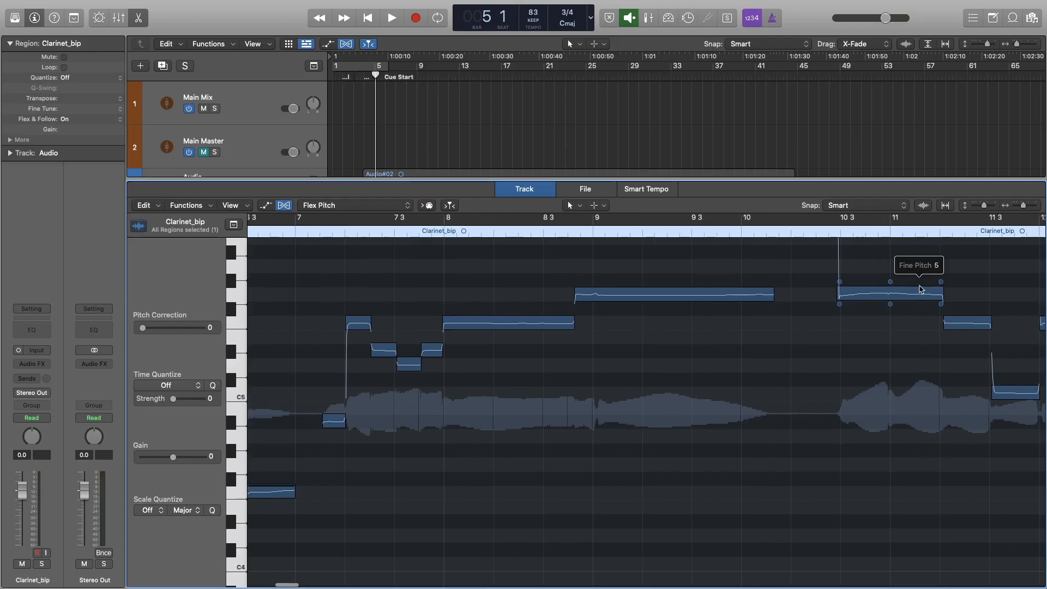
scroll(927, 294, right, 3)
scroll(929, 315, right, 3)
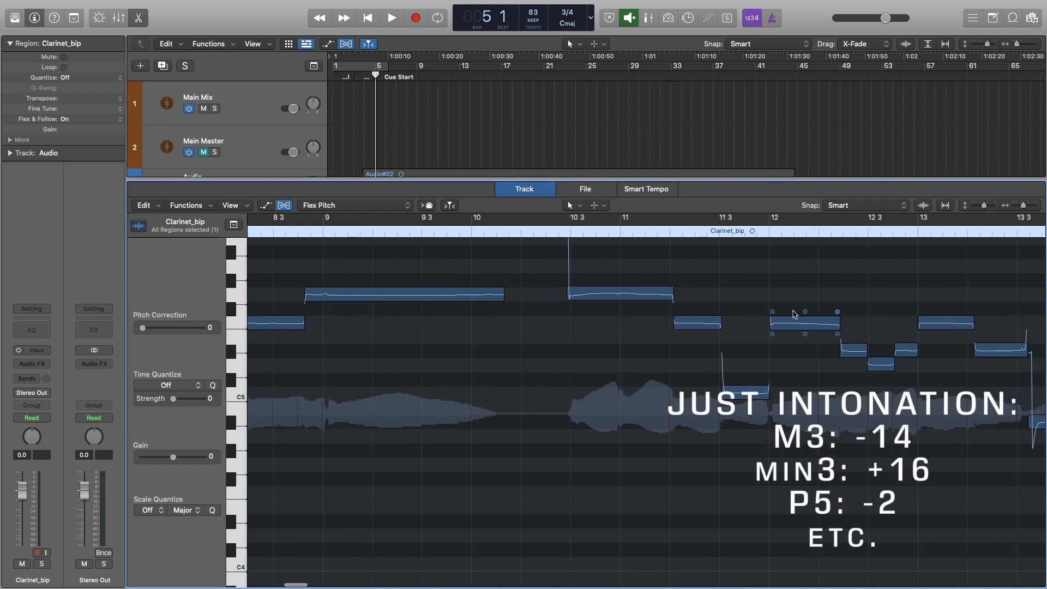
scroll(663, 318, left, 8)
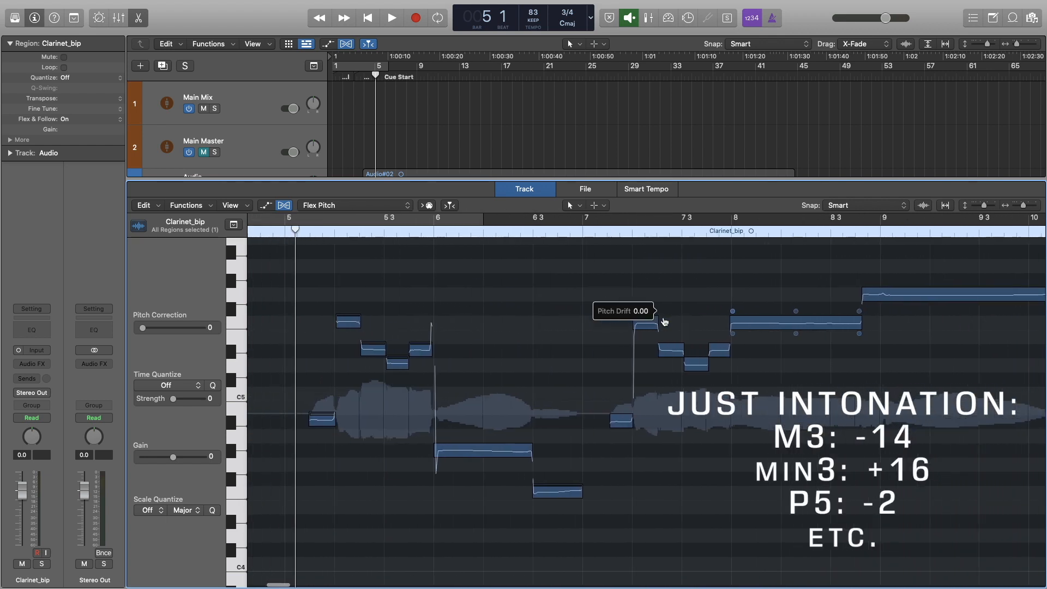
scroll(662, 319, left, 2)
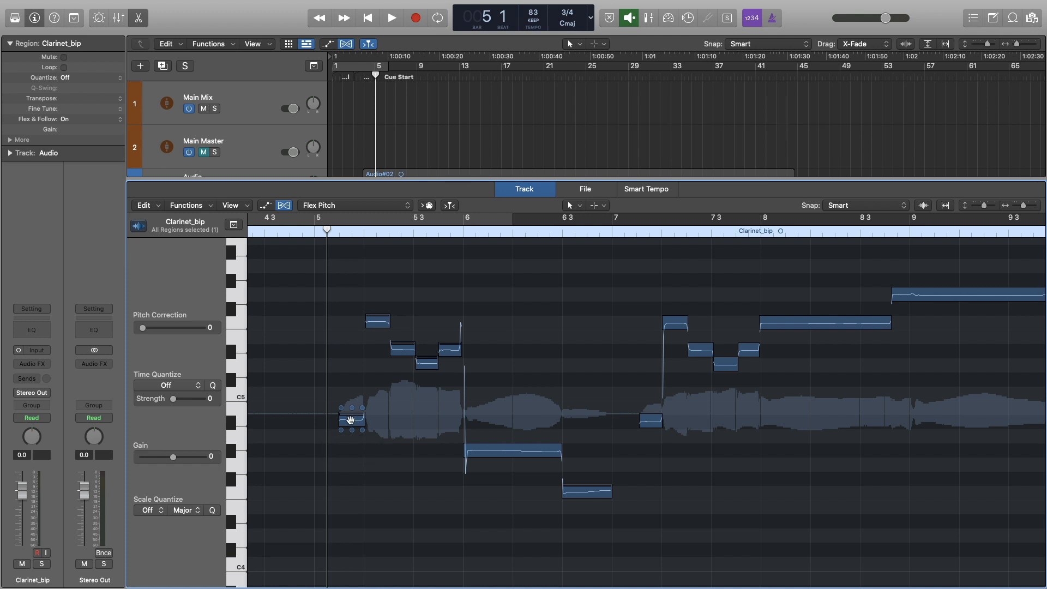
Correct the tuning of the seven clarinet notes in bars 5 and 6 one by one, and play the phrase back.
key(super+Right)
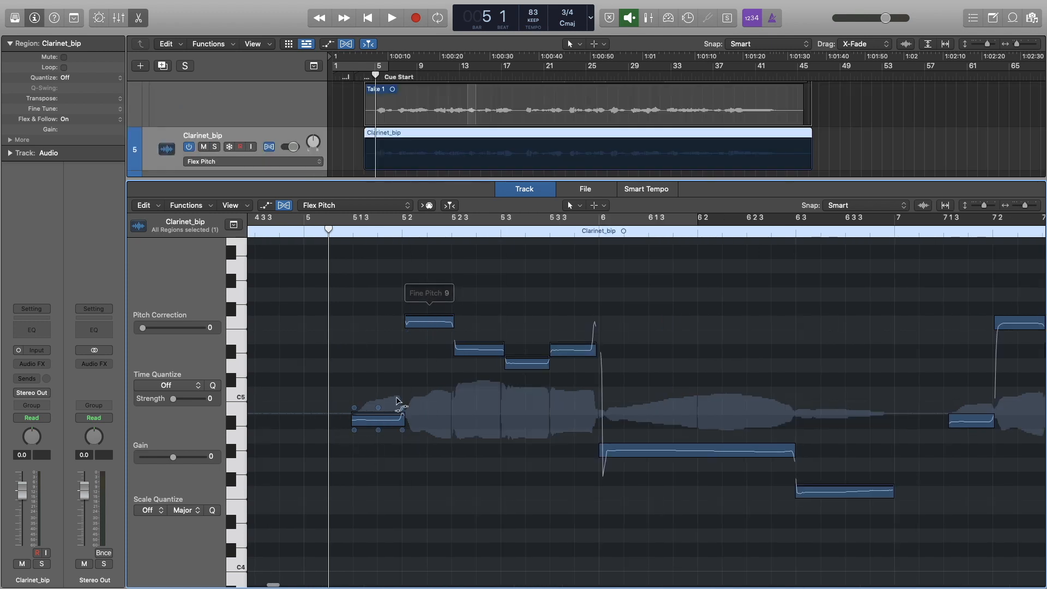
click(386, 423)
click(446, 326)
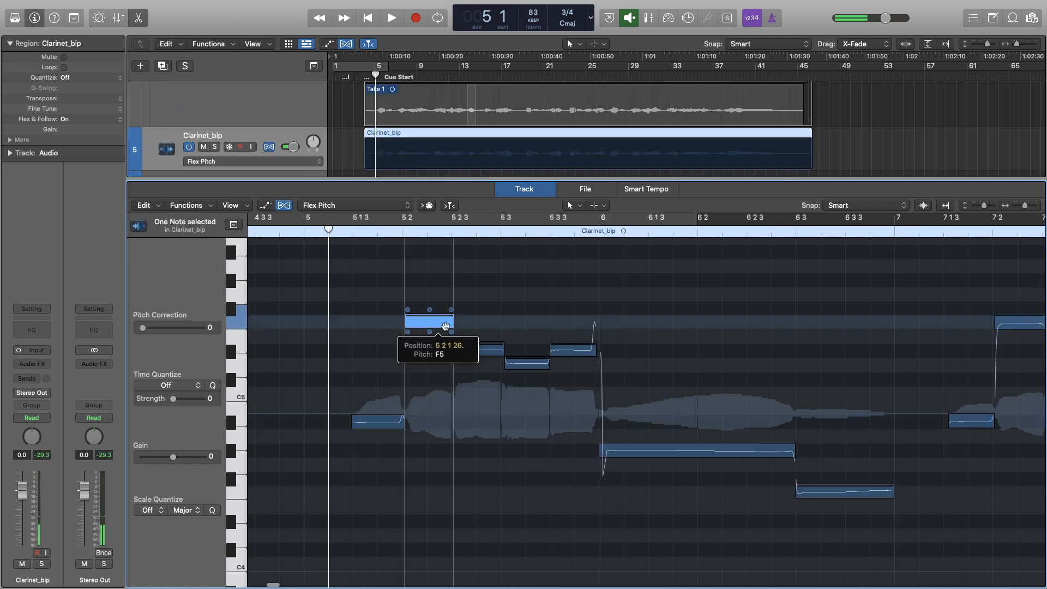
click(480, 350)
click(527, 364)
click(571, 347)
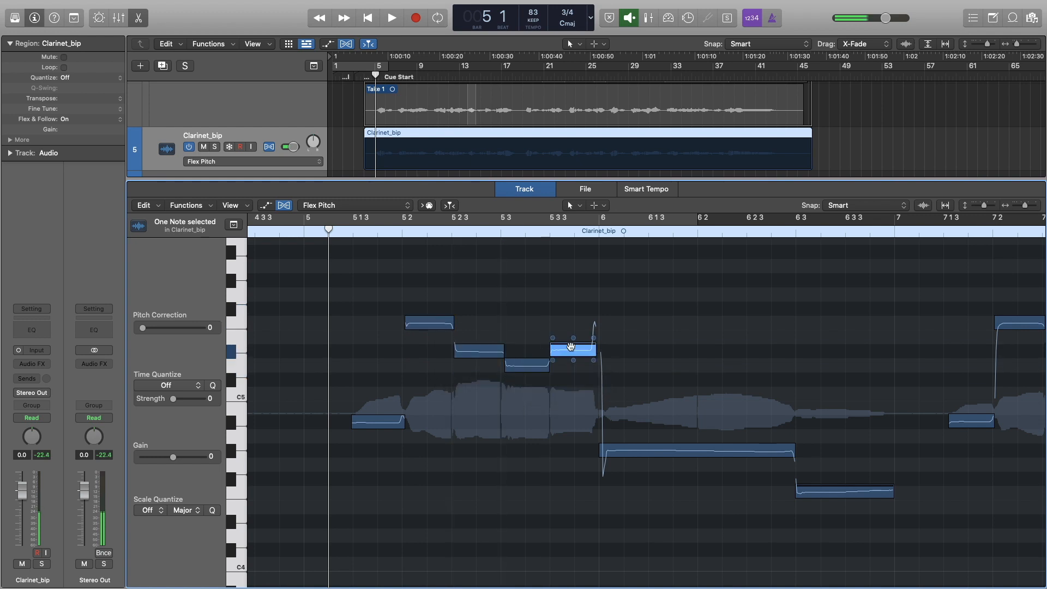
click(691, 453)
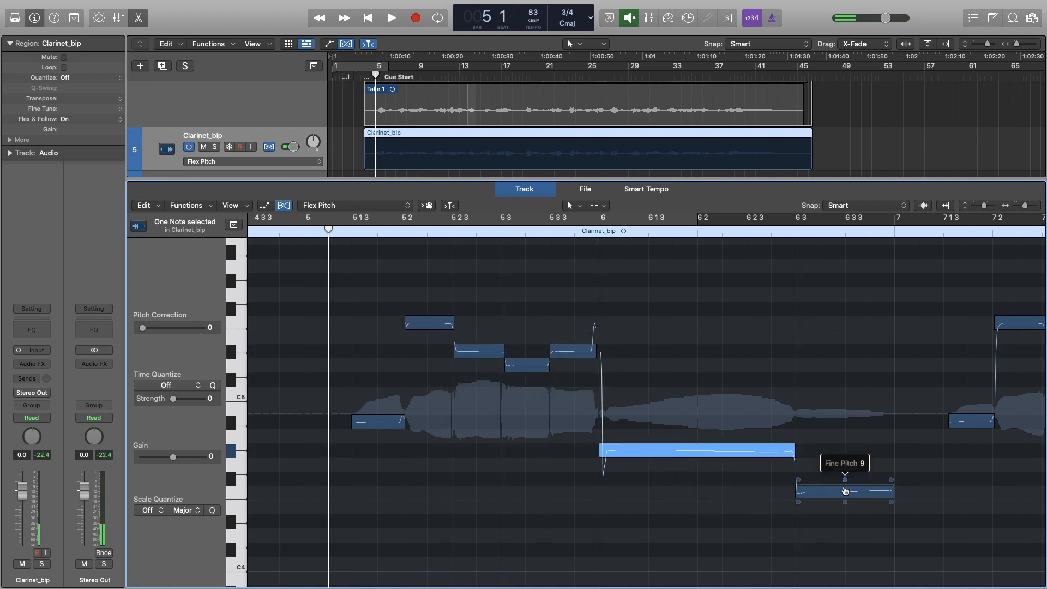
click(845, 490)
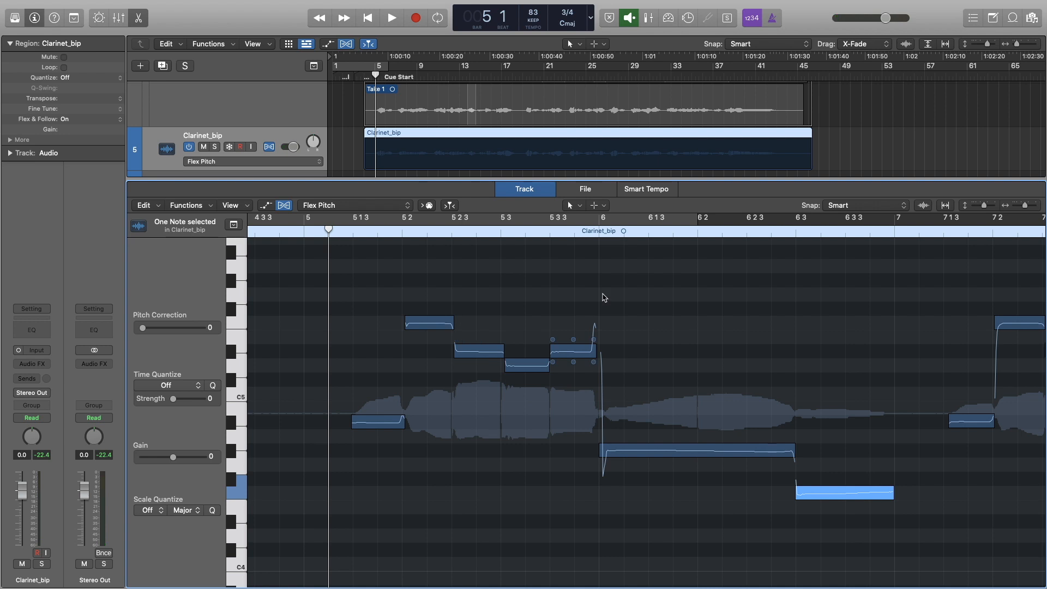
key(space)
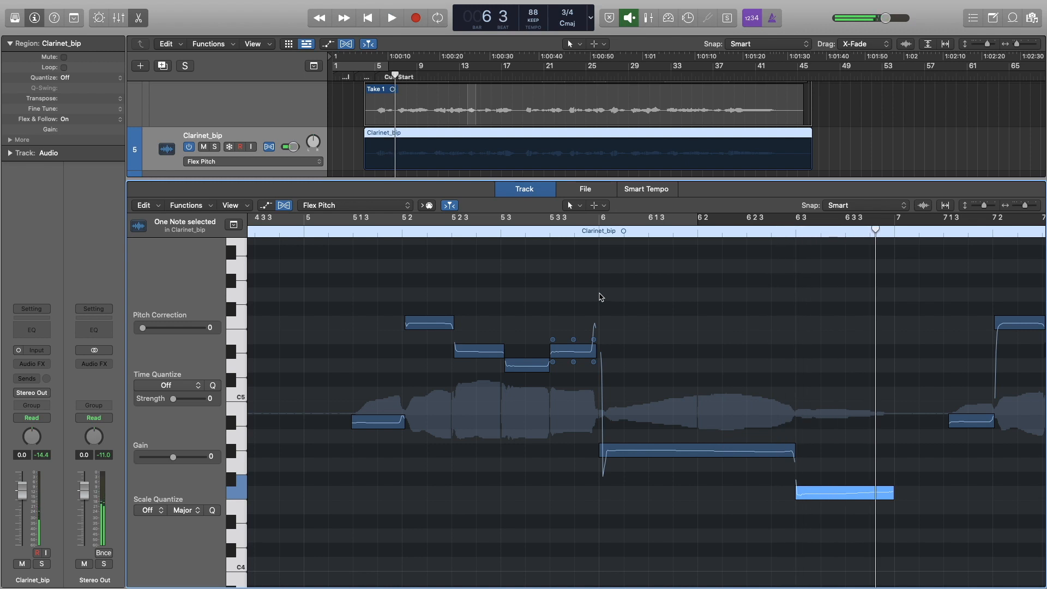
key(space)
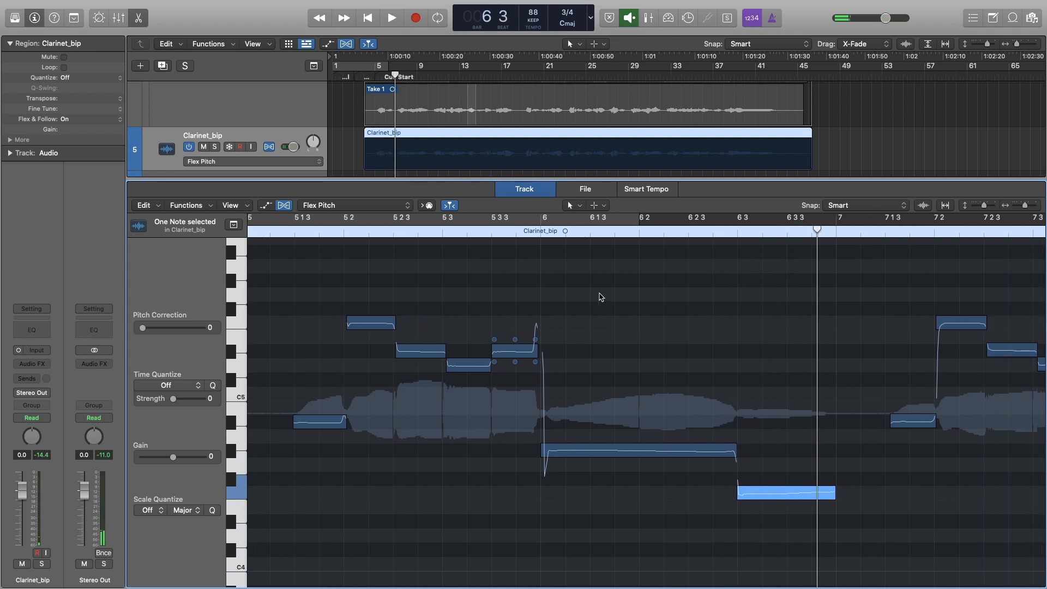
Correct the tuning of the clarinet notes in the phrases from bar 7 onward, checking them with playback.
key(super+Left)
scroll(600, 303, right, 7)
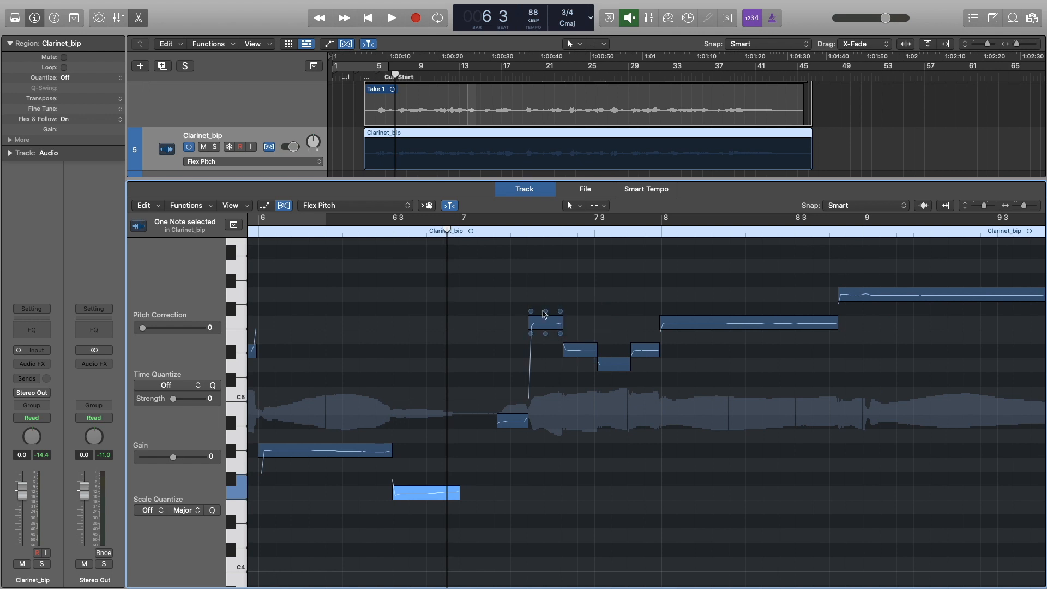
click(512, 420)
scroll(616, 358, right, 12)
scroll(524, 246, up, 4)
click(611, 325)
click(598, 206)
click(627, 277)
super+click(600, 326)
super+click(558, 326)
super+click(523, 326)
key(space)
super+click(666, 326)
Continue tuning the following clarinet notes up to bar 18, playing the passages back between corrections.
scroll(648, 395, right, 5)
key(space)
super+click(586, 424)
super+click(681, 424)
click(408, 243)
key(space)
scroll(638, 352, right, 4)
click(641, 354)
scroll(694, 374, right, 12)
key(space)
click(851, 496)
super+click(830, 495)
key(space)
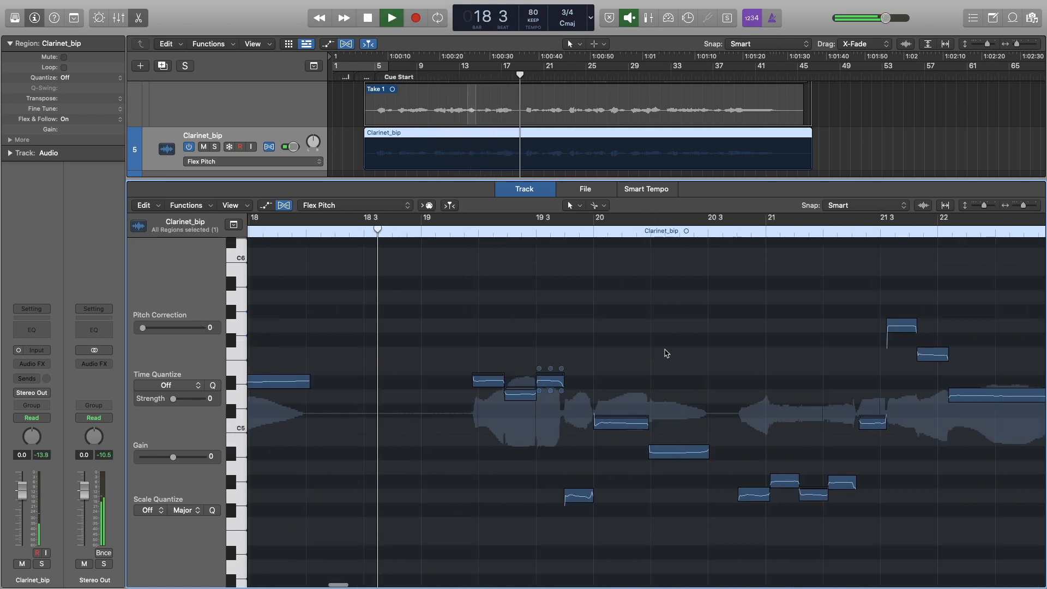
key(space)
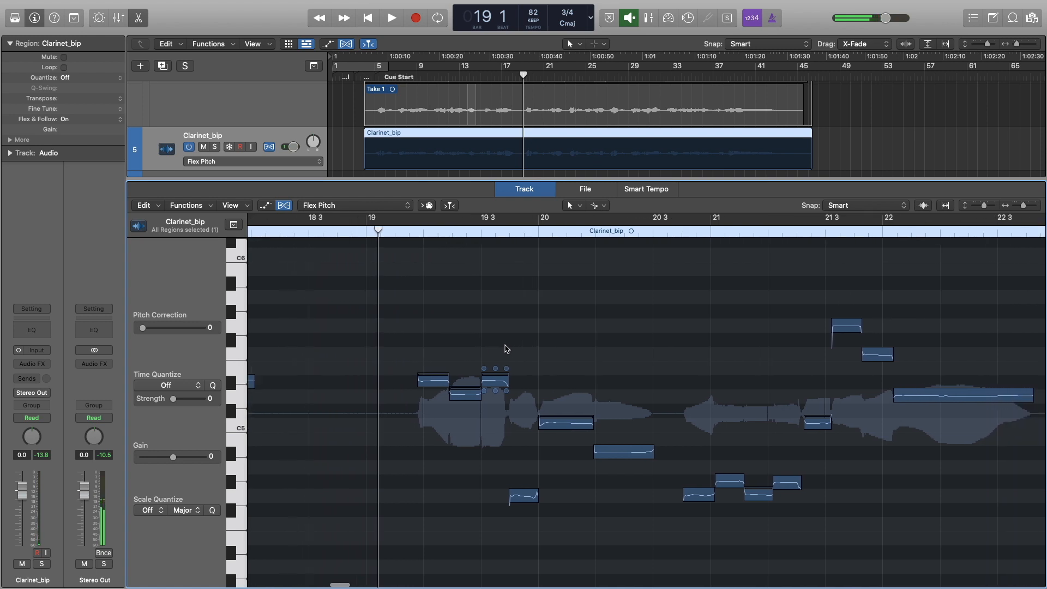
Select the six clarinet notes in bars 19 and 20, adjust their tuning, and play the passage back.
drag(413, 335, 698, 551)
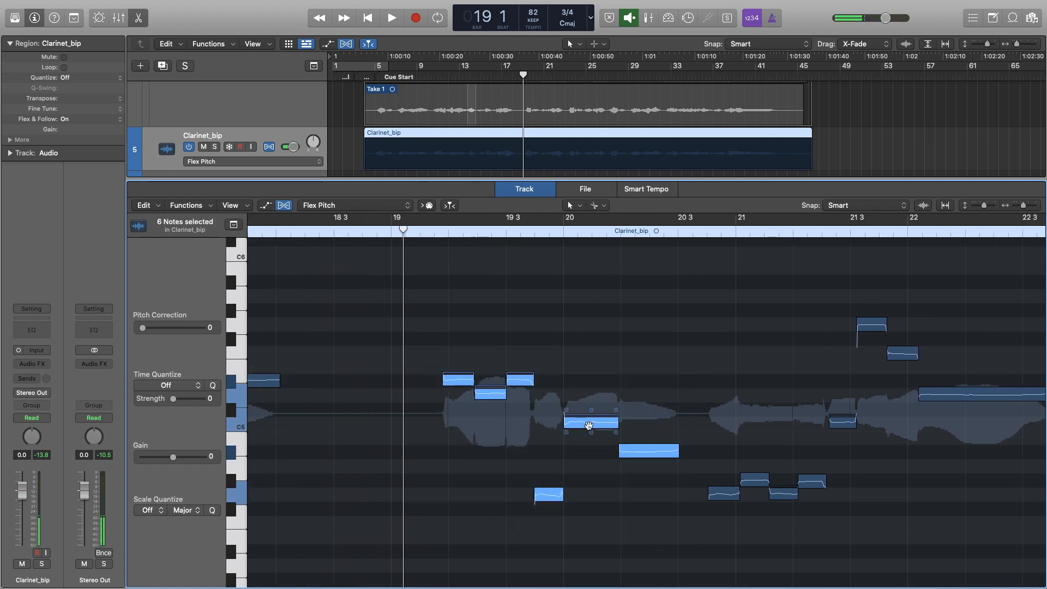
click(577, 389)
key(comma)
key(space)
key(space)
Tune the clarinet notes after bar 20 up to the long note in bar 24, listening along.
scroll(592, 374, right, 5)
drag(535, 411, 535, 414)
key(space)
scroll(807, 369, right, 2)
scroll(808, 369, right, 5)
click(613, 404)
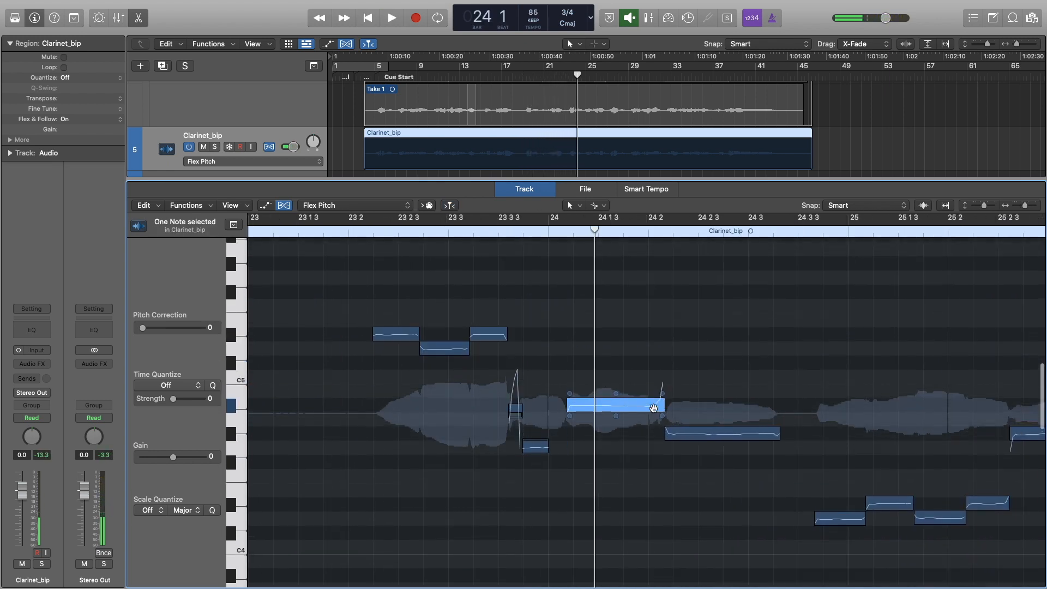
Tune the clarinet notes after bar 24, including the short notes in the second half of bar 27, and resume playback.
scroll(738, 437, right, 5)
click(557, 448)
key(space)
click(689, 388)
click(719, 387)
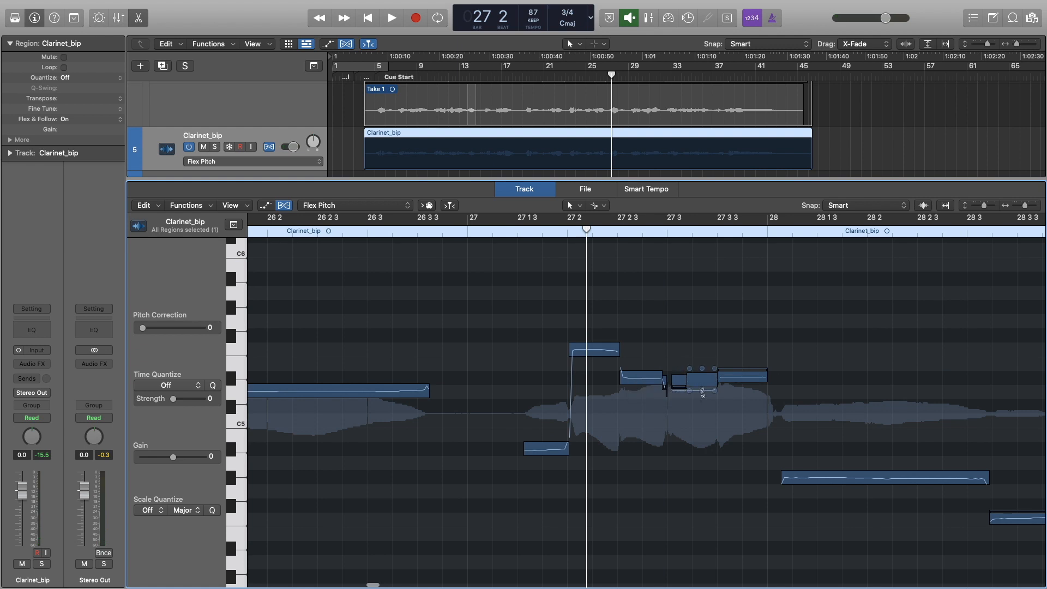
click(737, 378)
key(space)
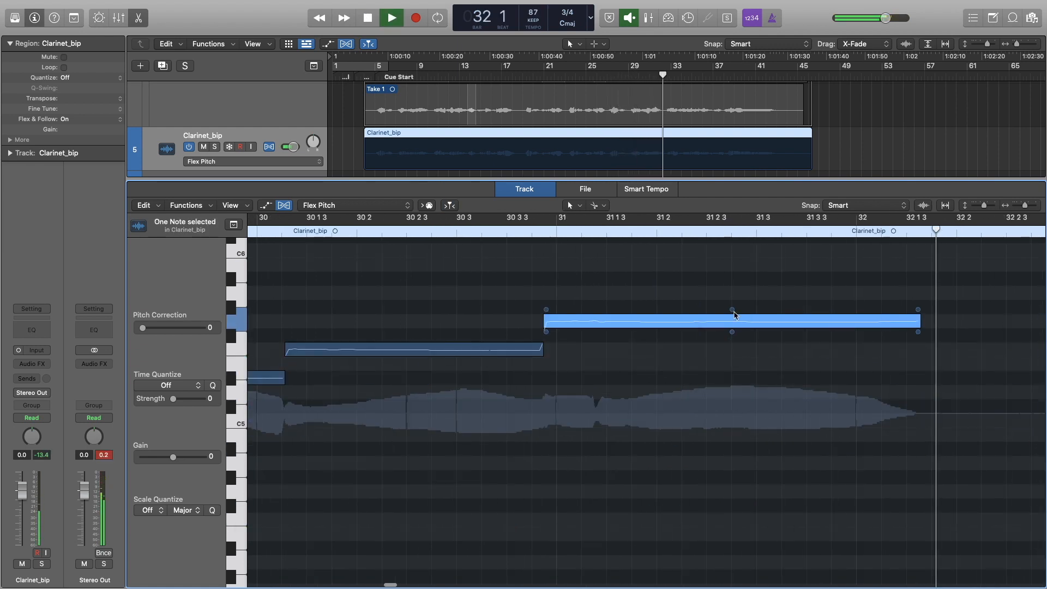
Tune the remaining clarinet notes from bar 31 onward with playback checks, and close the audio editor.
click(614, 319)
key(space)
click(771, 321)
scroll(770, 320, right, 5)
click(931, 374)
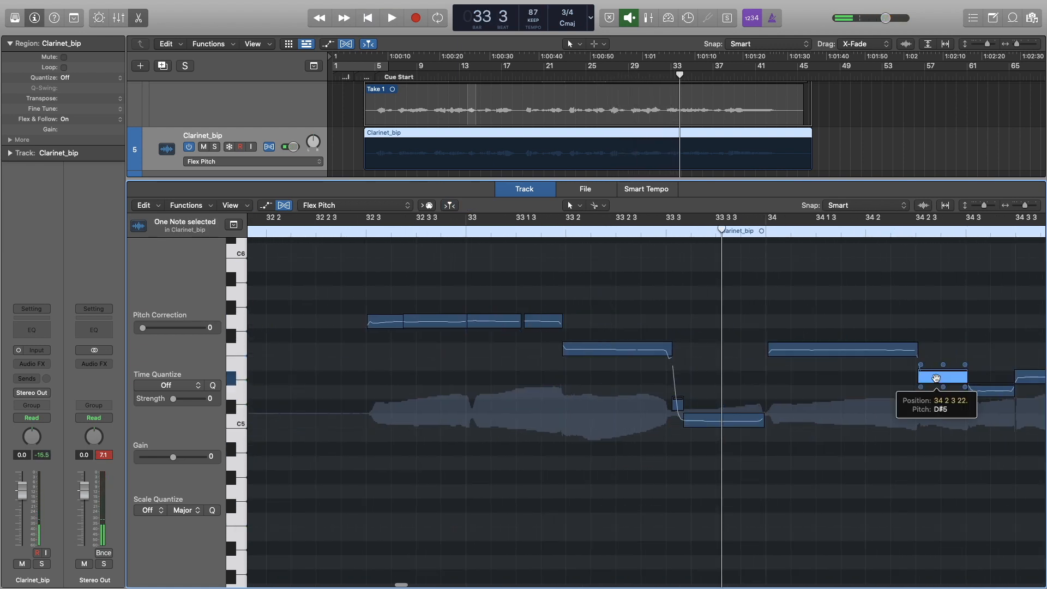
scroll(930, 374, right, 5)
drag(704, 426, 731, 348)
key(space)
key(e)
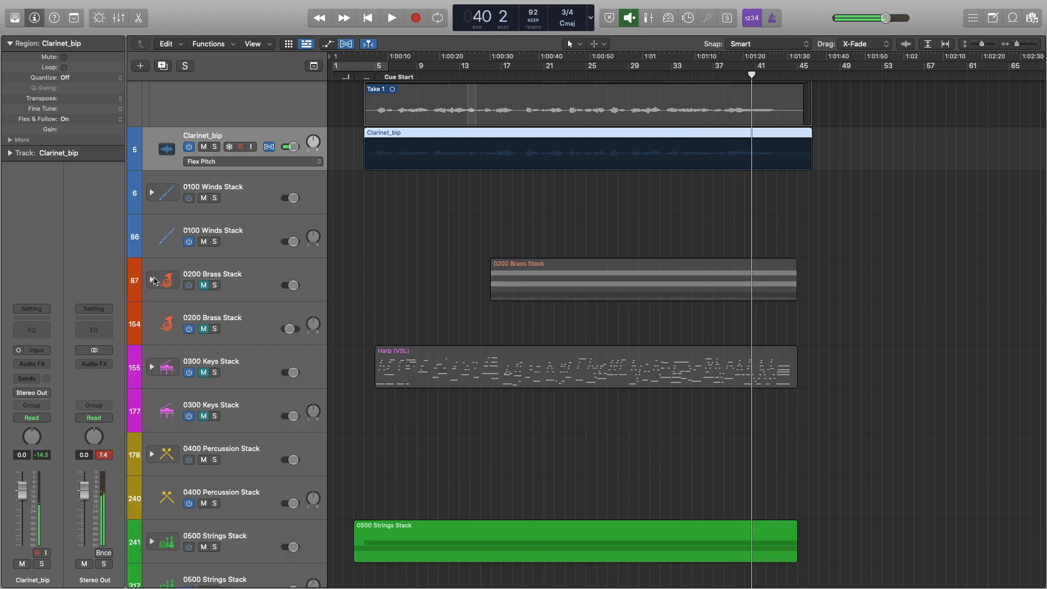
Review the tuned clarinet notes from bar 17 to the end in the audio editor and the clarinet takes in the arrangement.
key(e)
key(space)
scroll(474, 290, right, 4)
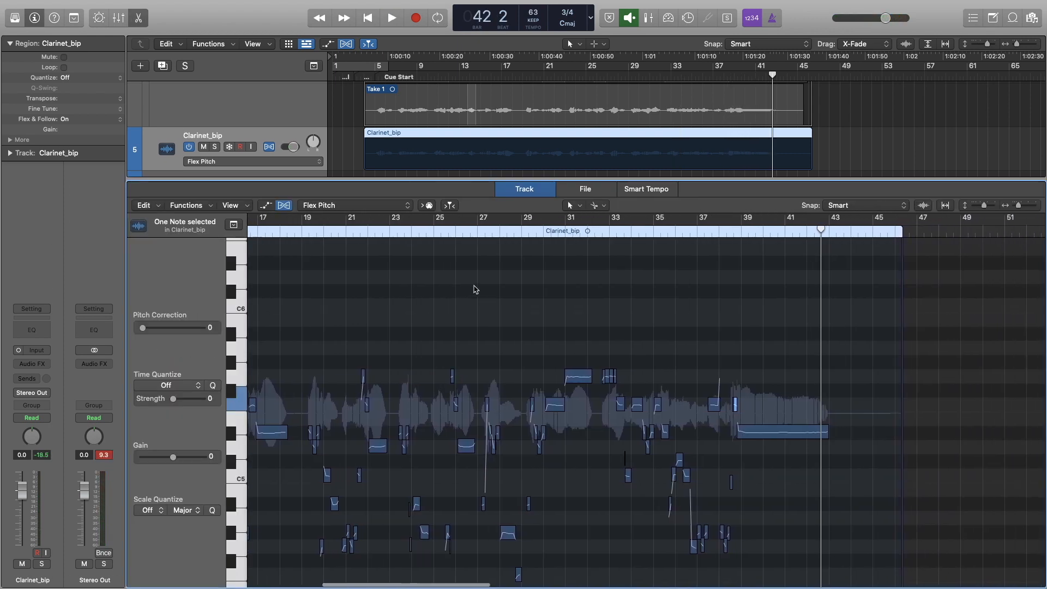
click(138, 18)
scroll(351, 198, up, 6)
click(355, 205)
scroll(355, 206, down, 4)
scroll(350, 226, down, 8)
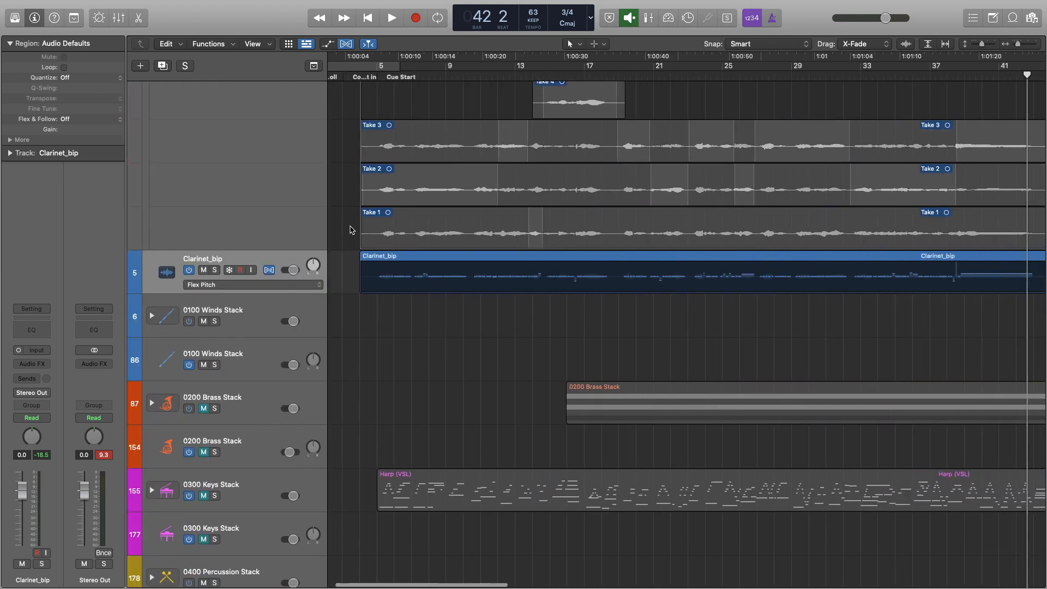
scroll(701, 376, down, 4)
Try to adjust the long final clarinet note starting near bar 39 and undo the change.
click(784, 388)
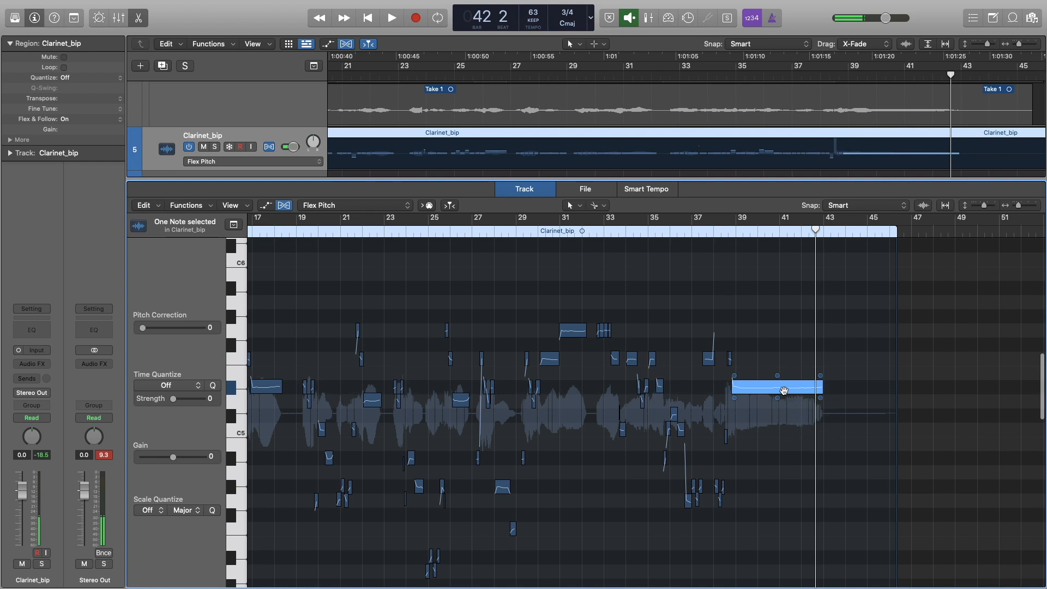
super+click(766, 393)
key(super+z)
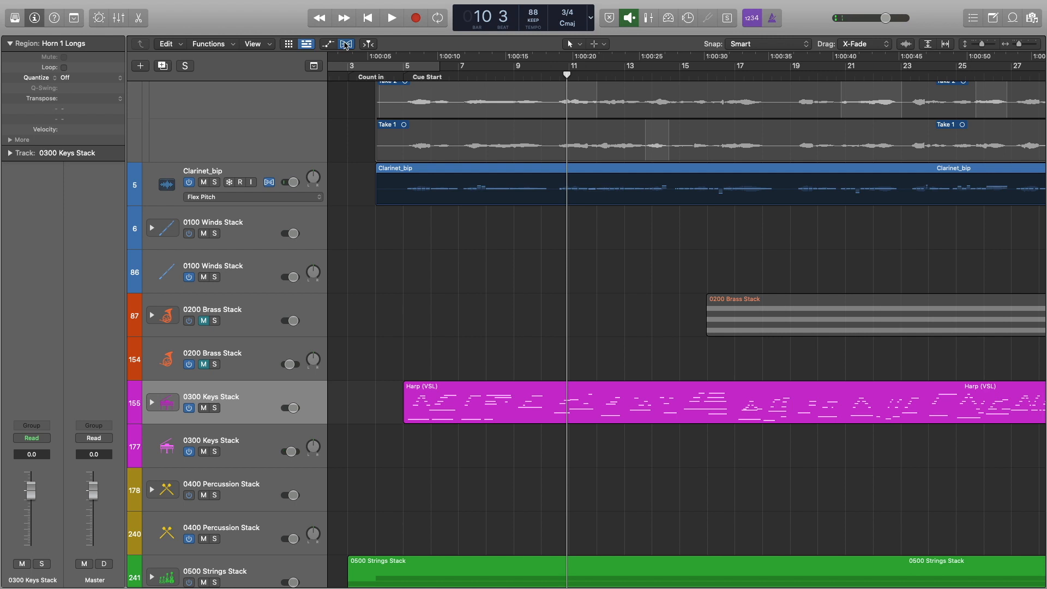
Hide the Flex view and zoom in on the start of the Clarinet_bip region with the playhead at bar 4.
click(346, 45)
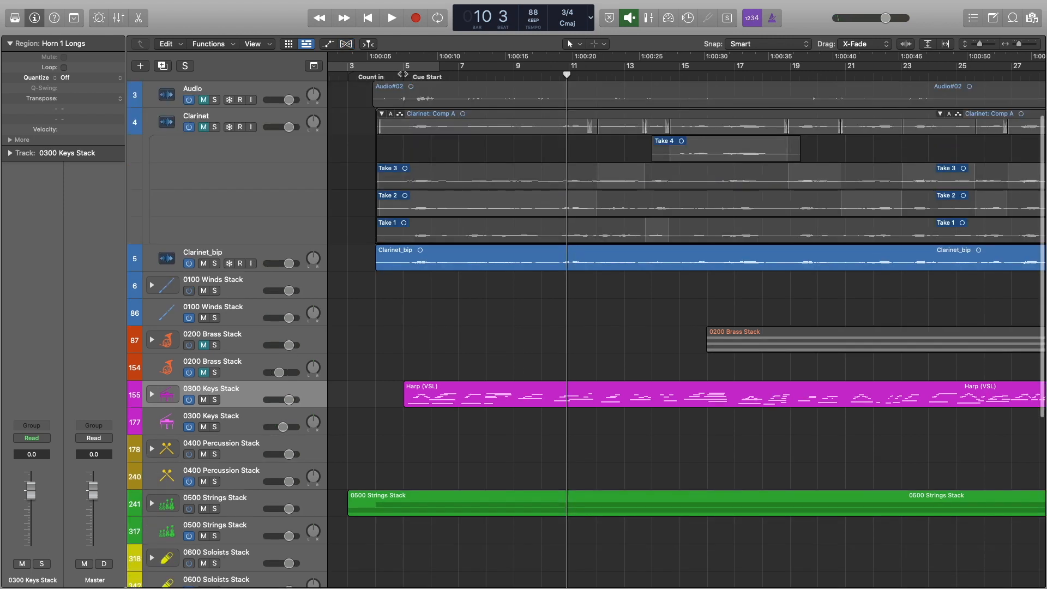
click(376, 75)
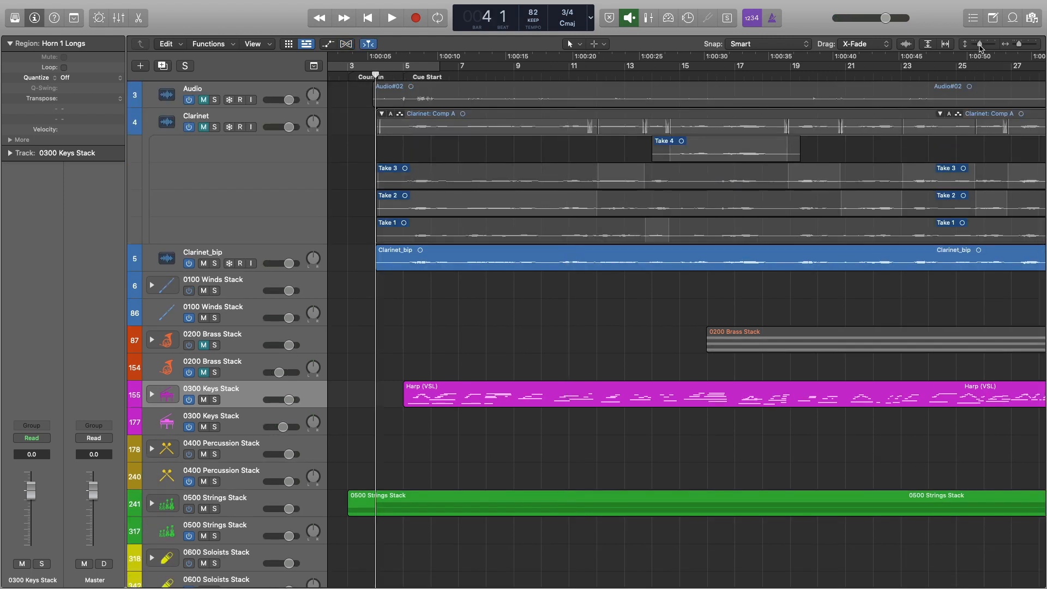
drag(980, 46, 985, 46)
scroll(594, 244, up, 2)
click(466, 214)
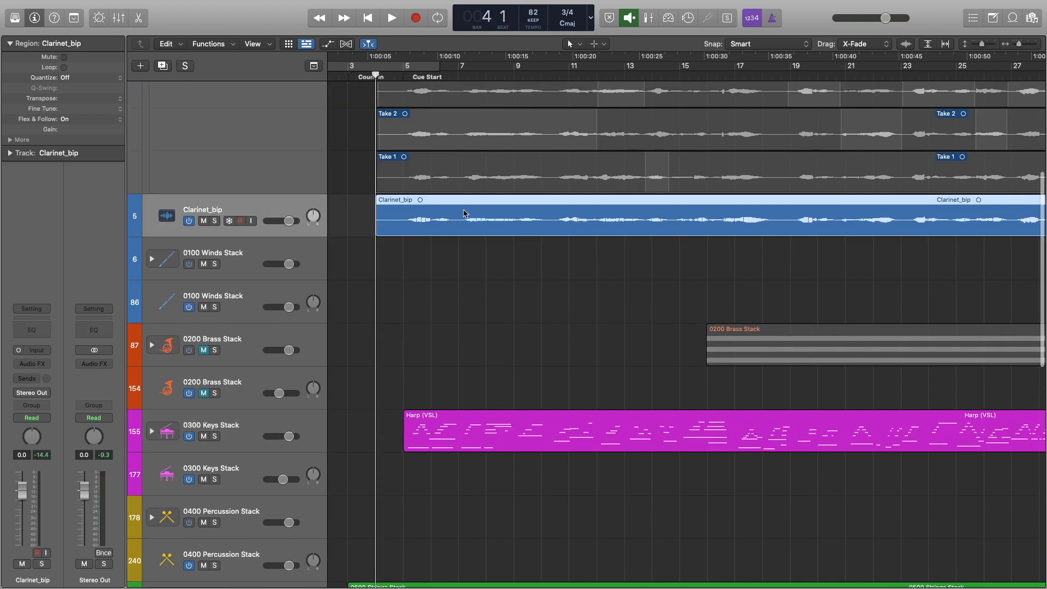
key(super+Right)
click(499, 273)
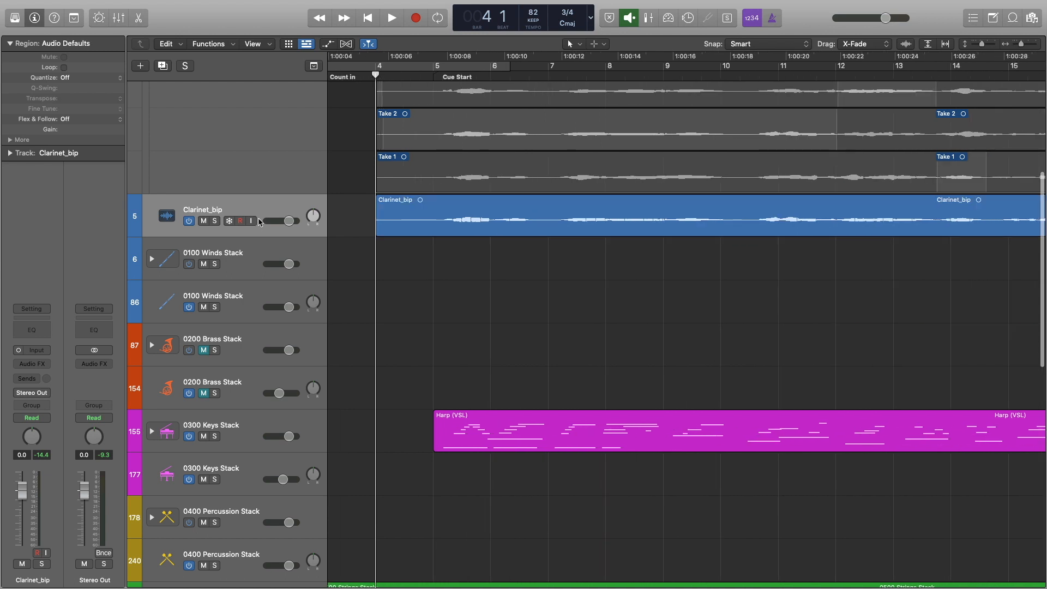
Solo the Clarinet_bip track, check its opening from bar 4, and trim the region's start to shortly before bar 5.
key(s)
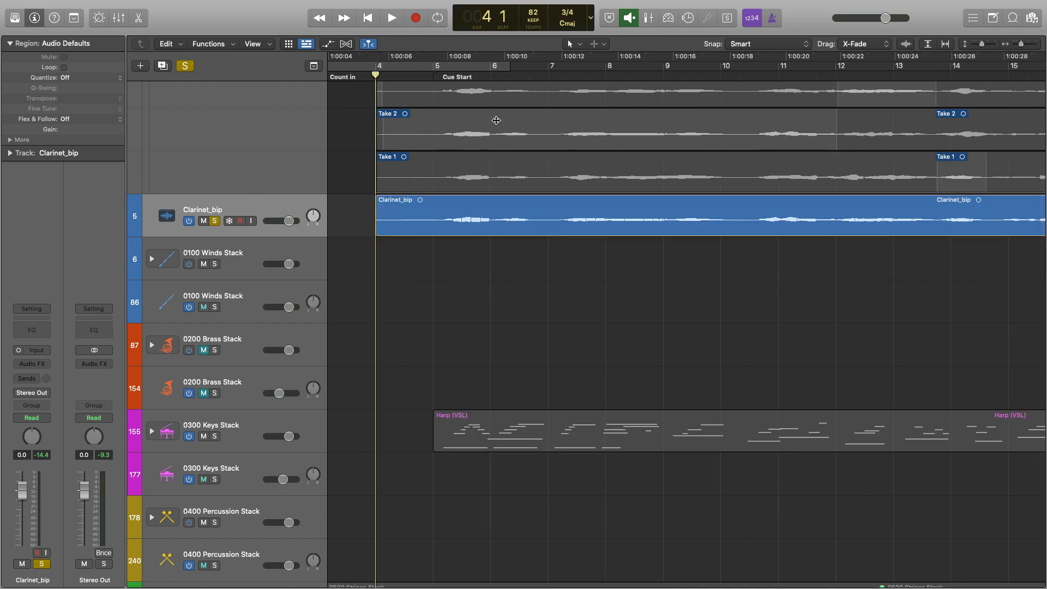
key(space)
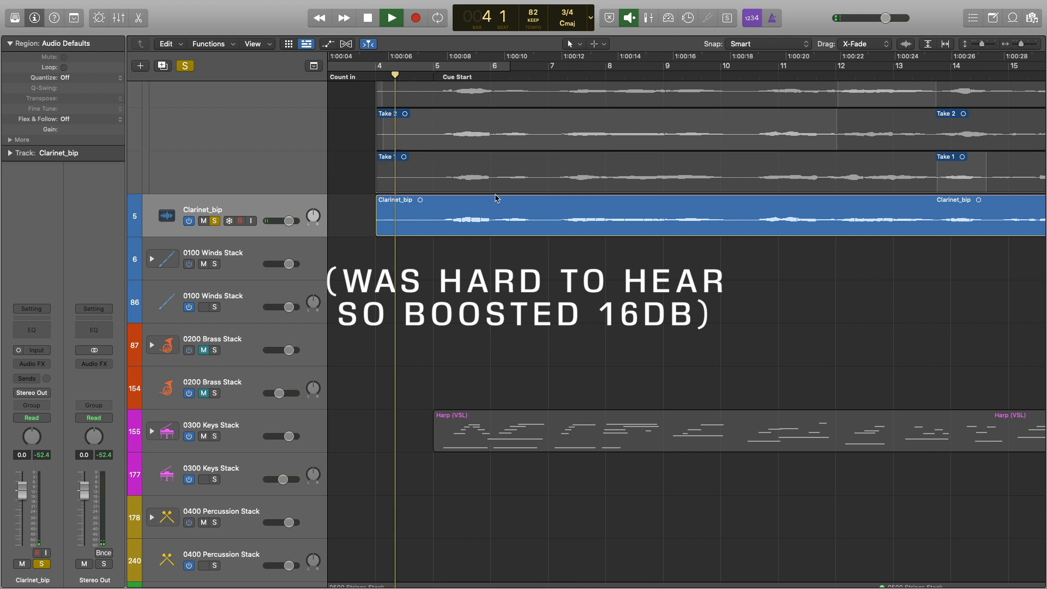
key(space)
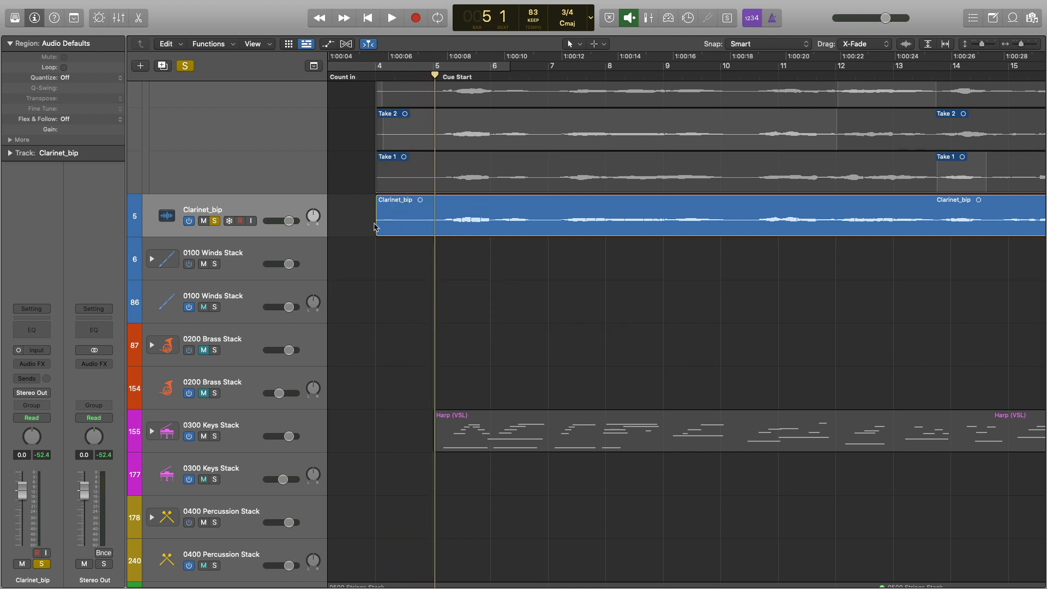
drag(378, 229, 436, 229)
Assign the Fade Tool as the secondary tool, fade in the start of the clarinet region, and play it back.
click(602, 47)
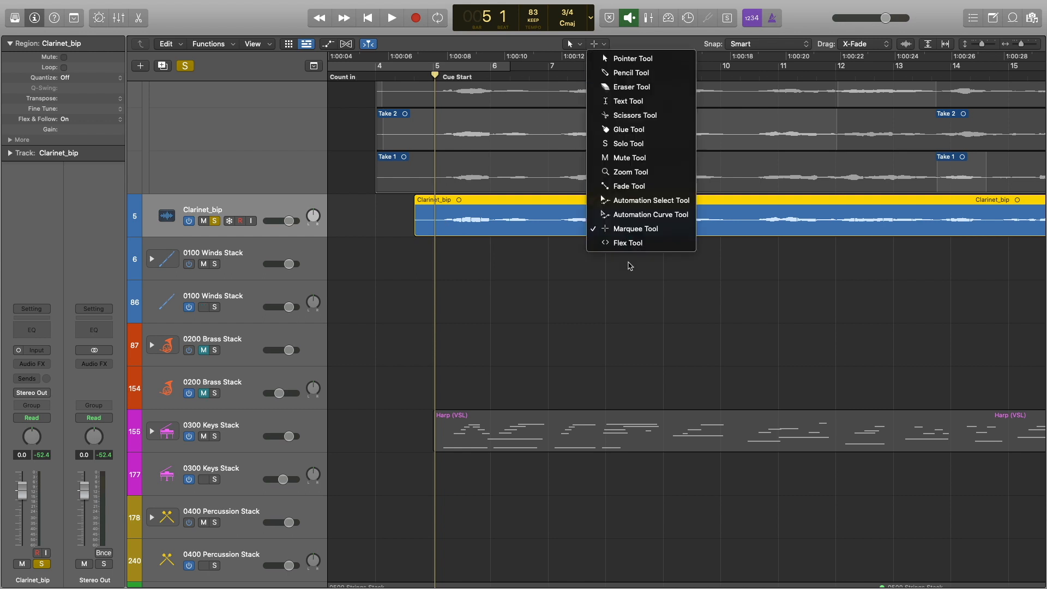
click(629, 184)
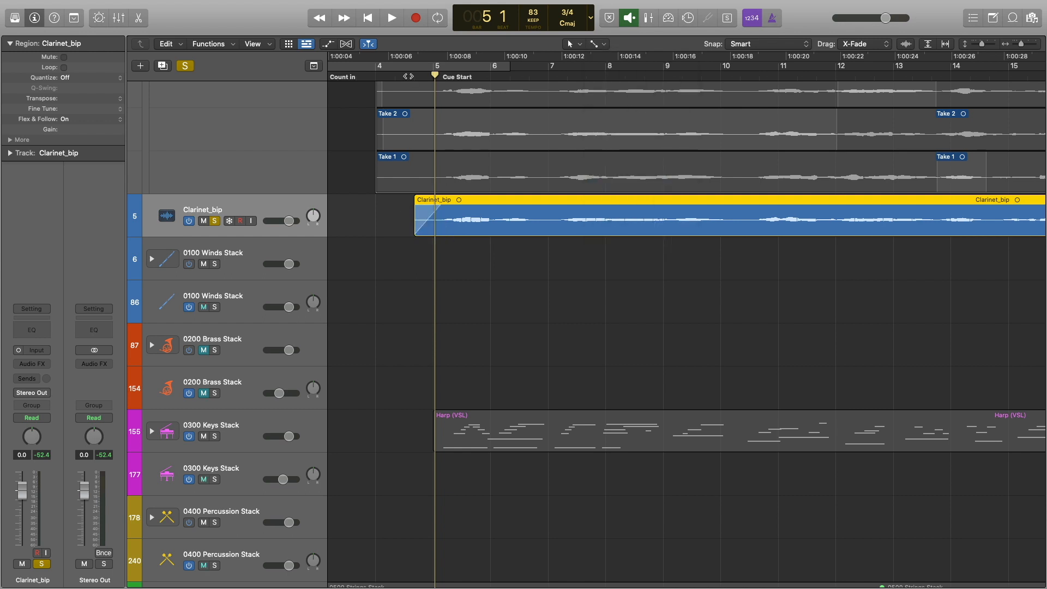
key(space)
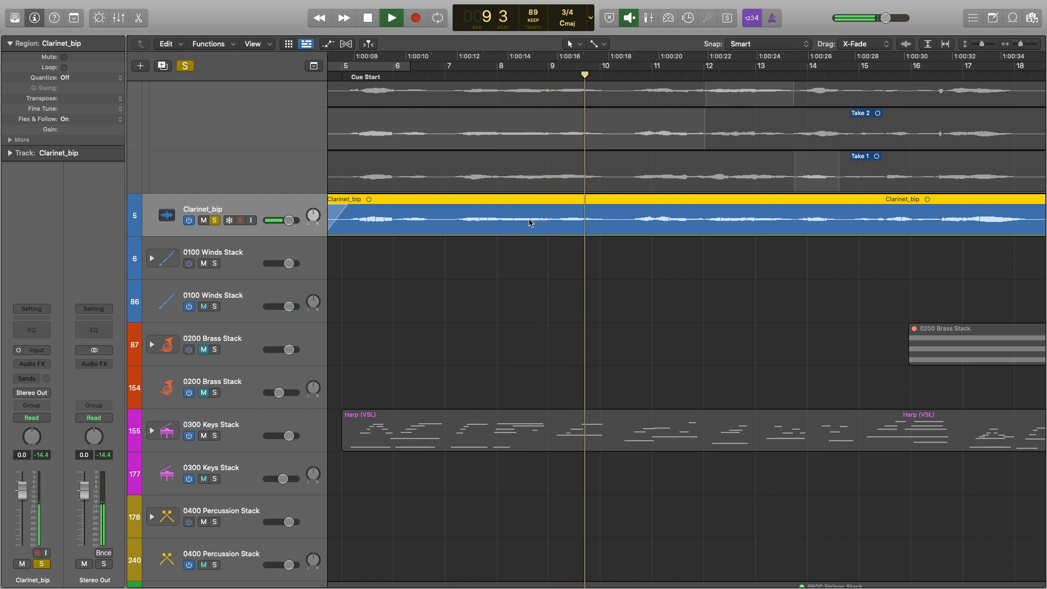
Split the clarinet region in bar 10, trim and fade both sides of the cut to leave a gap, and listen to it.
key(space)
key(super+Right)
key(super+t)
mouse_move(616, 229)
mouse_down()
mouse_move(636, 229)
mouse_move(620, 224)
mouse_up()
mouse_move(630, 224)
mouse_down()
mouse_move(646, 223)
mouse_move(621, 228)
mouse_up()
key(space)
key(space)
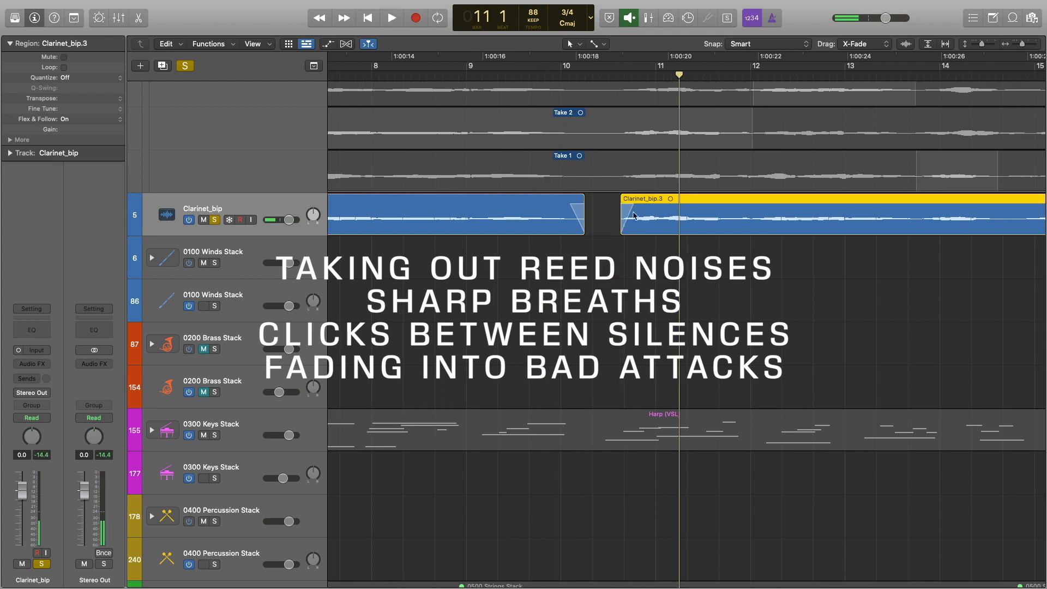
key(space)
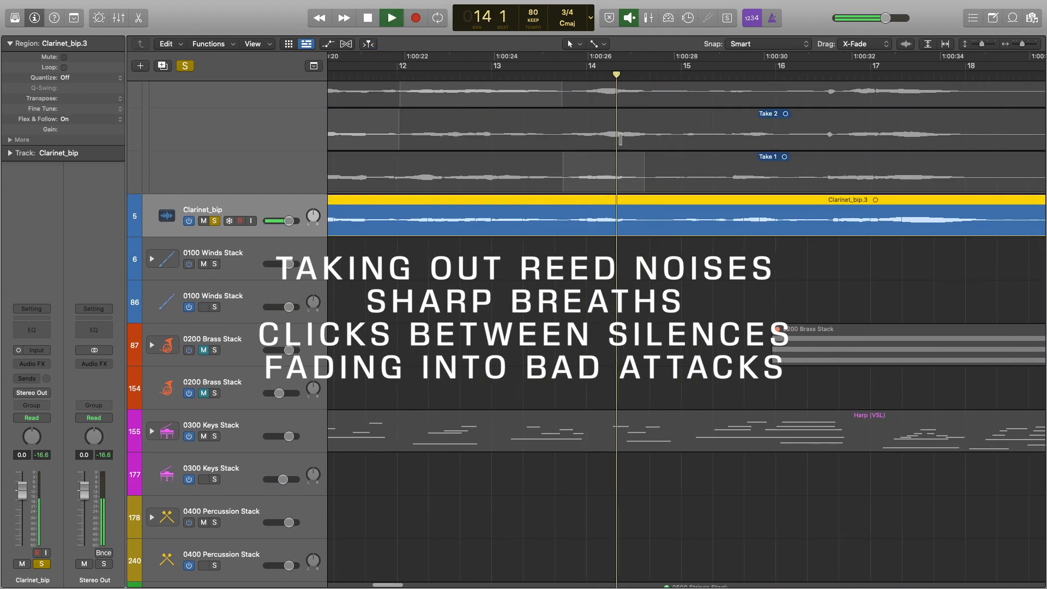
Split the clarinet region in the second half of bar 26, trim both sides to leave a short gap, and continue playback.
scroll(580, 220, up, 5)
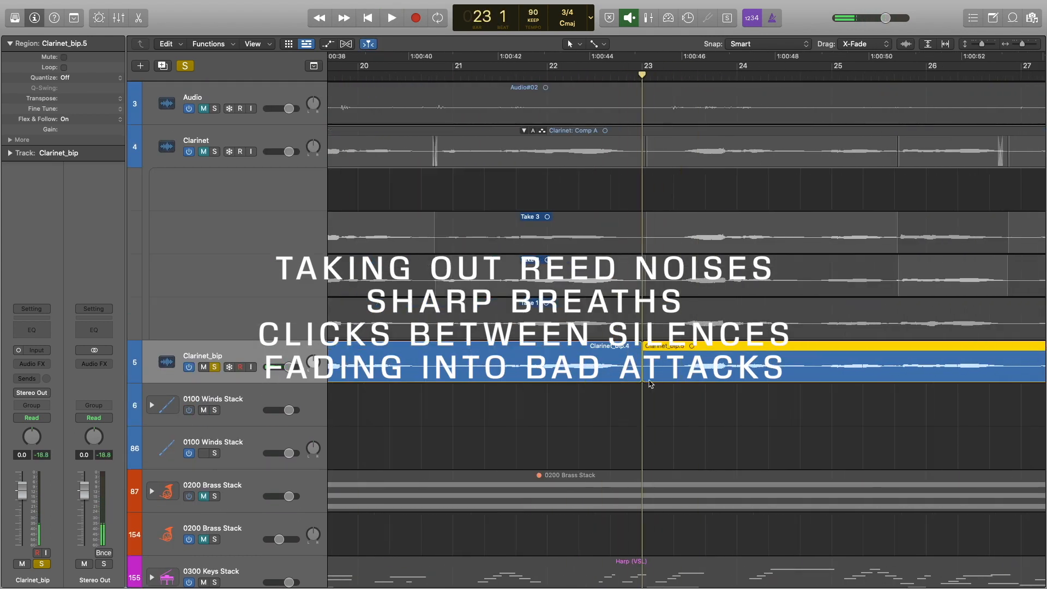
click(511, 75)
key(super+t)
drag(509, 379, 499, 379)
drag(512, 379, 519, 379)
double_click(475, 75)
click(475, 75)
scroll(687, 334, right, 5)
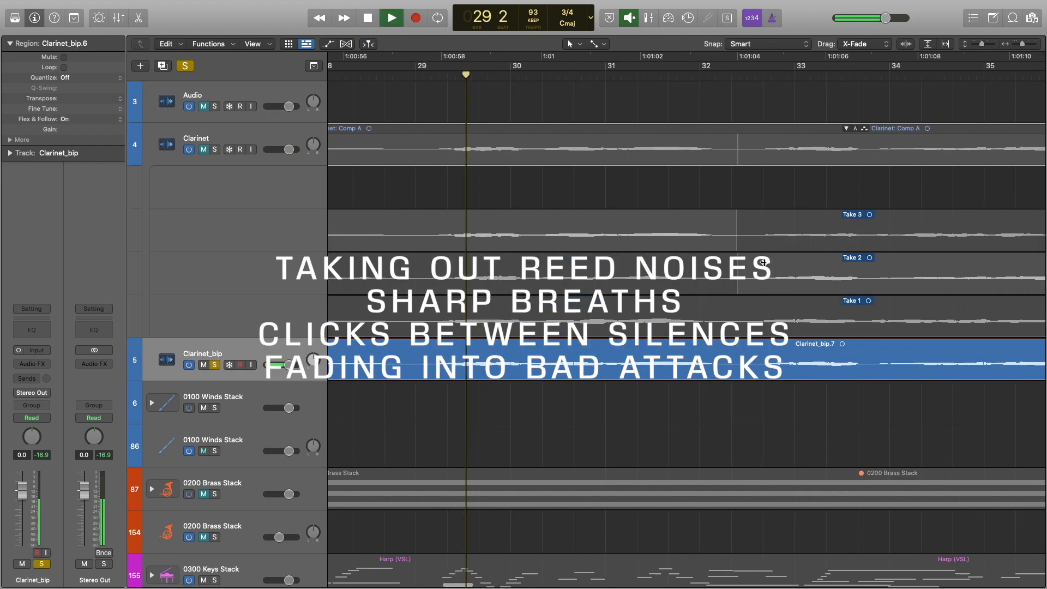
Split the clarinet region in bar 32, trim and fade both sides of the cut, and play the passage back.
key(space)
key(super+t)
drag(717, 379, 704, 379)
drag(719, 379, 736, 378)
double_click(625, 74)
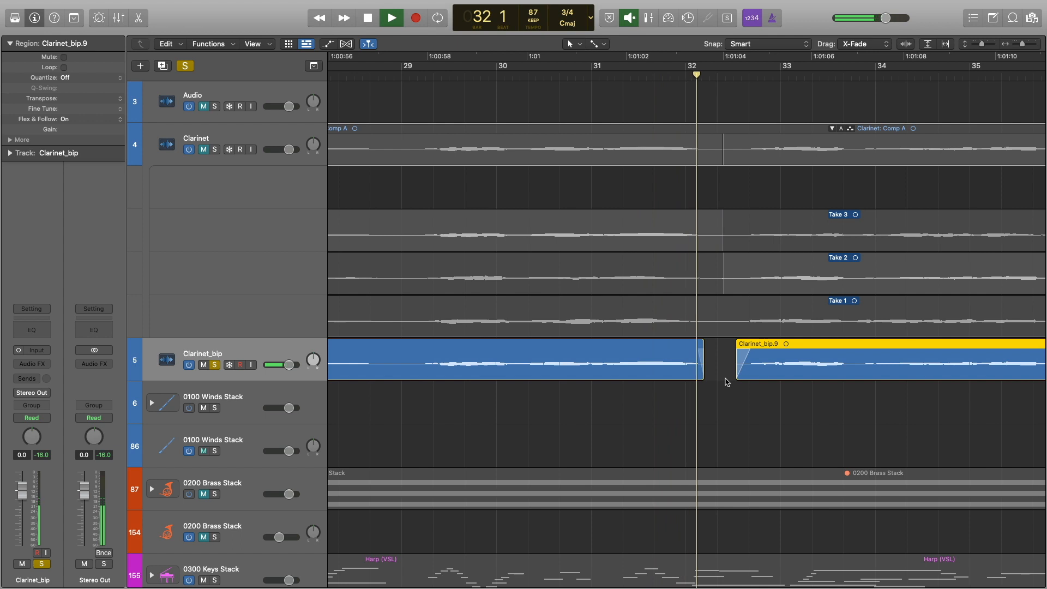
scroll(727, 382, right, 3)
scroll(727, 382, right, 5)
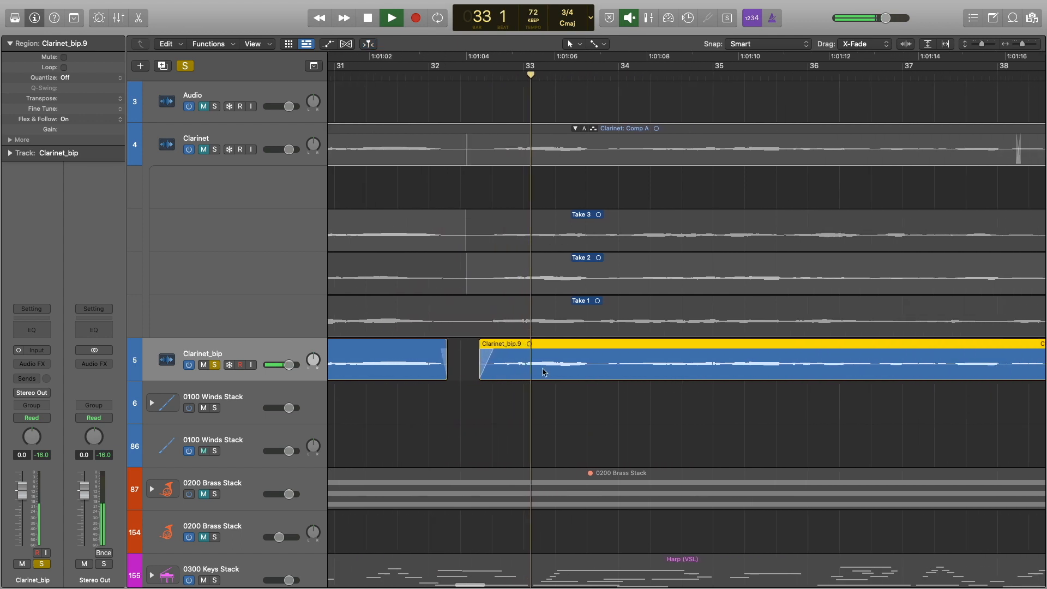
Tighten the start of the clarinet region after the bar 32 gap to the middle of the bar, checking it by ear.
key(space)
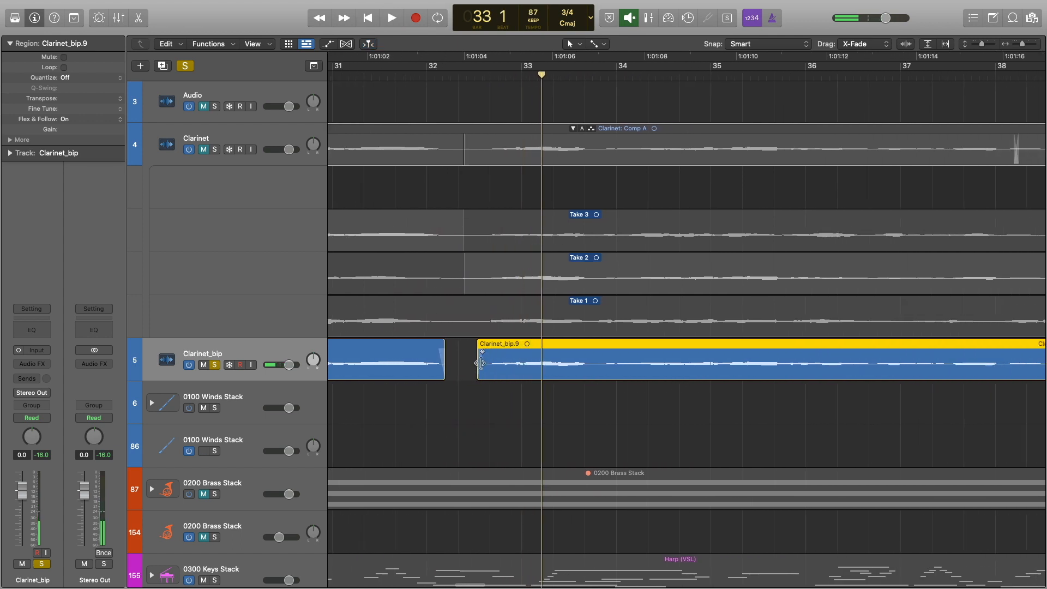
drag(485, 354, 497, 353)
click(480, 79)
key(space)
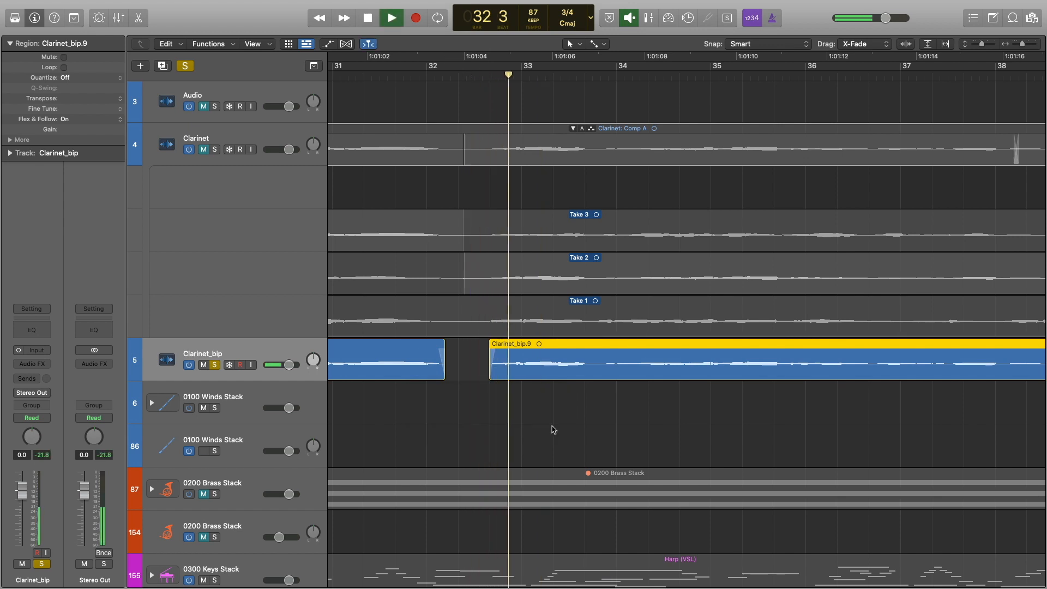
key(space)
drag(491, 376, 497, 376)
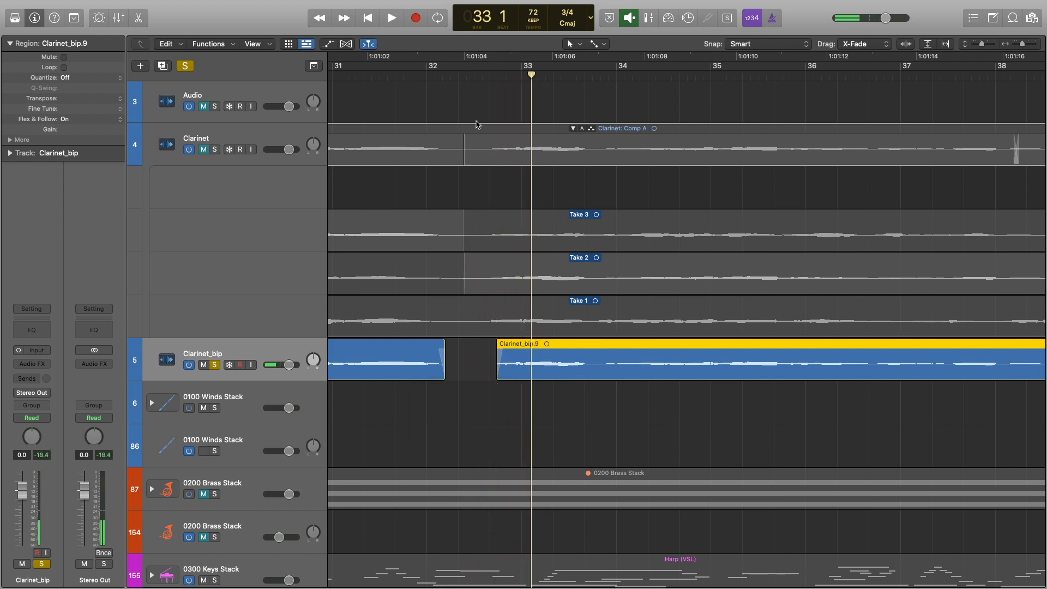
click(470, 77)
key(space)
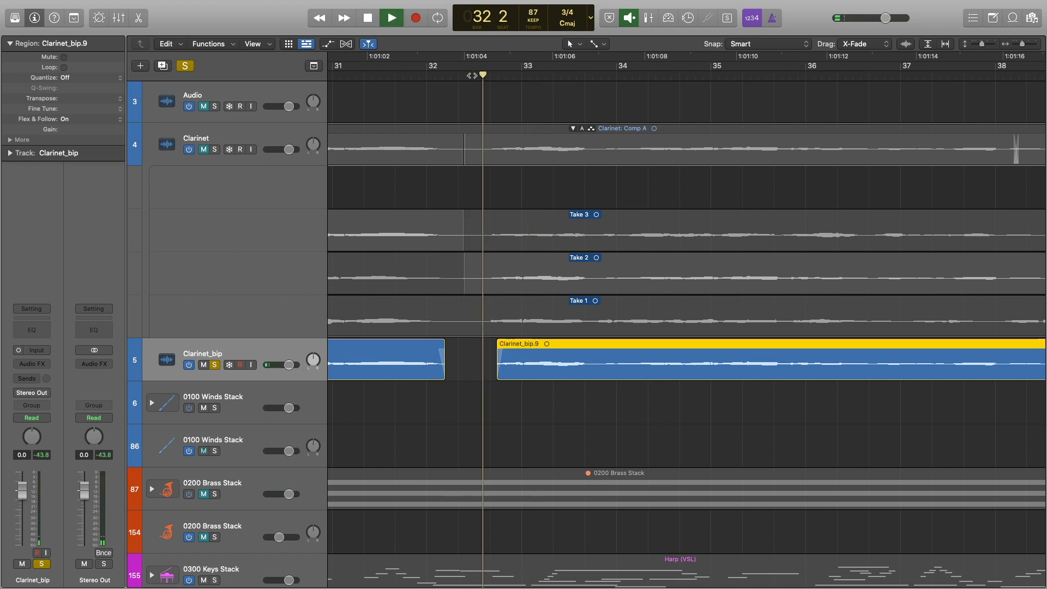
Shorten the last clarinet region so it ends at about bar 43, and stop playback.
scroll(679, 369, right, 2)
scroll(679, 370, right, 2)
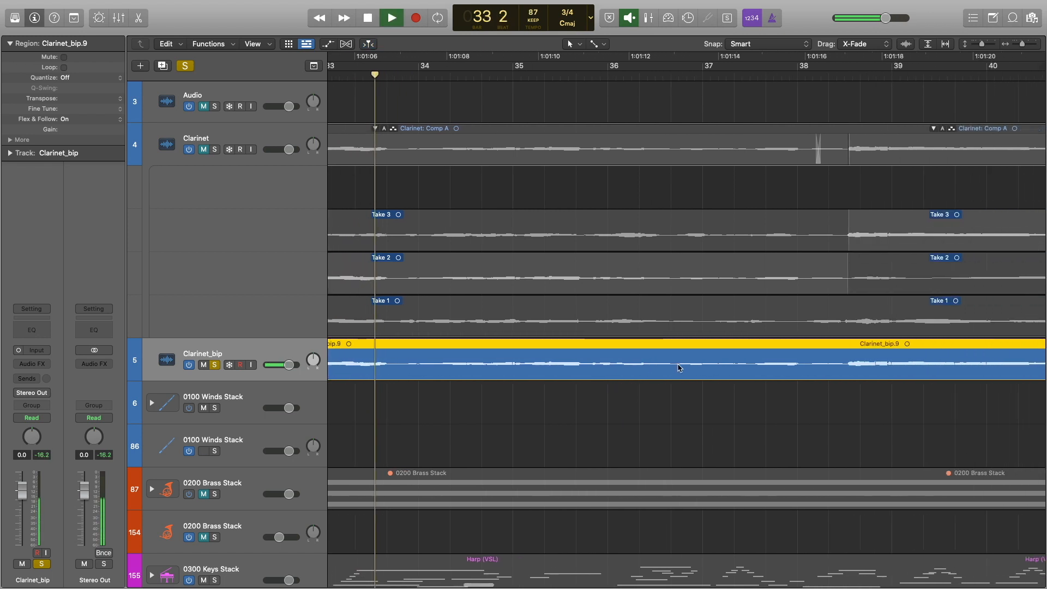
scroll(688, 376, down, 6)
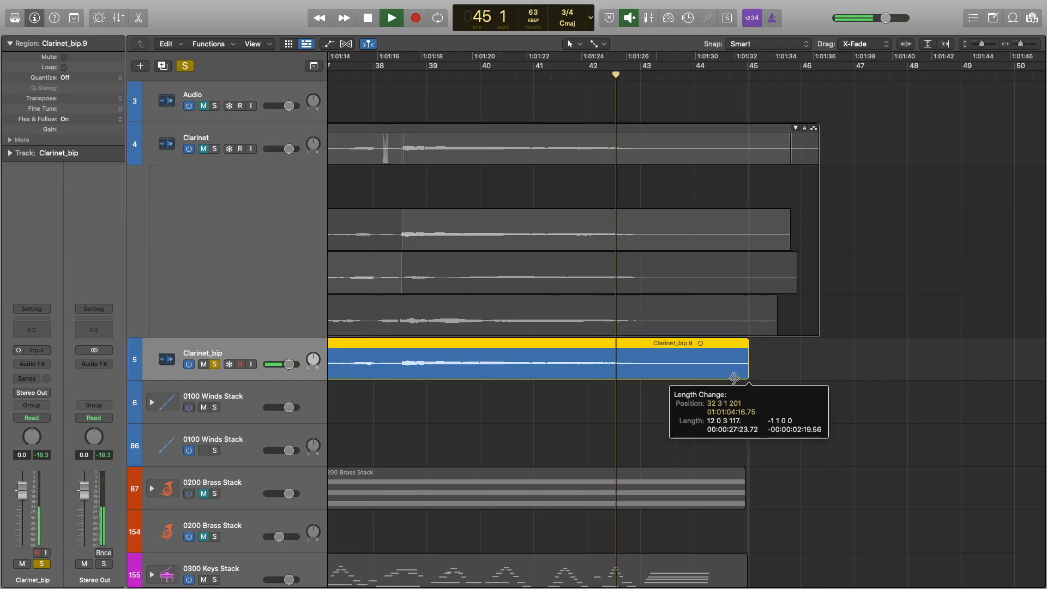
drag(745, 374, 644, 375)
key(space)
Unsolo the Clarinet_bip track and return the playhead to just before bar 5, with the clarinet regions in view.
ctrl+alt+click(737, 383)
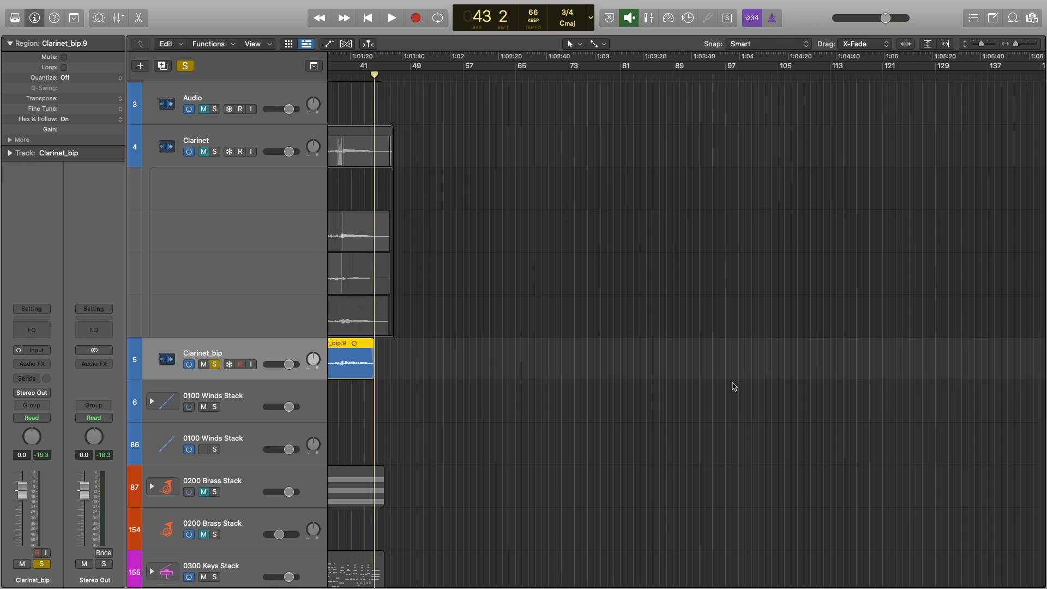
click(214, 364)
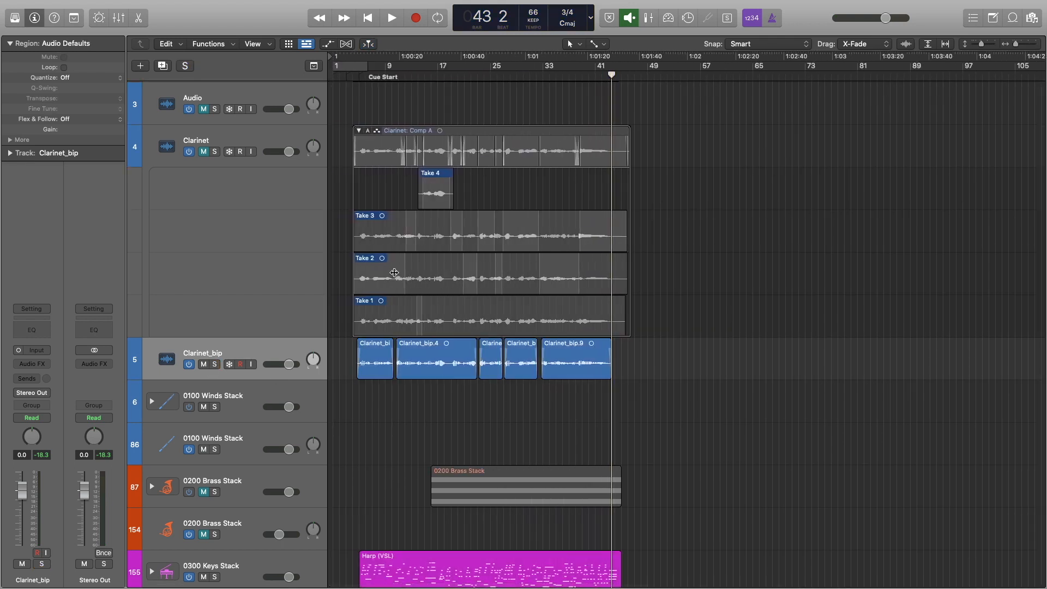
click(369, 65)
key(super+Right)
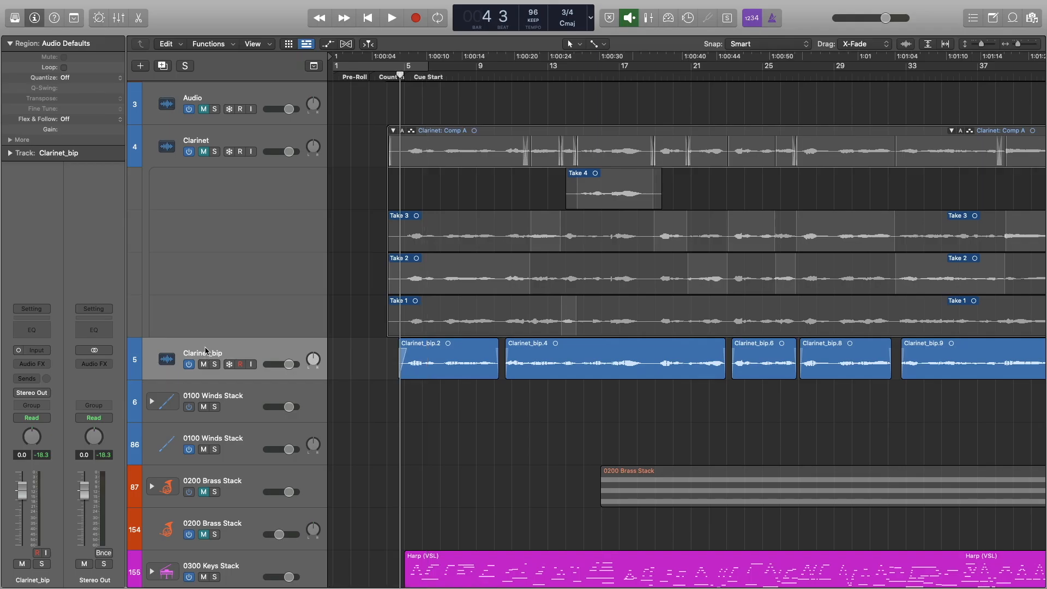
Add a Channel EQ to the Clarinet_bip track with a 174 Hz low cut, and play the track with the EQ open.
click(205, 351)
click(46, 333)
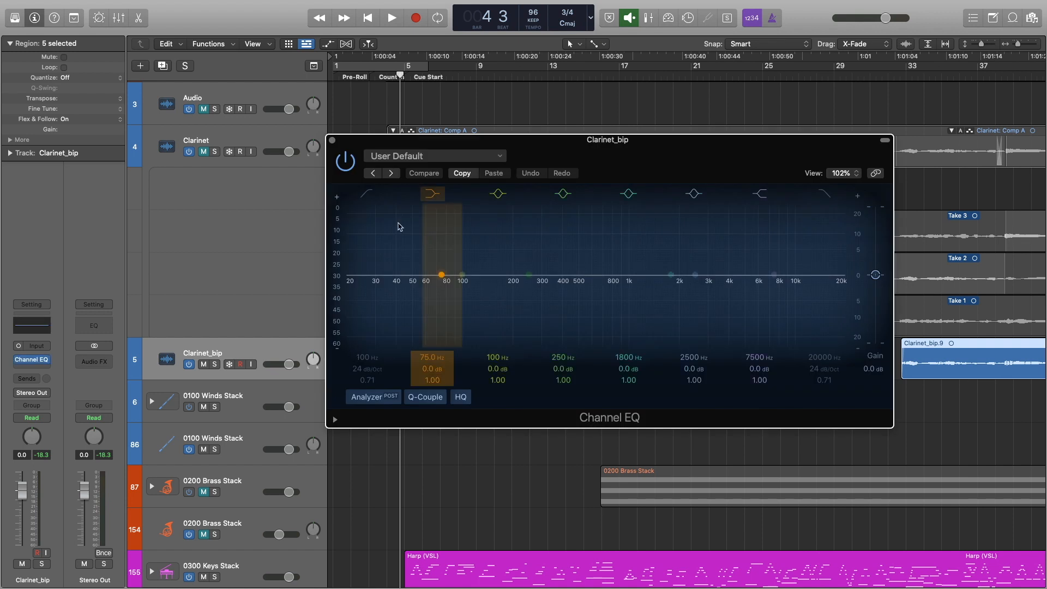
click(360, 199)
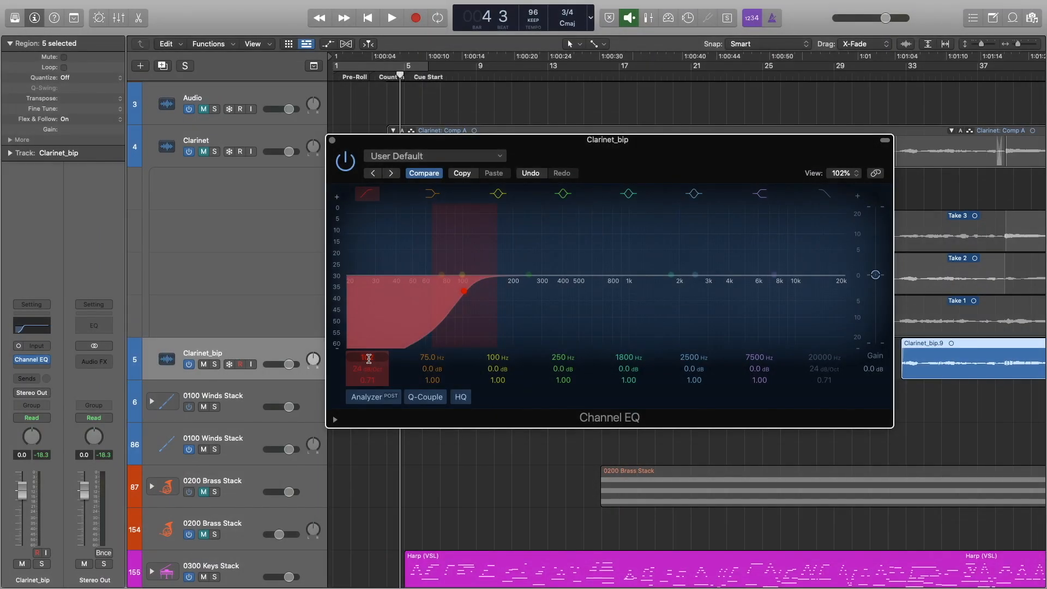
key(Return)
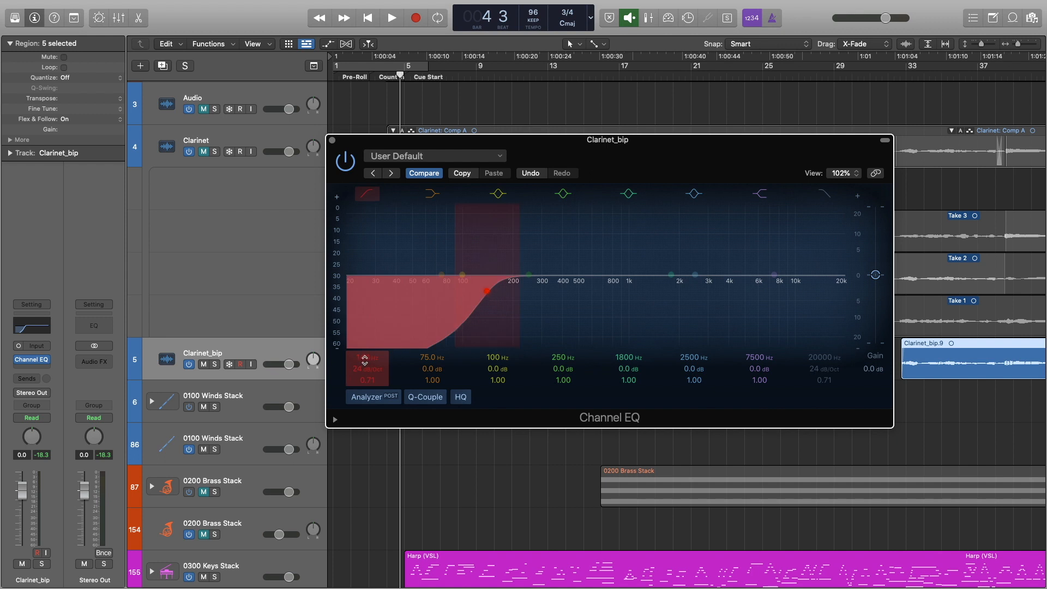
drag(365, 357, 365, 341)
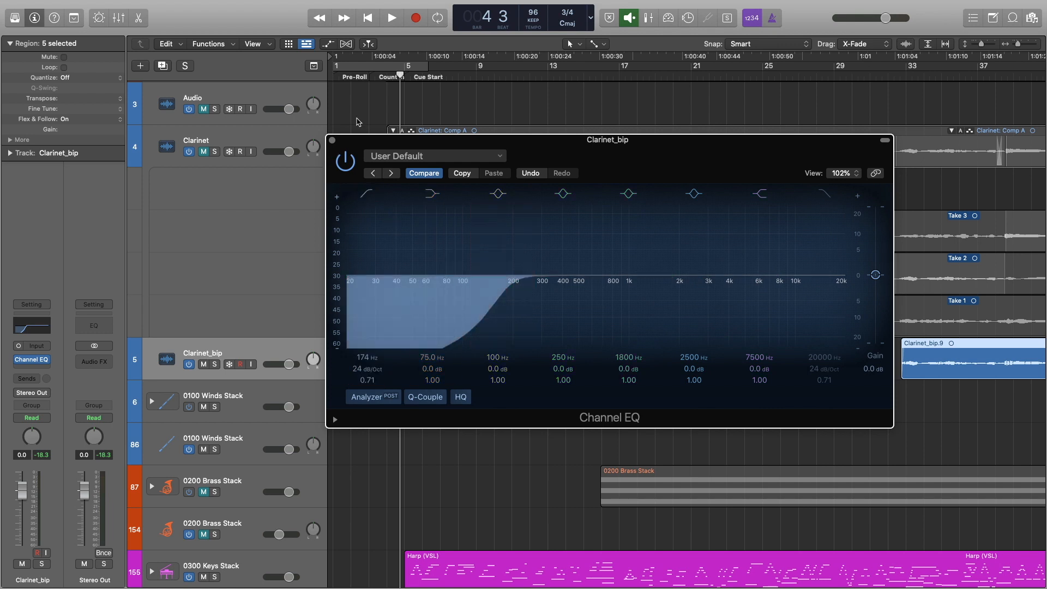
drag(381, 145, 148, 115)
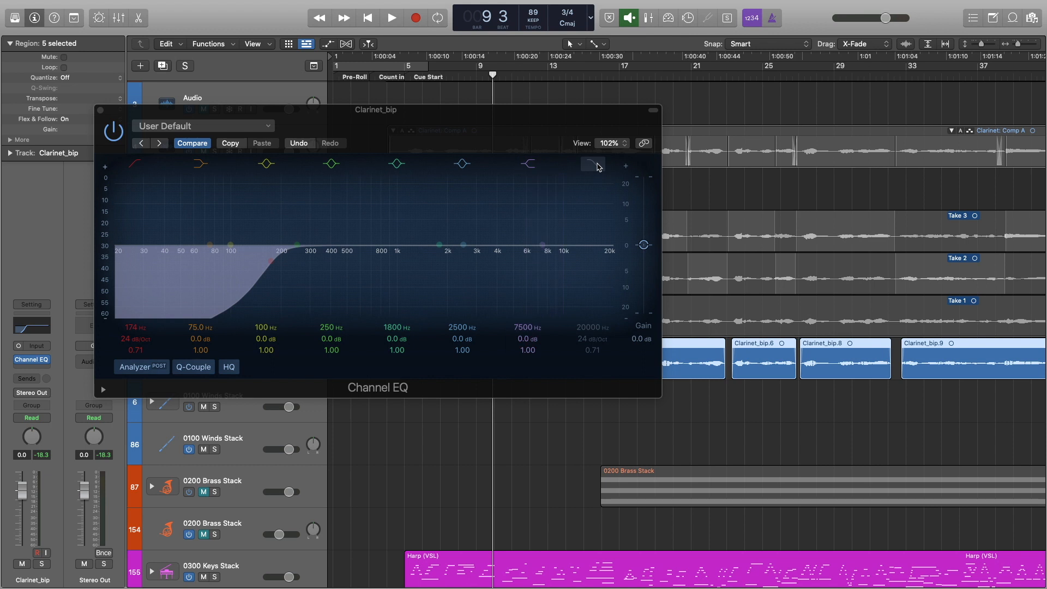
key(space)
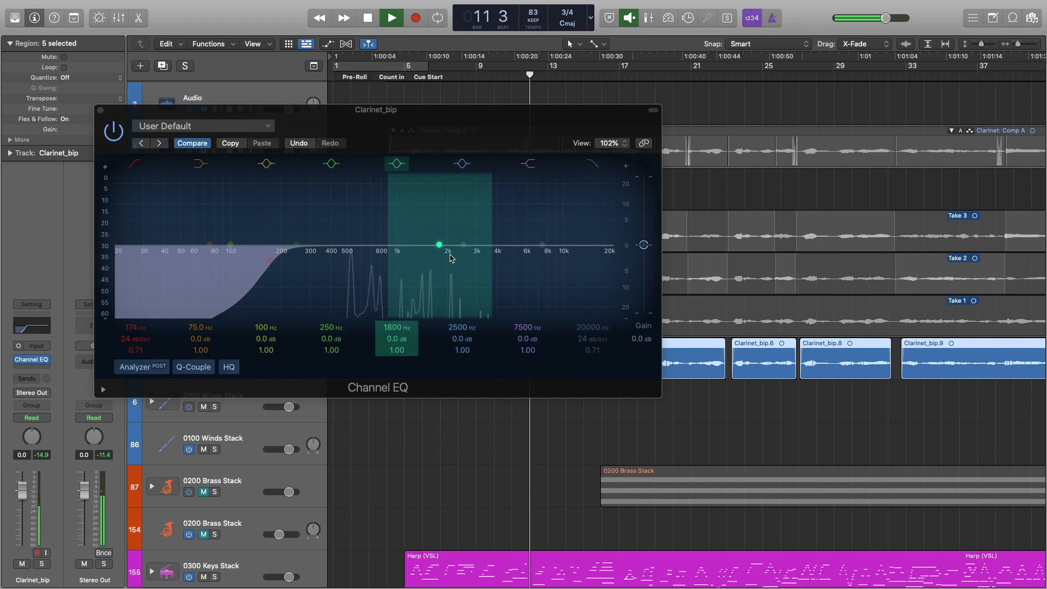
Cut the Clarinet_bip EQ by 2.4 dB at 1990 Hz and 1.3 dB at 7750 Hz, with the low cut at 178 Hz.
key(space)
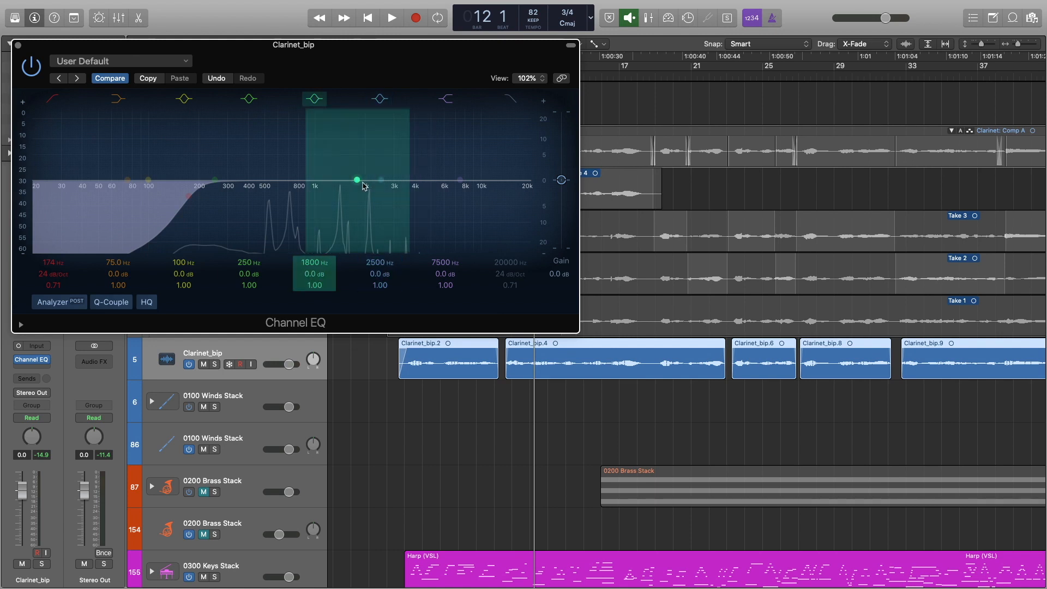
drag(358, 192, 493, 183)
key(space)
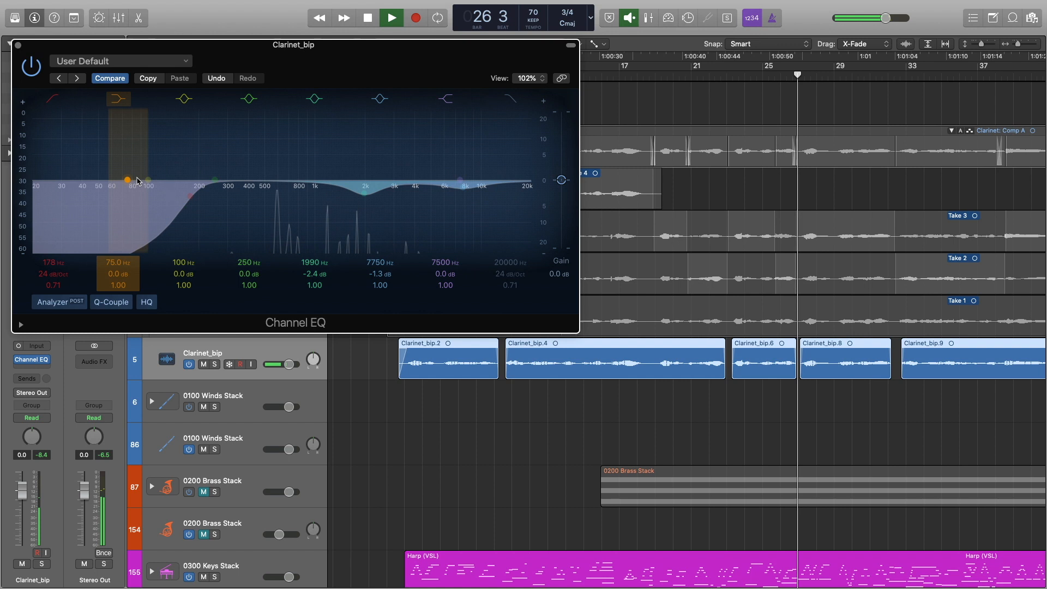
Boost the clarinet by 0.8 dB at 464 Hz, stop playback, and close the Channel EQ.
drag(217, 181, 260, 178)
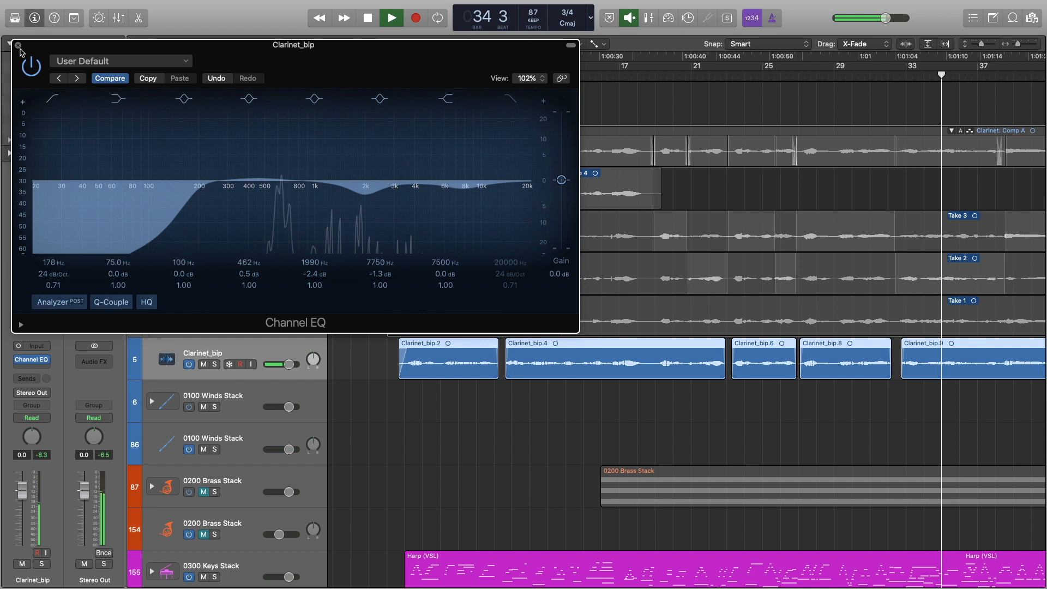
key(space)
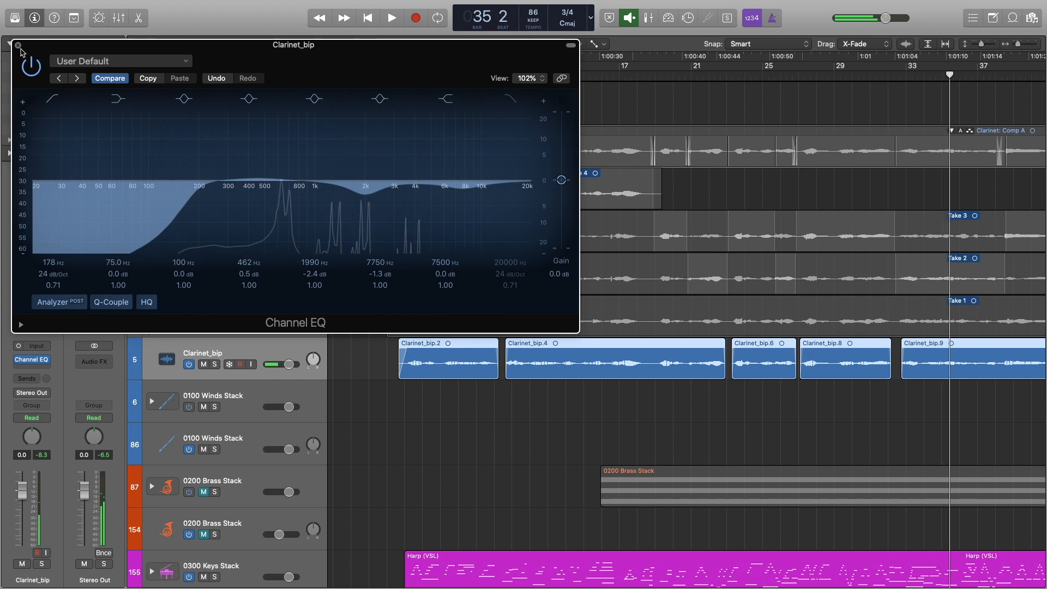
scroll(261, 181, up, 1)
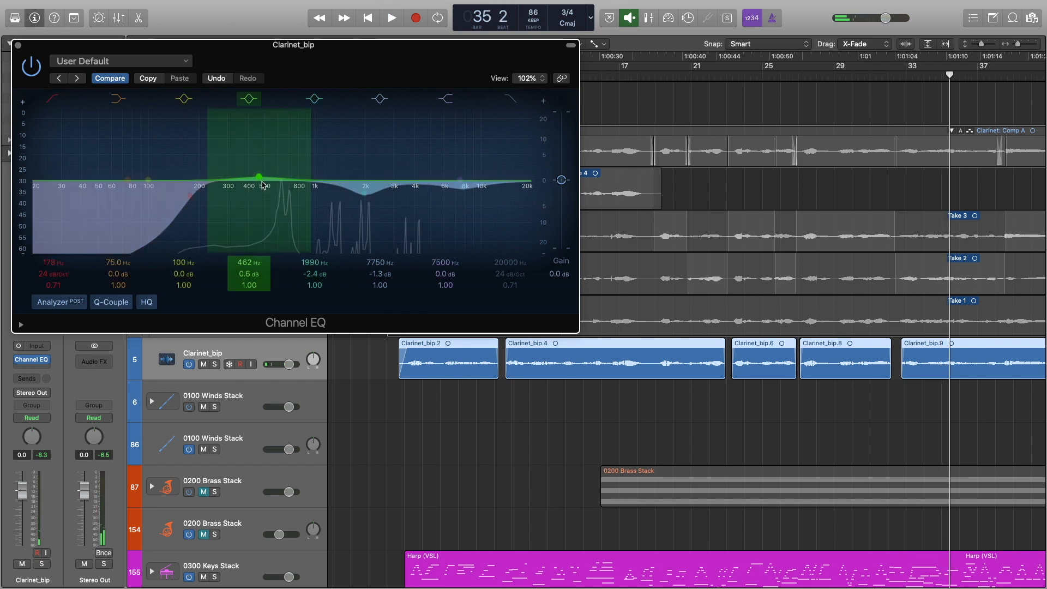
drag(262, 185, 259, 180)
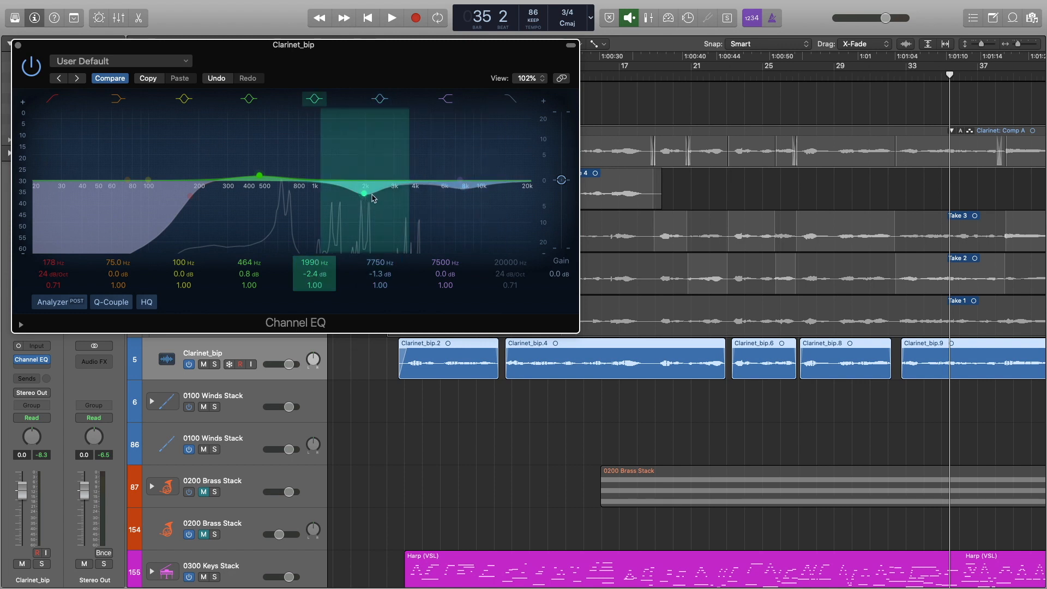
click(18, 46)
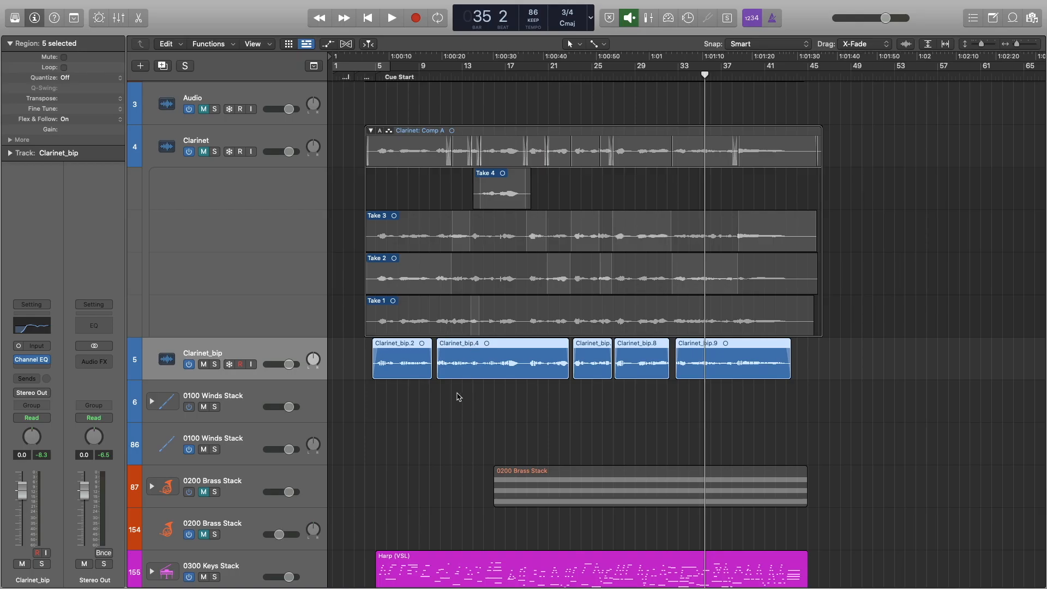
Insert a mono Kramer Tape after the Channel EQ on Clarinet_bip, clear its window off the playhead, and start playback.
click(32, 369)
mouse_move(101, 388)
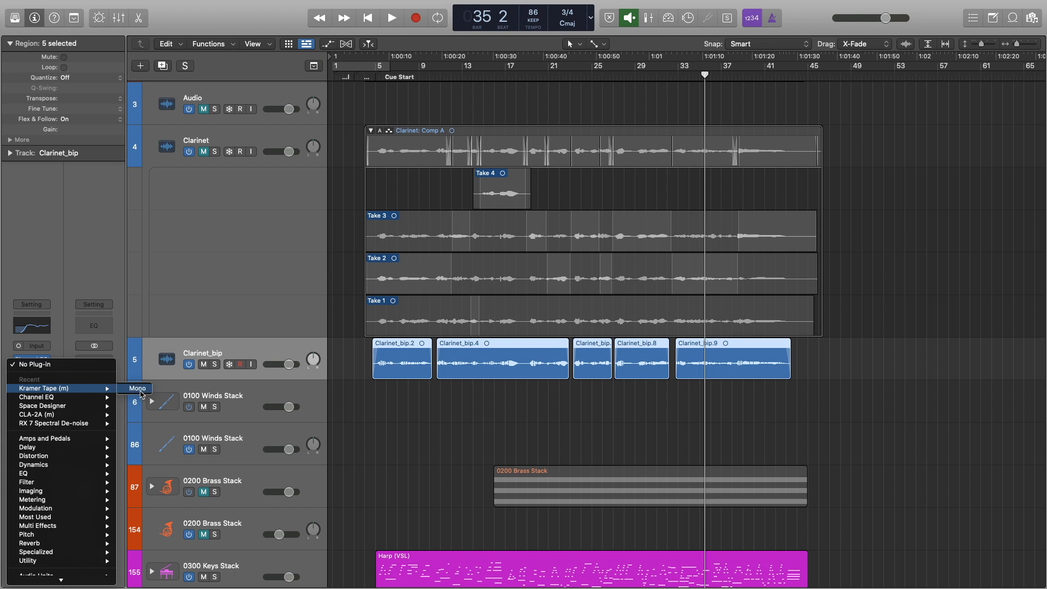
click(137, 388)
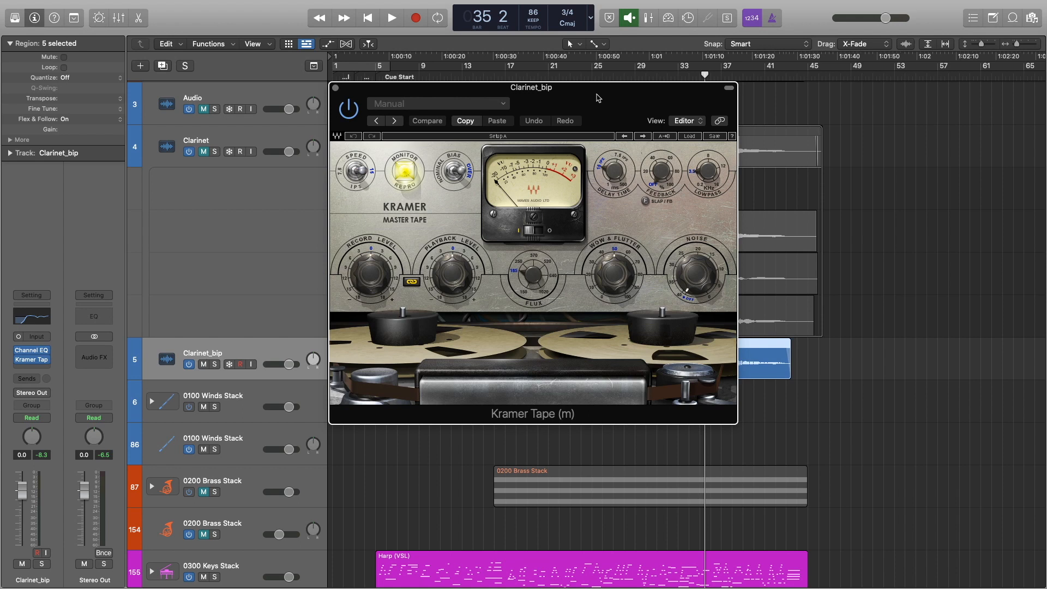
drag(598, 98, 456, 124)
key(space)
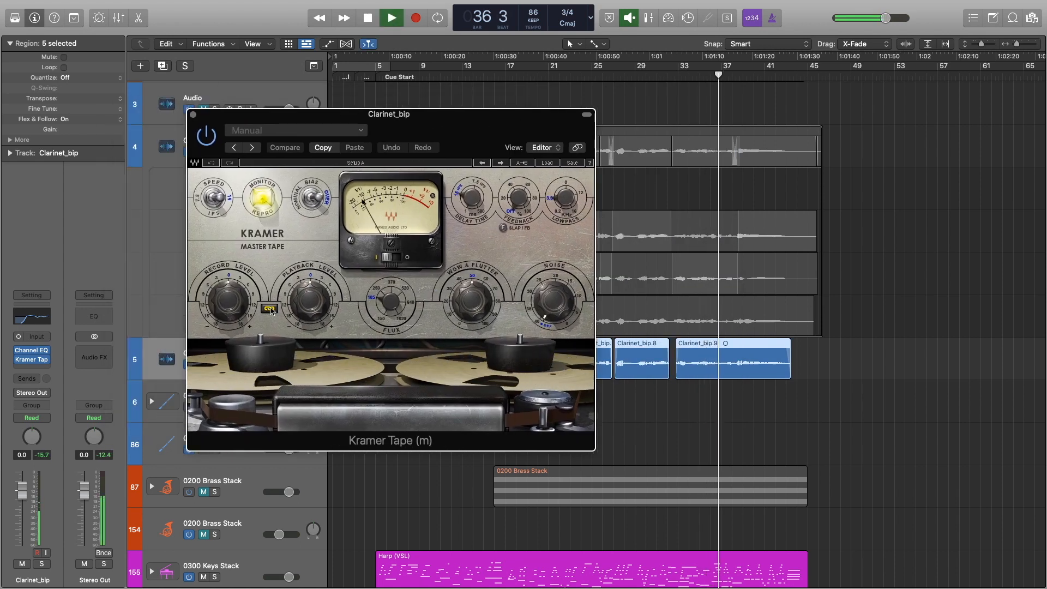
Raise the Kramer Tape record level and replay the clarinet from about bar 27, and again from about bar 19.
drag(246, 313, 246, 294)
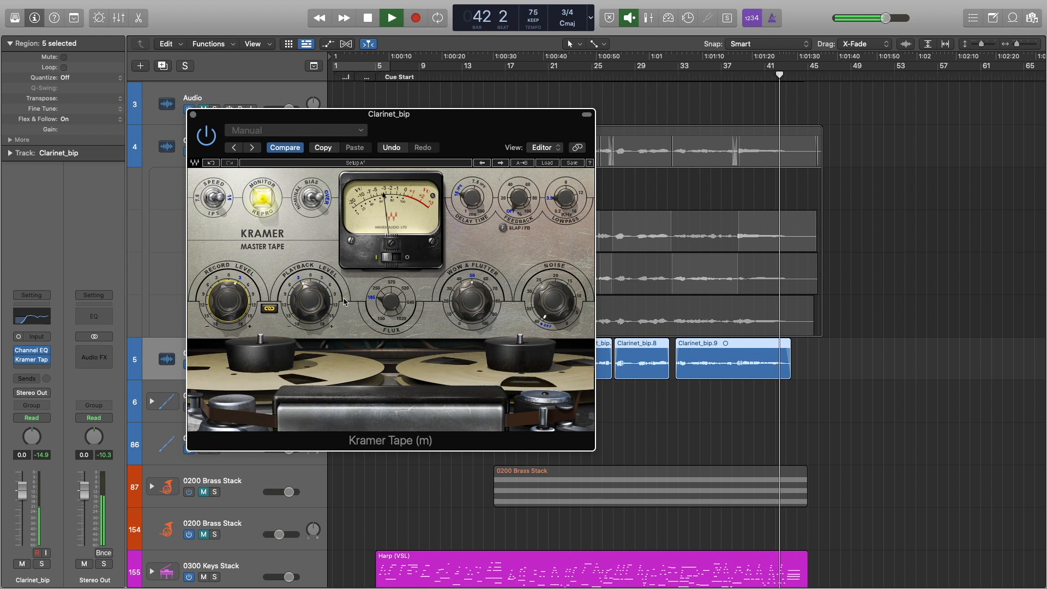
click(618, 77)
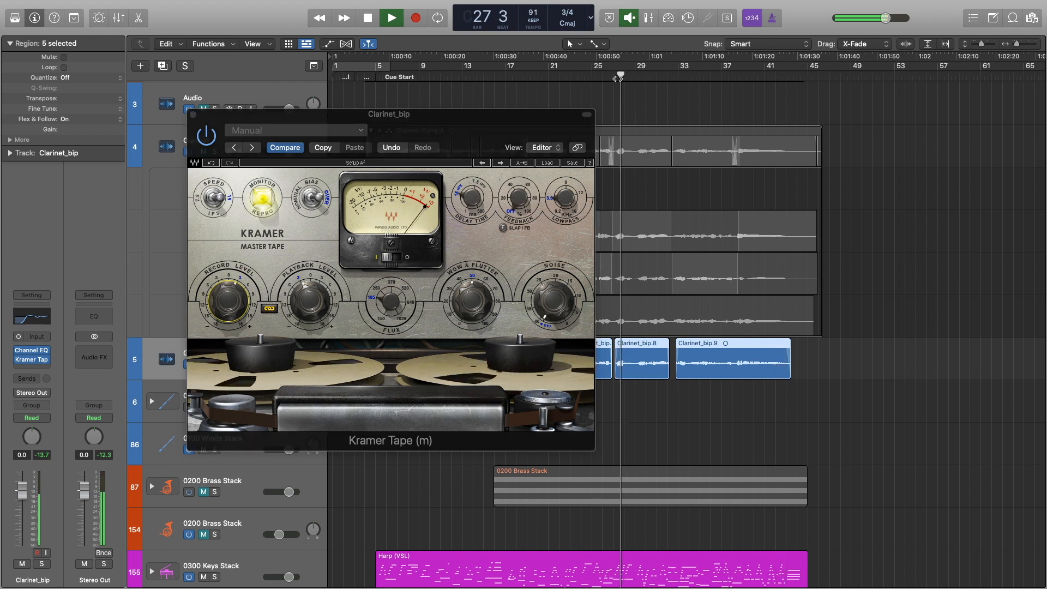
click(534, 77)
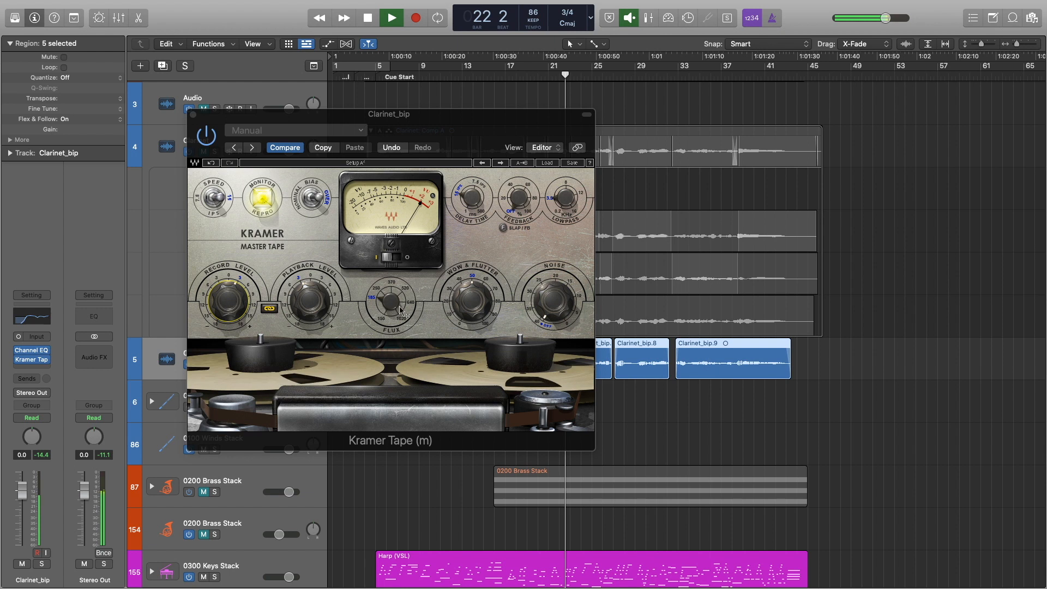
Reduce the tape's wow and flutter, check its flux and record level by ear, close the plug-in, and stop playback.
drag(471, 300, 471, 315)
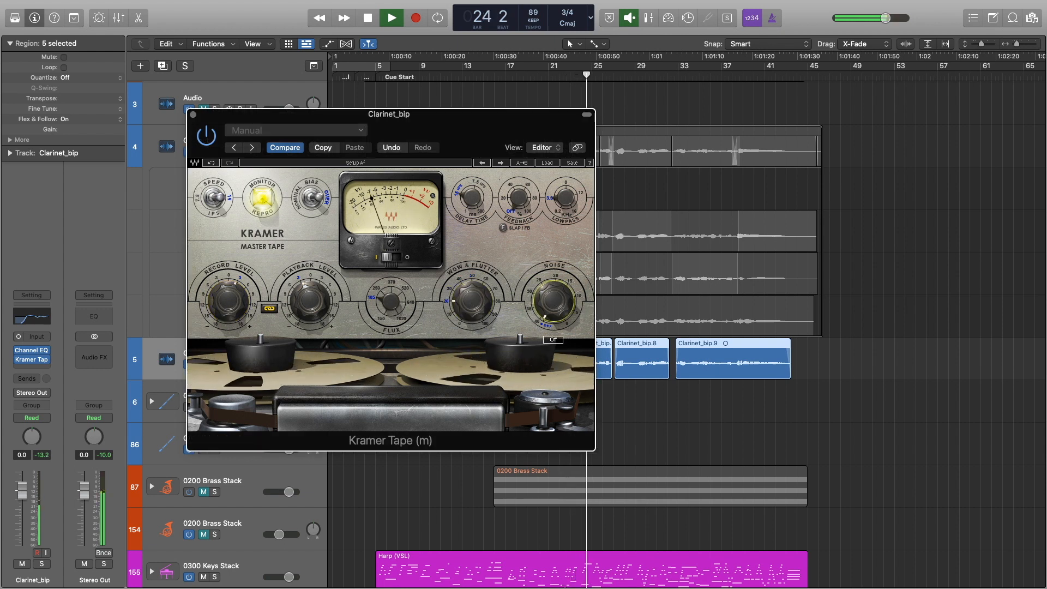
click(391, 301)
drag(390, 301, 386, 299)
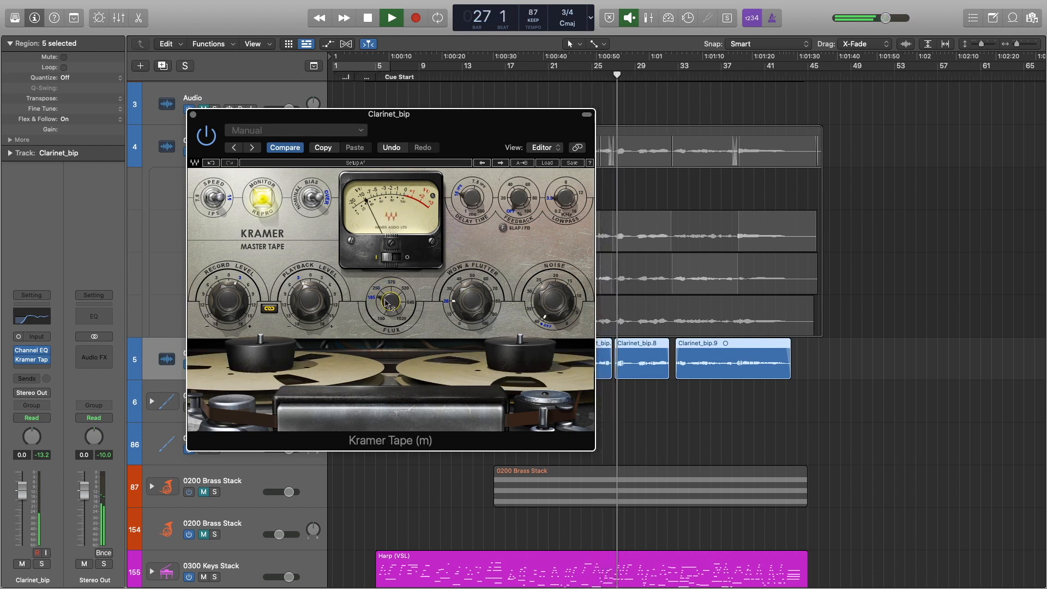
click(386, 299)
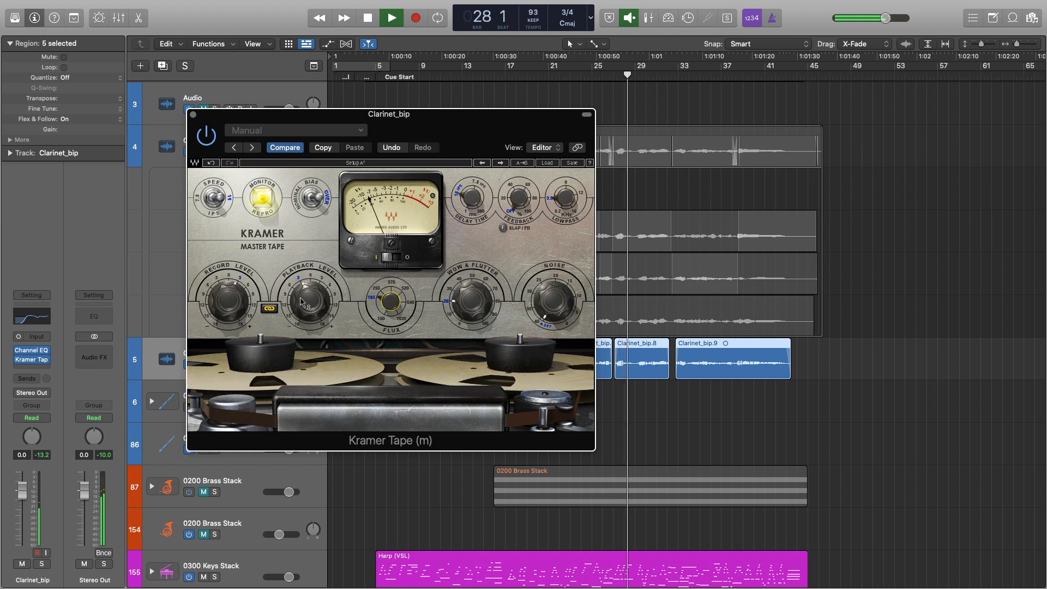
click(231, 295)
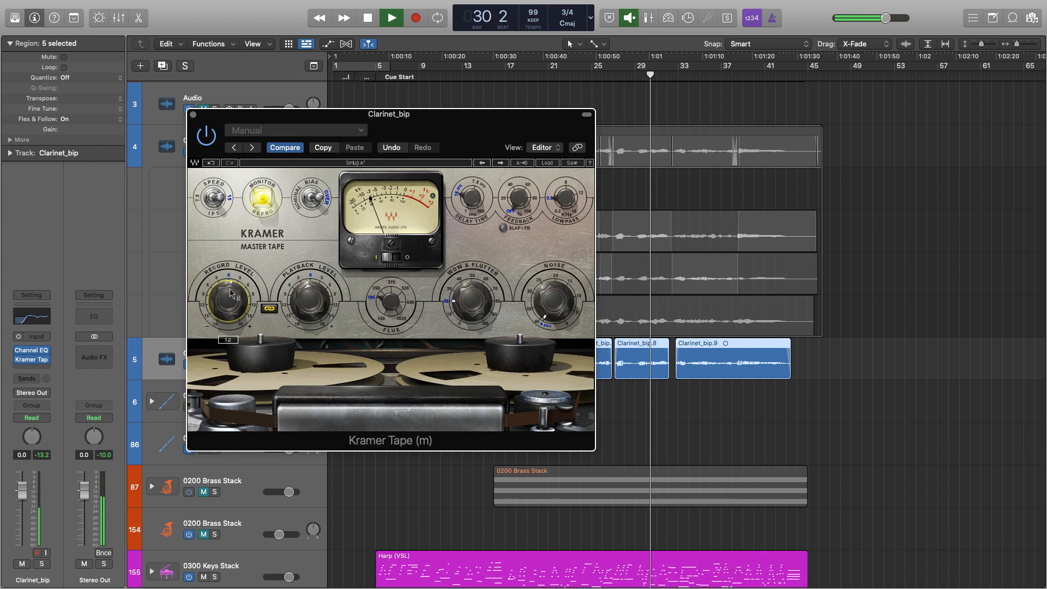
click(195, 115)
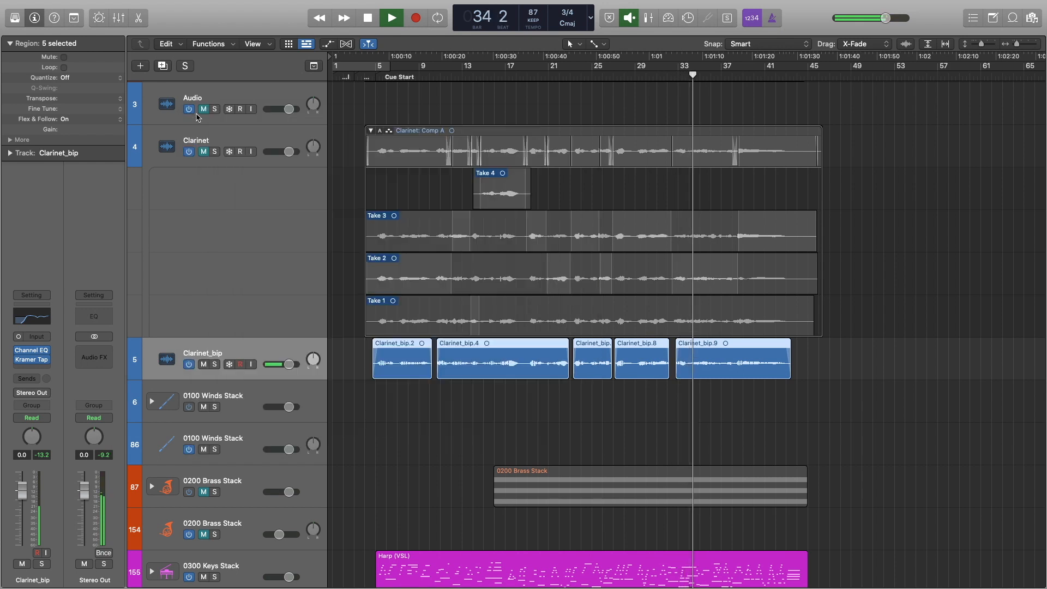
key(space)
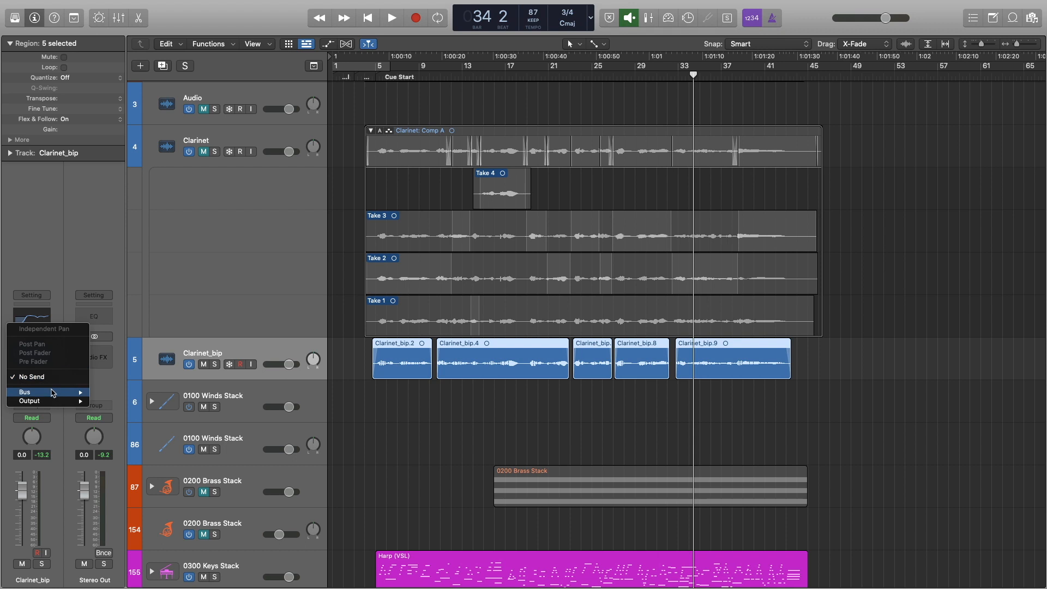
Send Clarinet_bip to Bus 44 and insert a stereo ValhallaRoom reverb on the Wind Longs C aux.
mouse_move(53, 393)
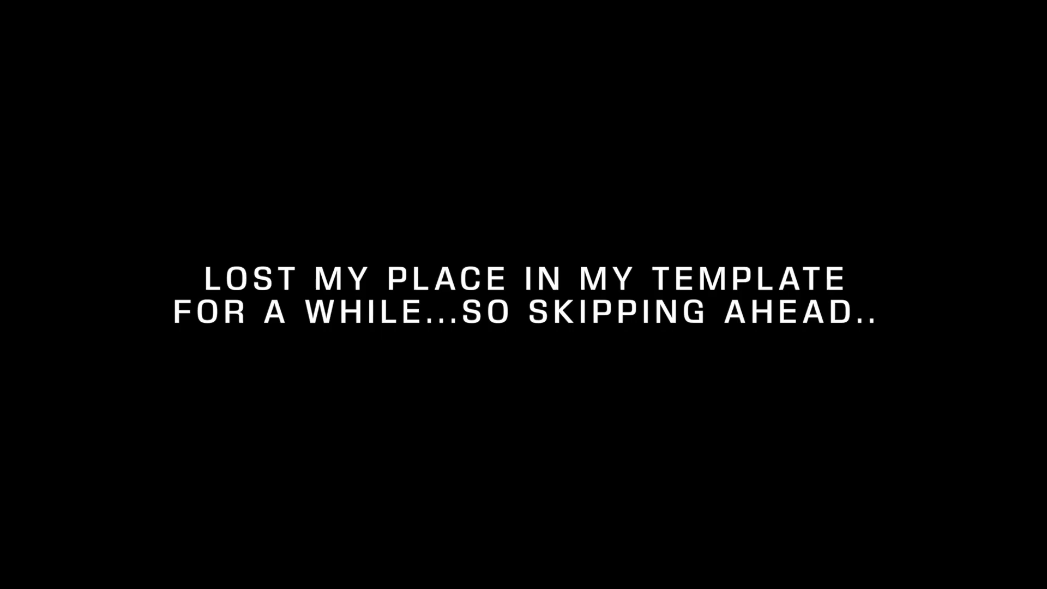
mouse_move(239, 516)
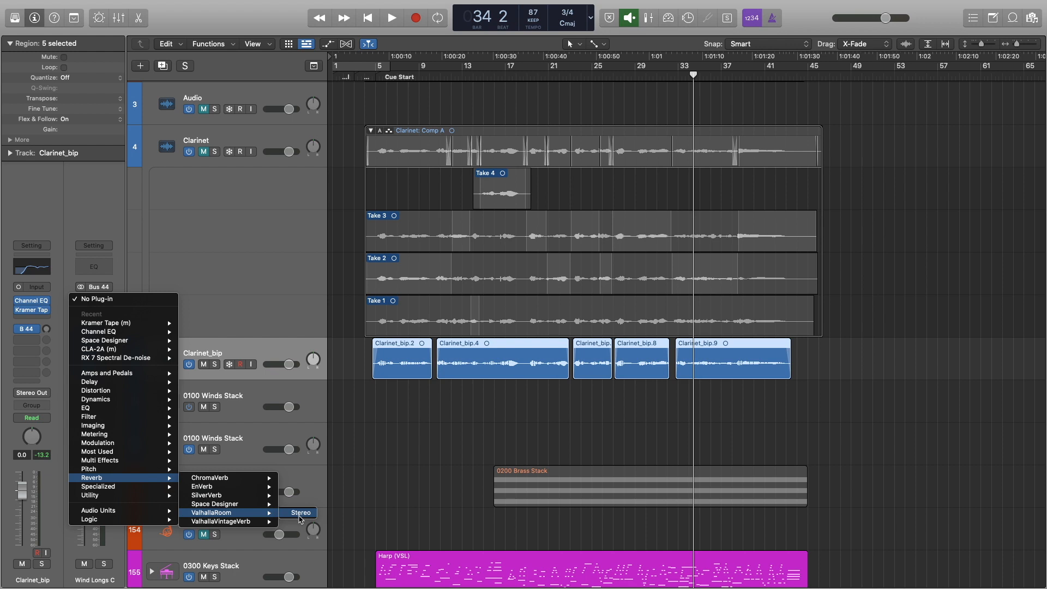
click(301, 514)
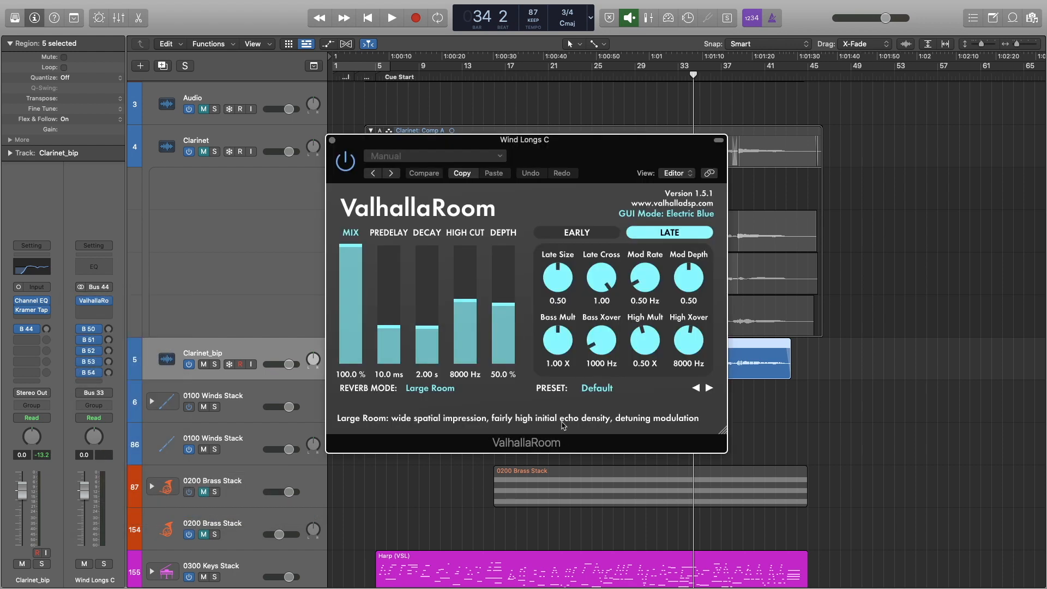
Load the GrosserMusikvereinssaal preset in ValhallaRoom and set the reverb mix to 100%.
click(609, 389)
mouse_move(614, 365)
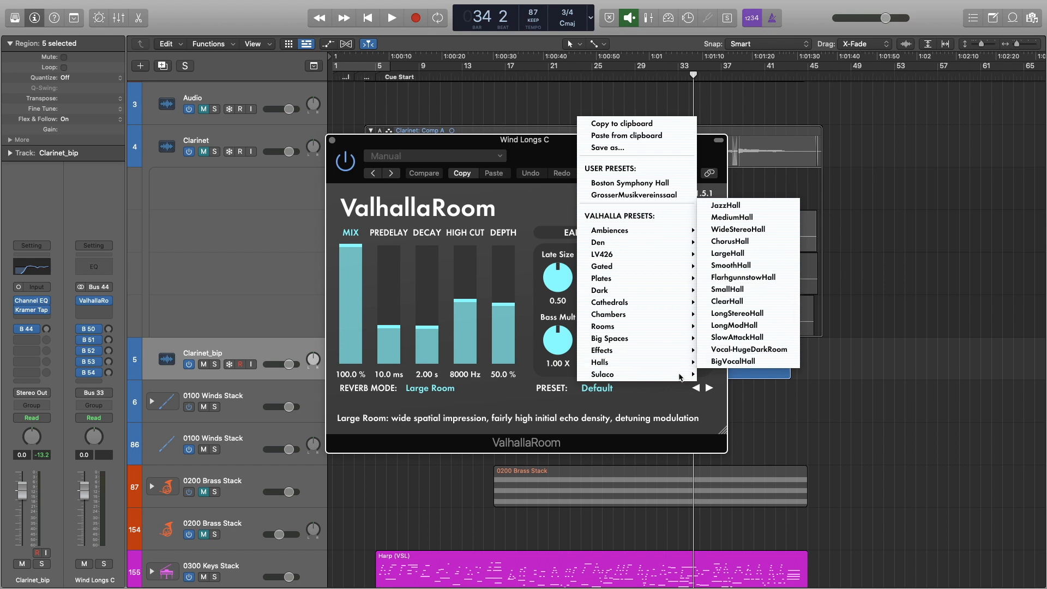
click(649, 197)
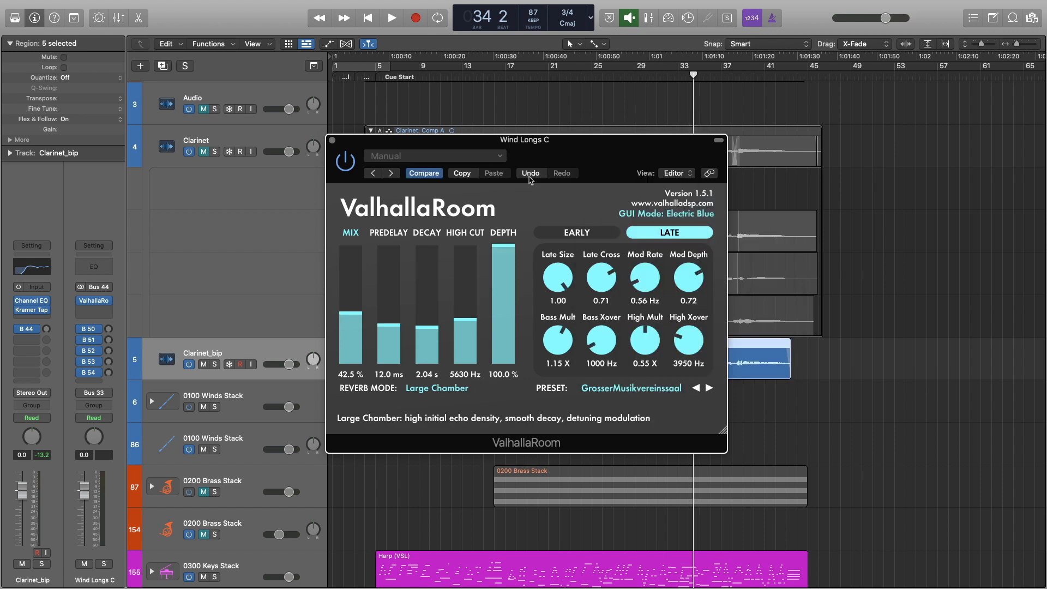
drag(350, 373, 350, 246)
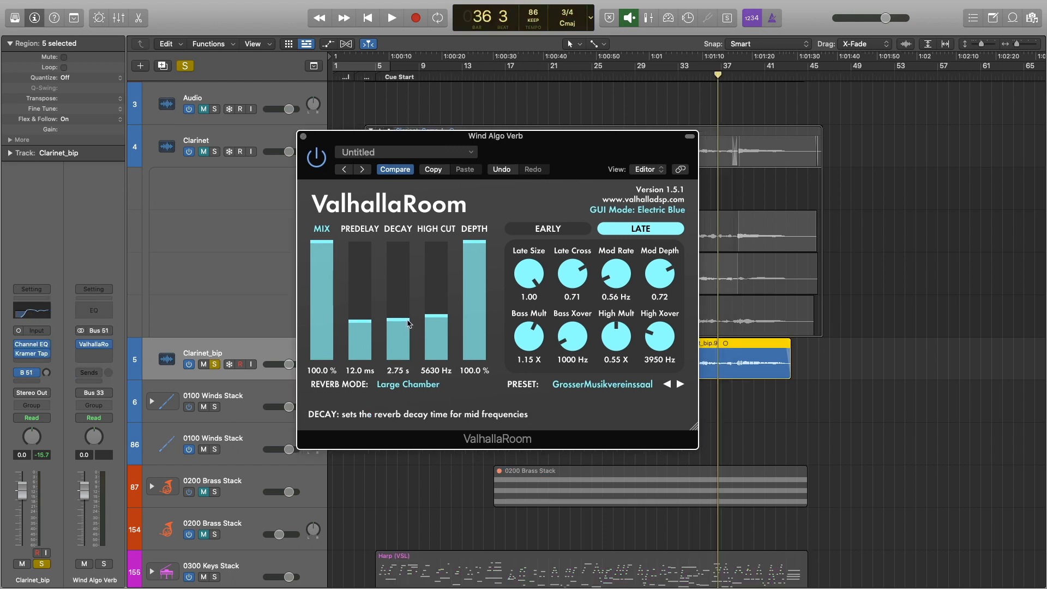
Close the reverb, play the soloed clarinet from bar 6 with its Bus 51 send turned up, and unsolo it during playback.
click(304, 136)
key(alt+comma)
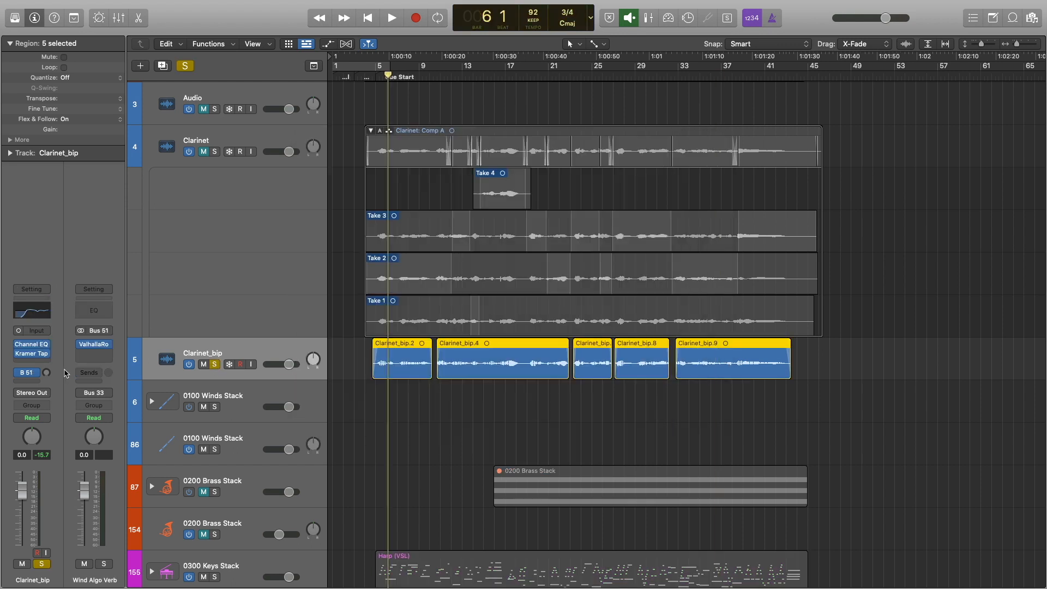
key(space)
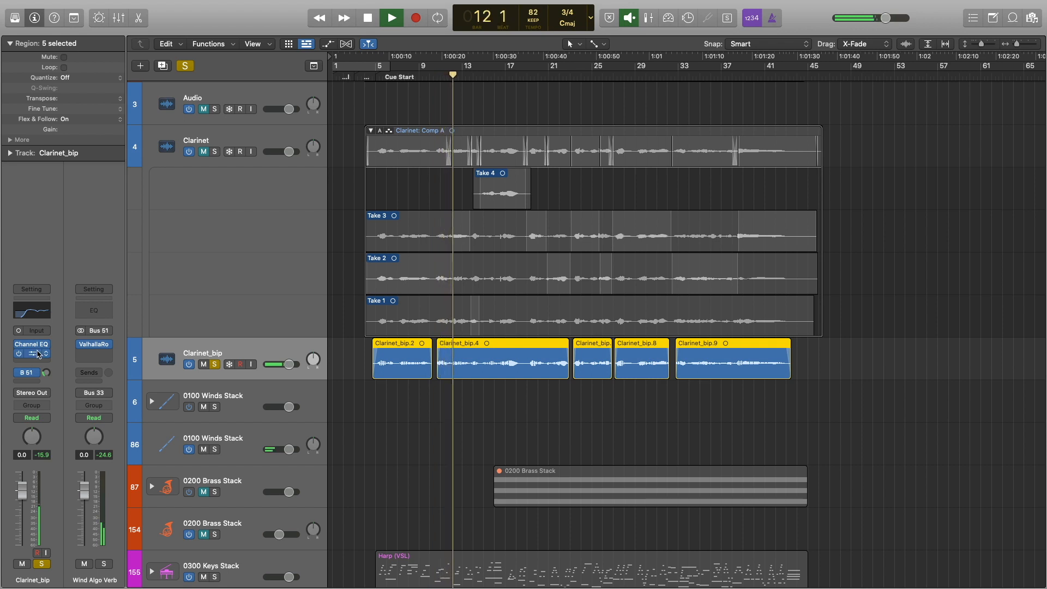
key(s)
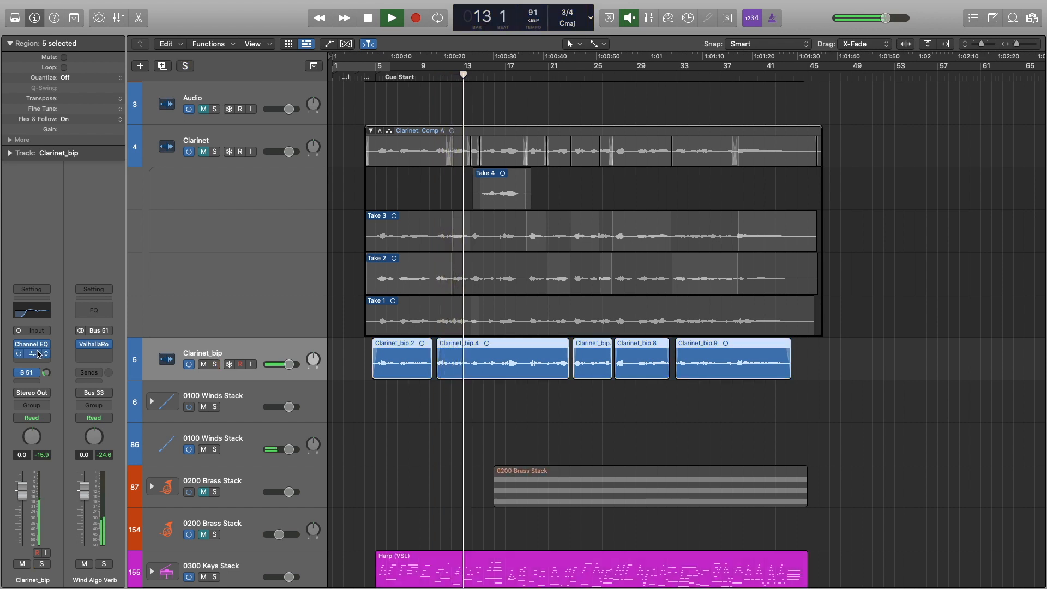
Insert a second mono Channel EQ after the Kramer Tape on the Clarinet_bip track.
ctrl+alt+click(389, 398)
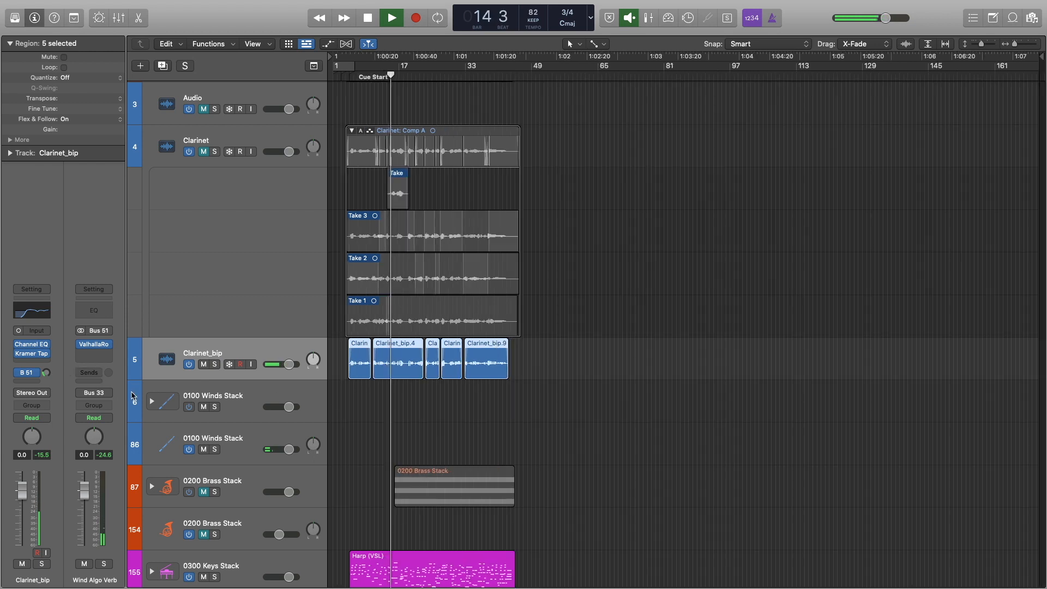
click(48, 362)
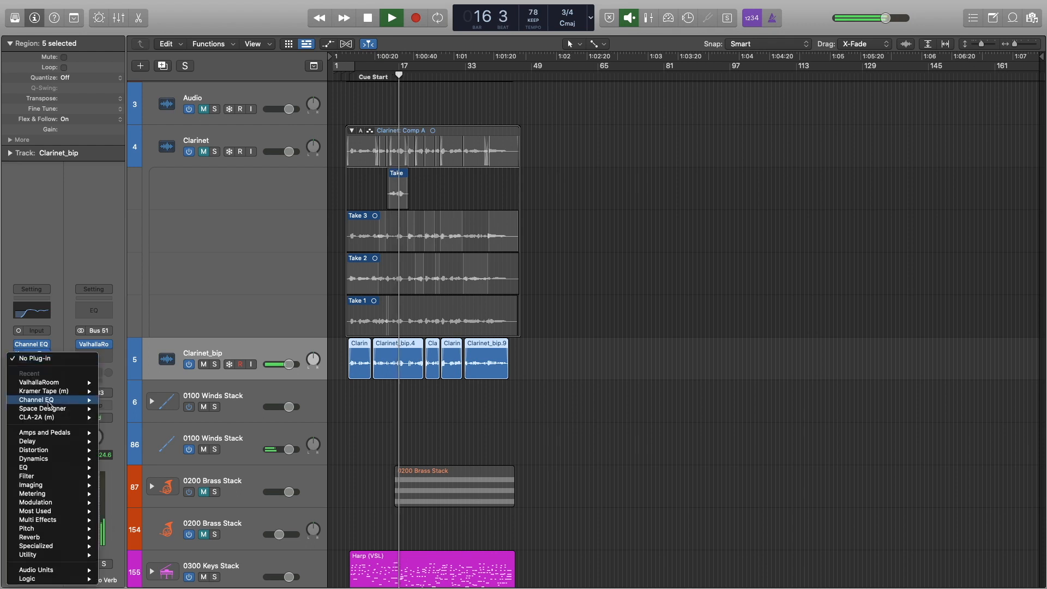
mouse_move(68, 403)
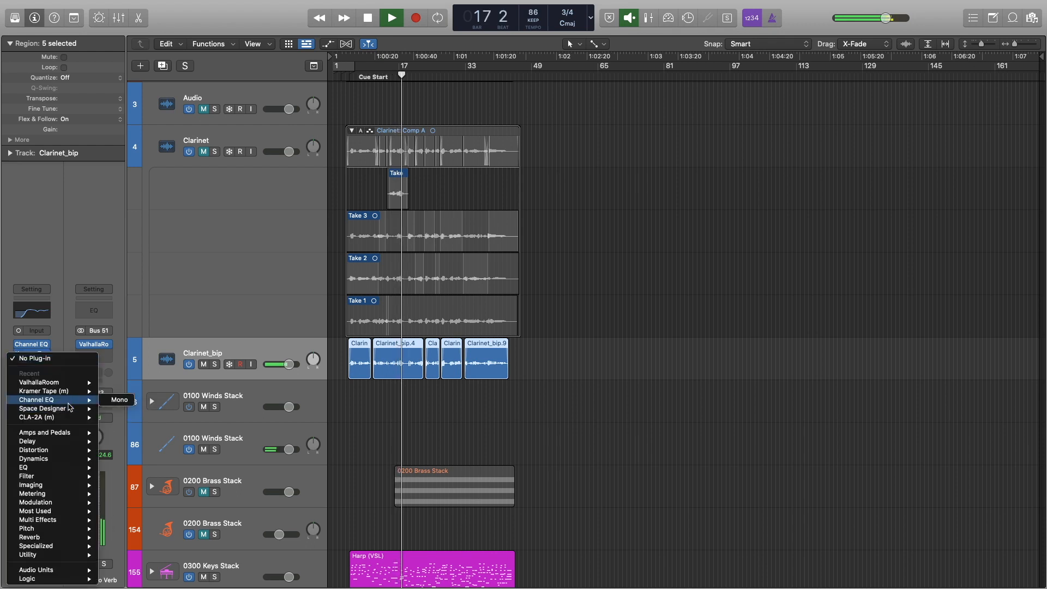
click(116, 403)
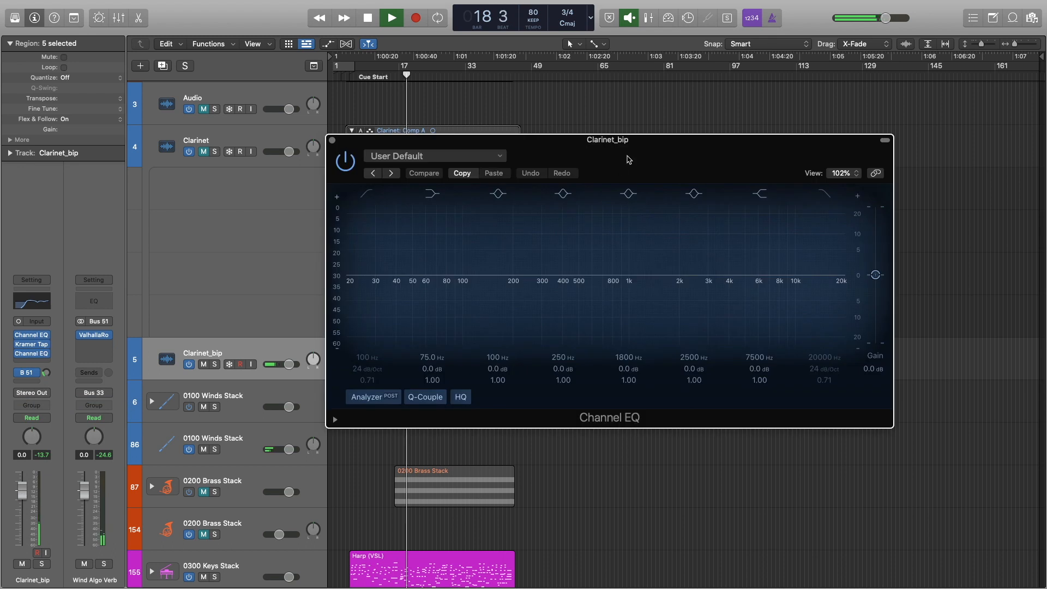
Set the second EQ's high shelf to 2640 Hz, -4.3 dB, with a Q of 0.56.
drag(775, 276, 686, 304)
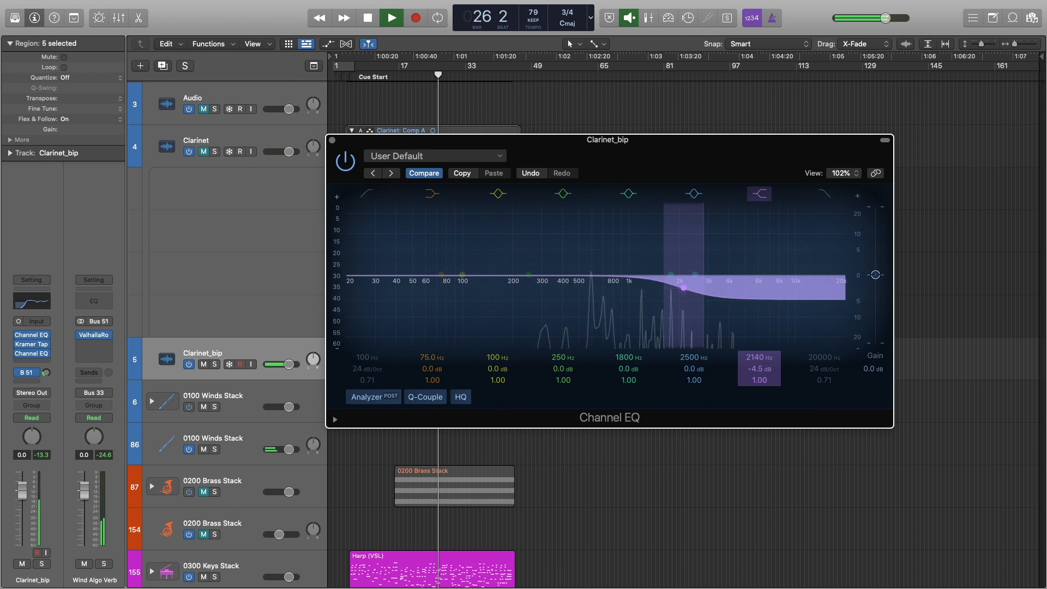
drag(759, 380, 759, 388)
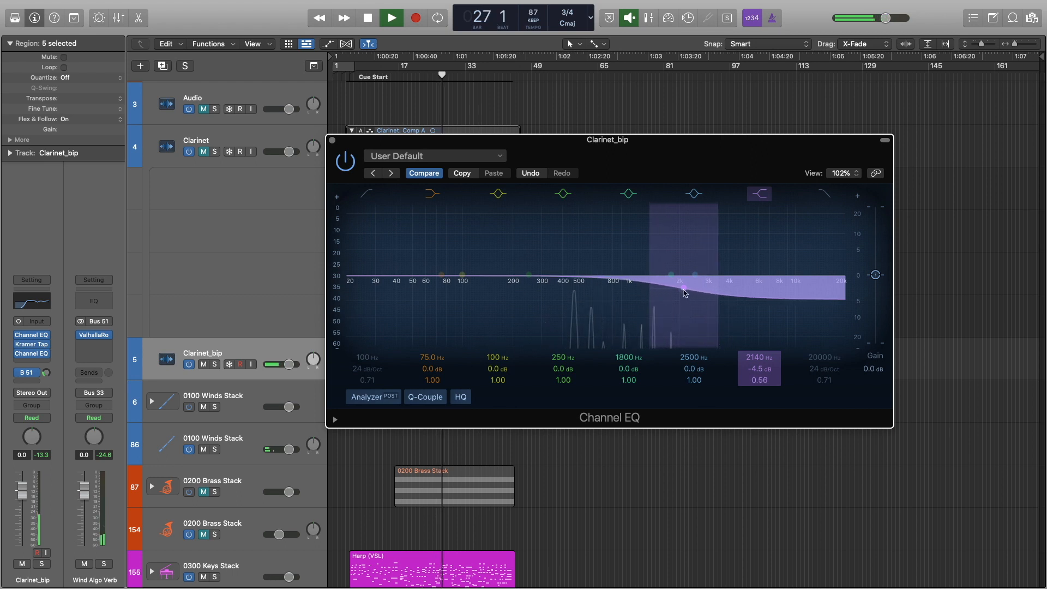
drag(684, 290, 699, 289)
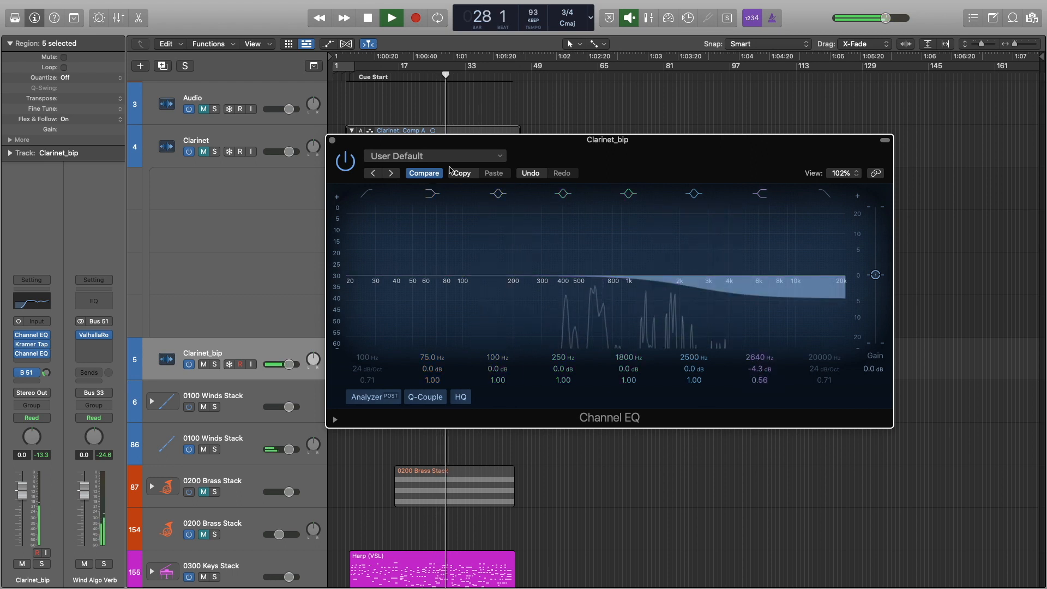
Reduce the second EQ's high shelf to 2660 Hz, -2.0 dB, close the EQ and stop playback.
click(333, 140)
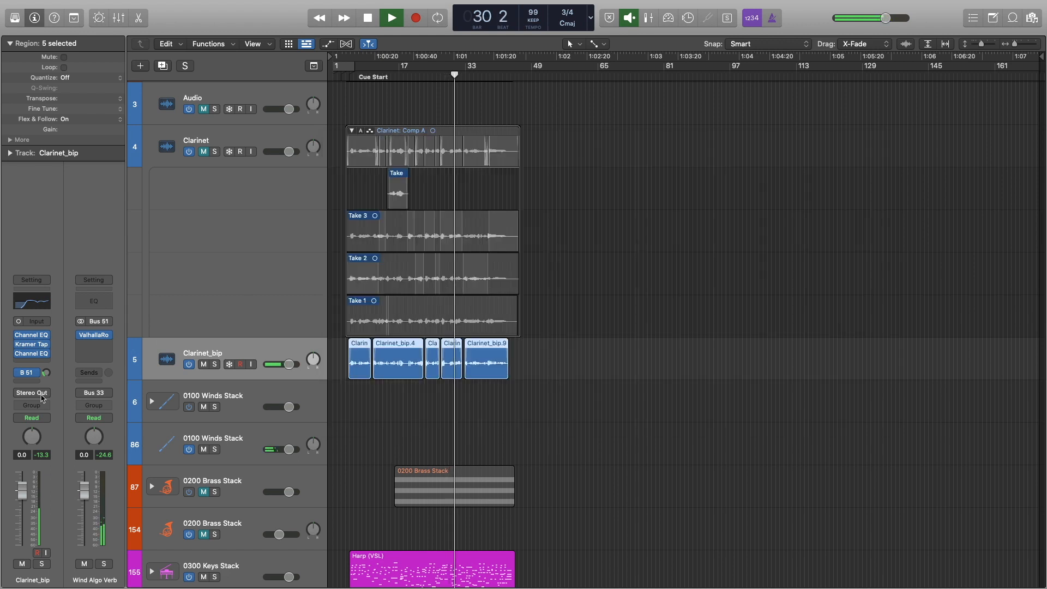
click(34, 355)
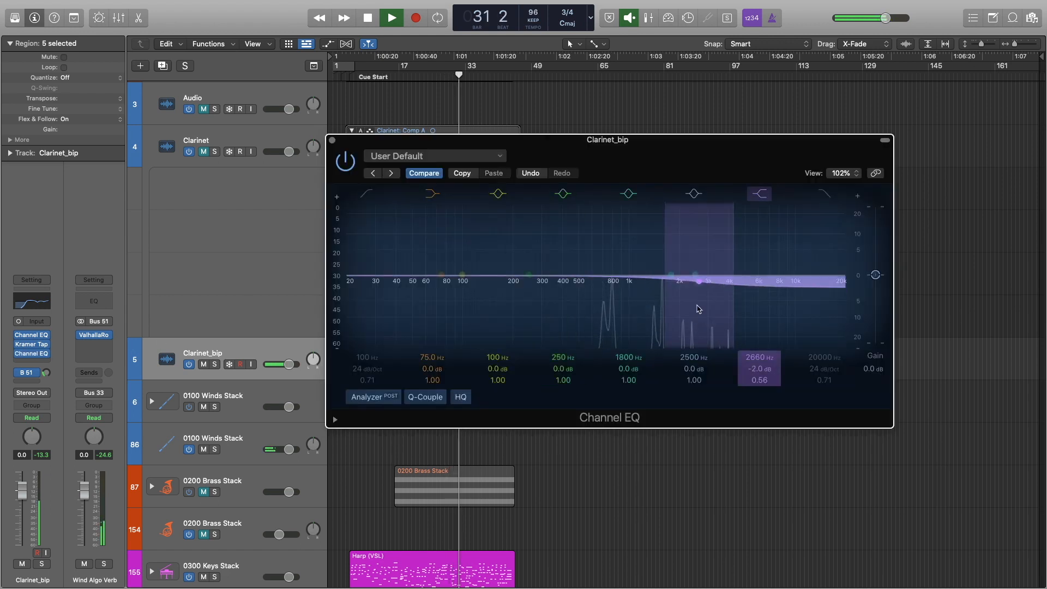
click(333, 140)
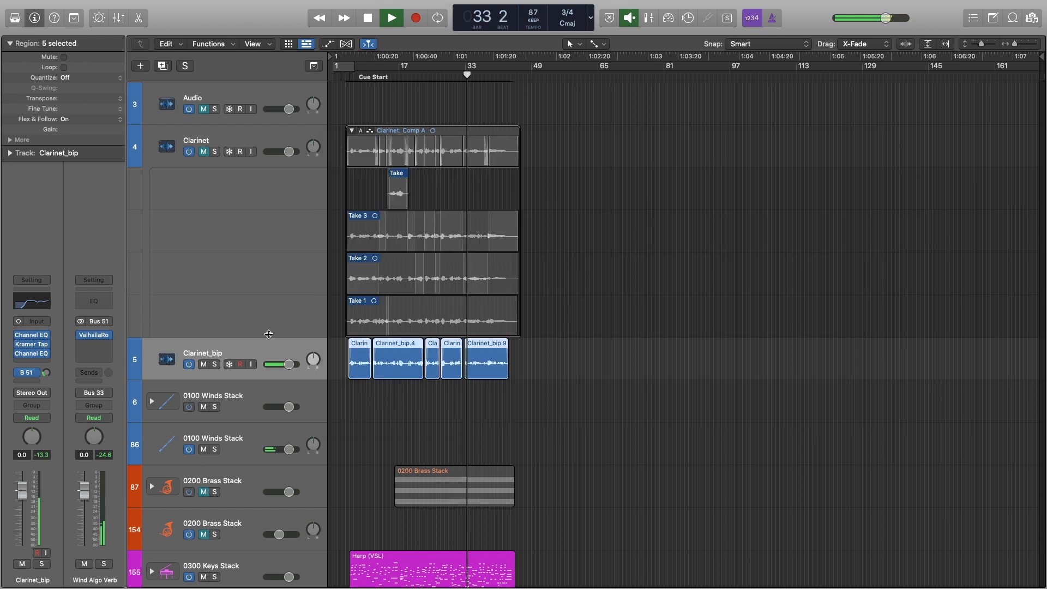
scroll(435, 376, up, 5)
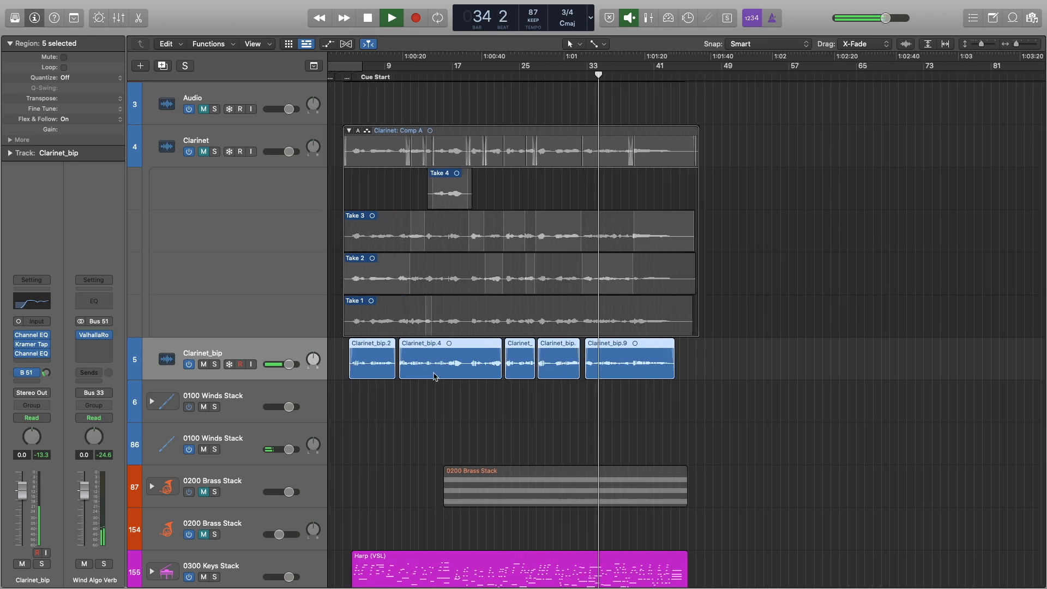
scroll(435, 377, left, 1)
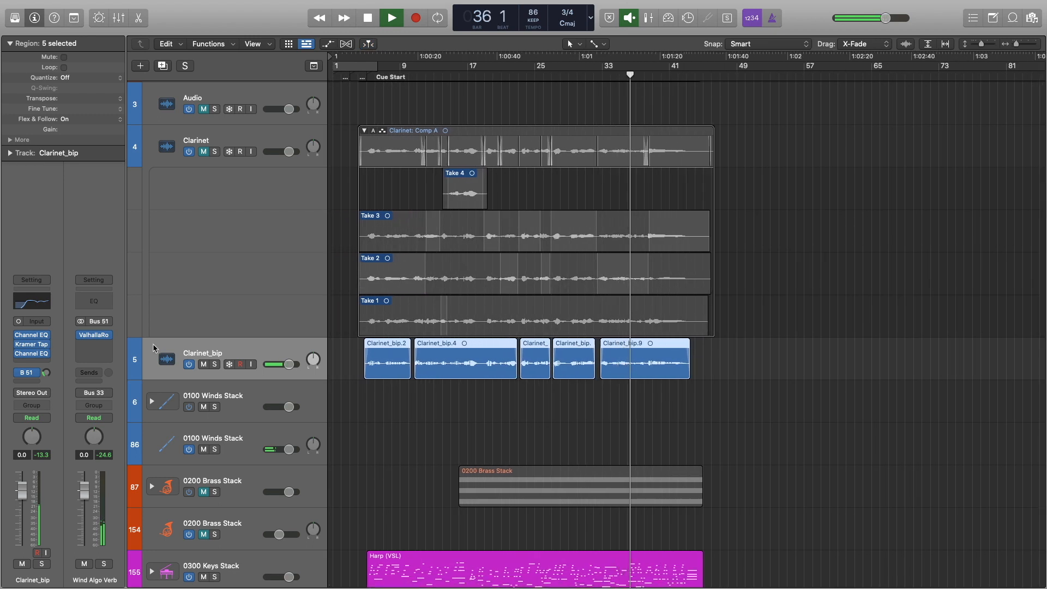
key(space)
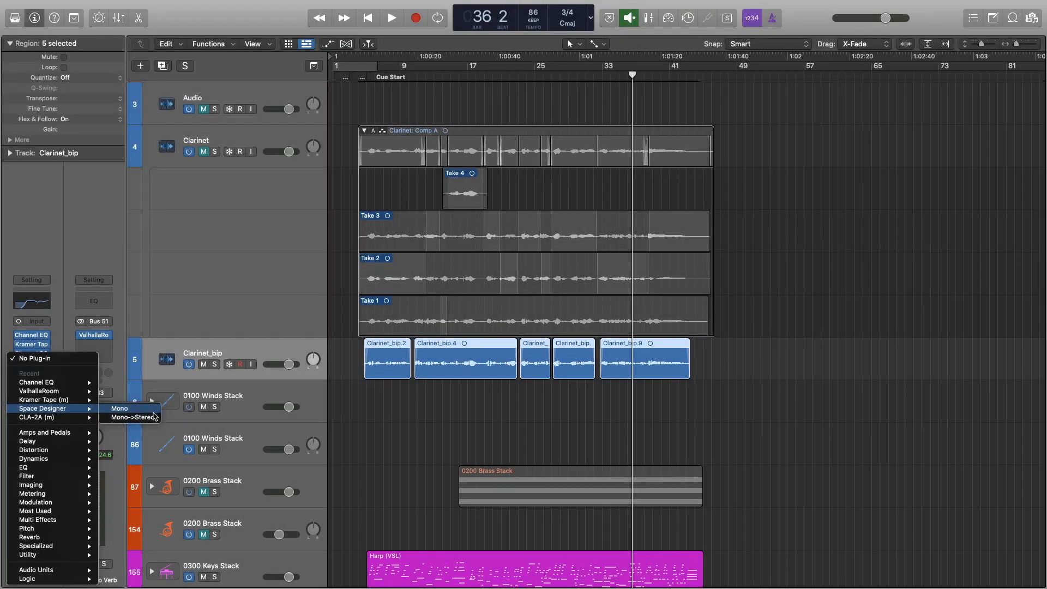
Insert a mono-to-stereo Space Designer on Clarinet_bip with the Todd AO Conductor SM Brass preset and the wet level at -16.5 dB.
click(152, 422)
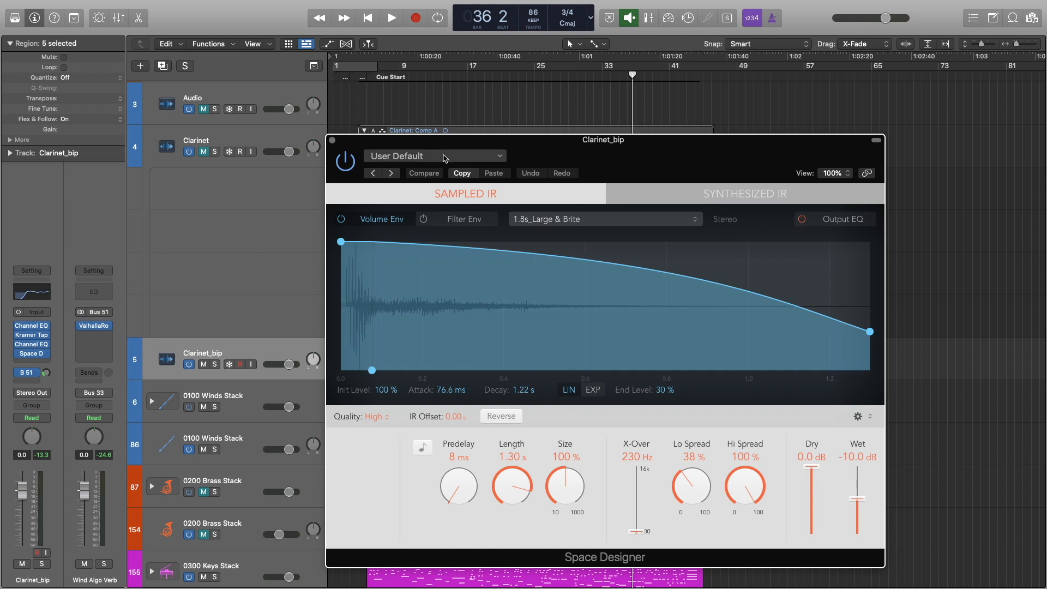
click(444, 156)
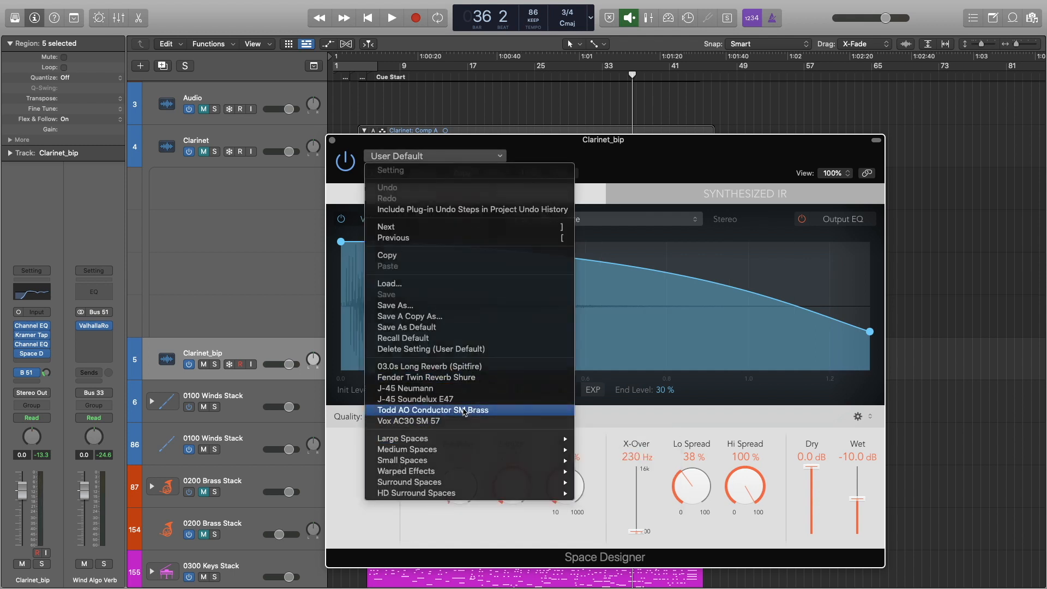
click(465, 411)
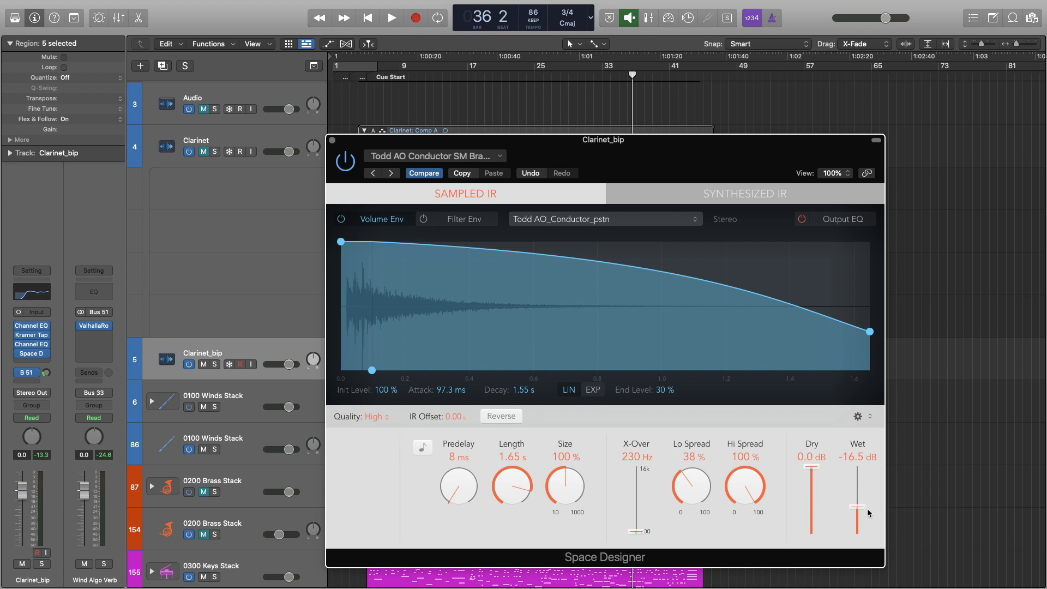
click(333, 140)
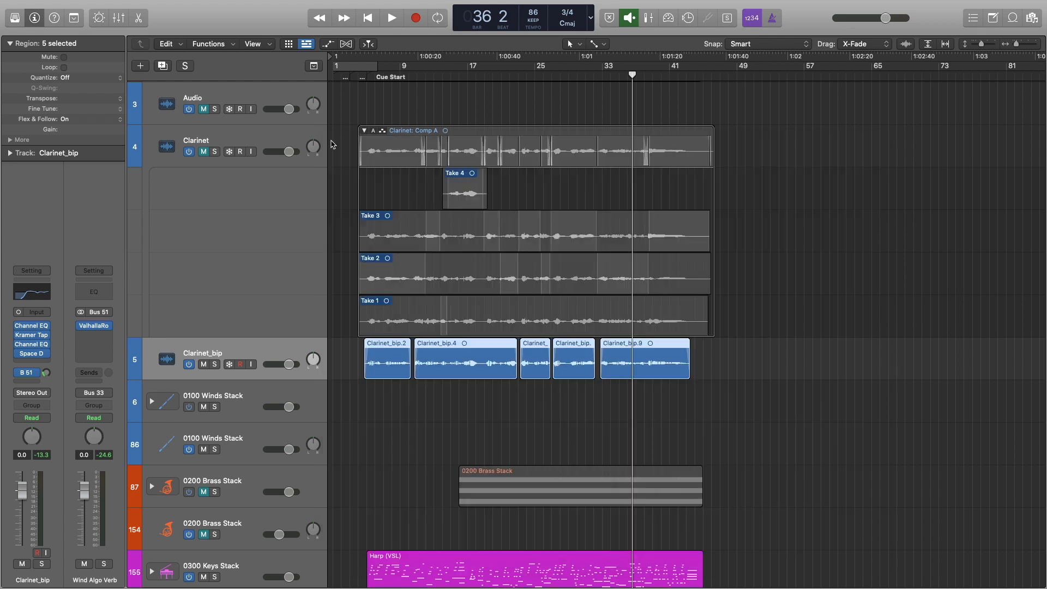
Solo Clarinet_bip with the playhead at bar 5 and set Space Designer's wet level to -20.0 dB.
key(super+Right)
key(super+Right)
key(super+Right)
scroll(467, 300, left, 1)
key(s)
click(389, 74)
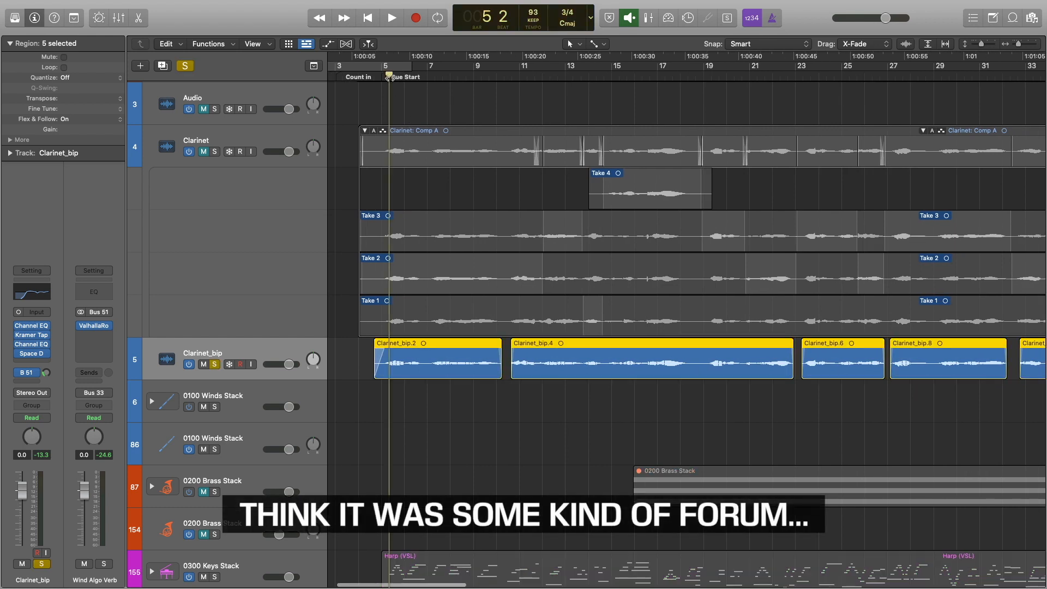
click(40, 355)
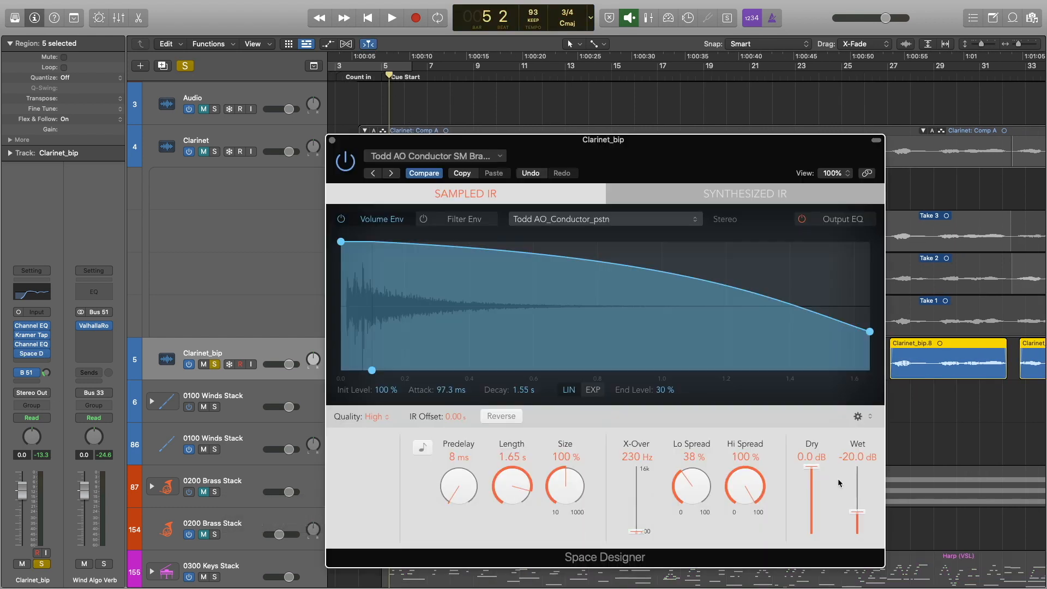
Audition the soloed clarinet with the Bus 51 send bypassed, close Space Designer, and play on from bar 17 with the send re-enabled.
key(space)
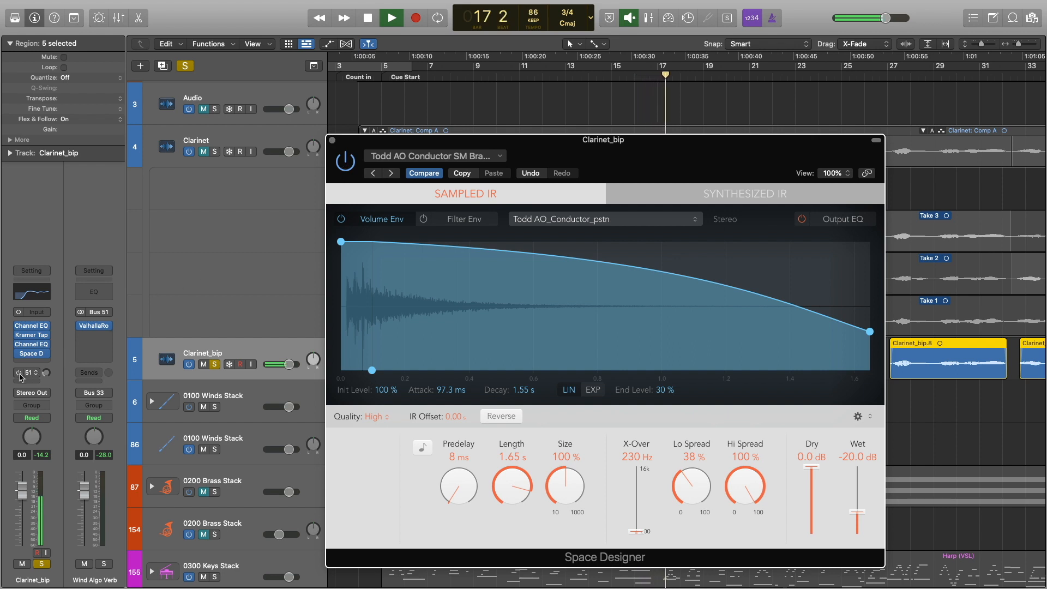
key(space)
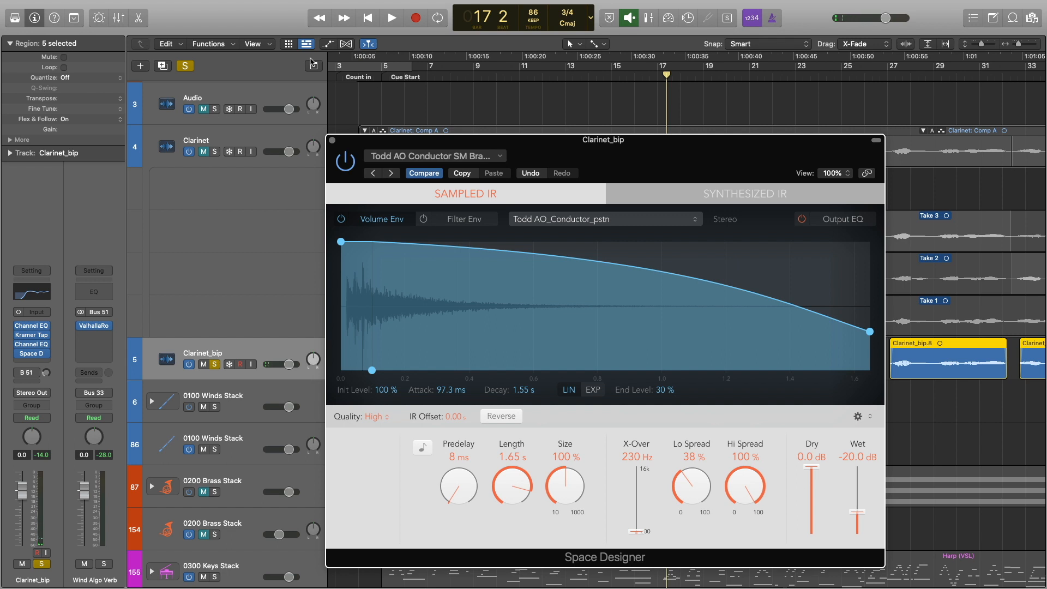
click(333, 141)
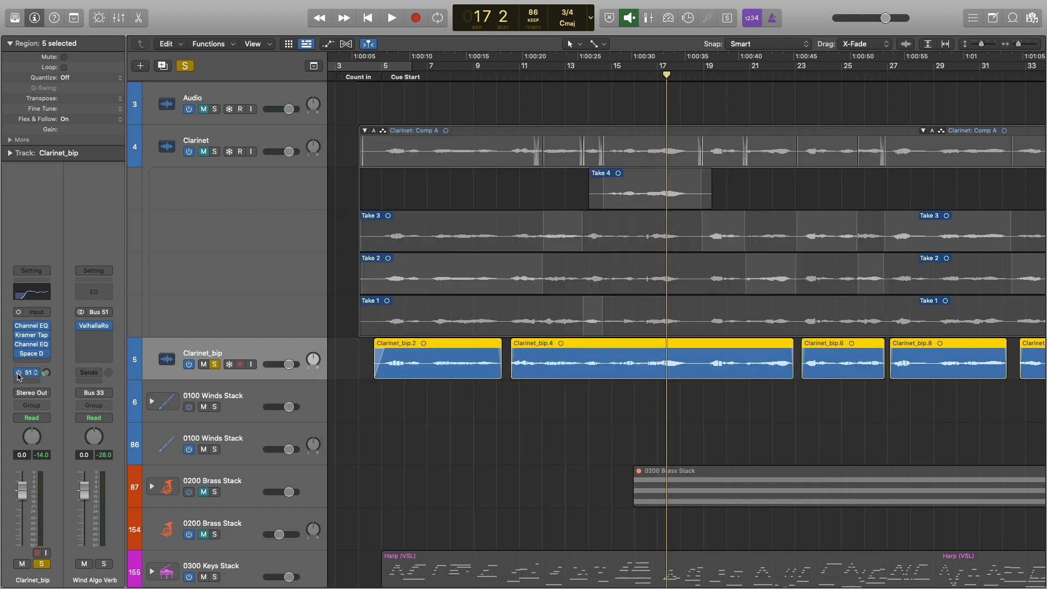
key(space)
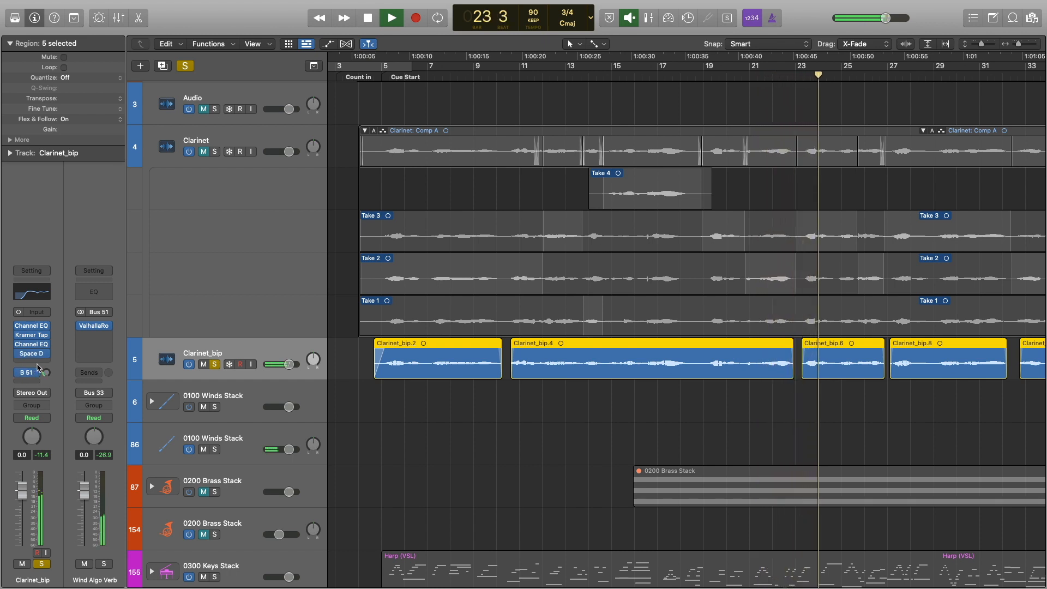
key(space)
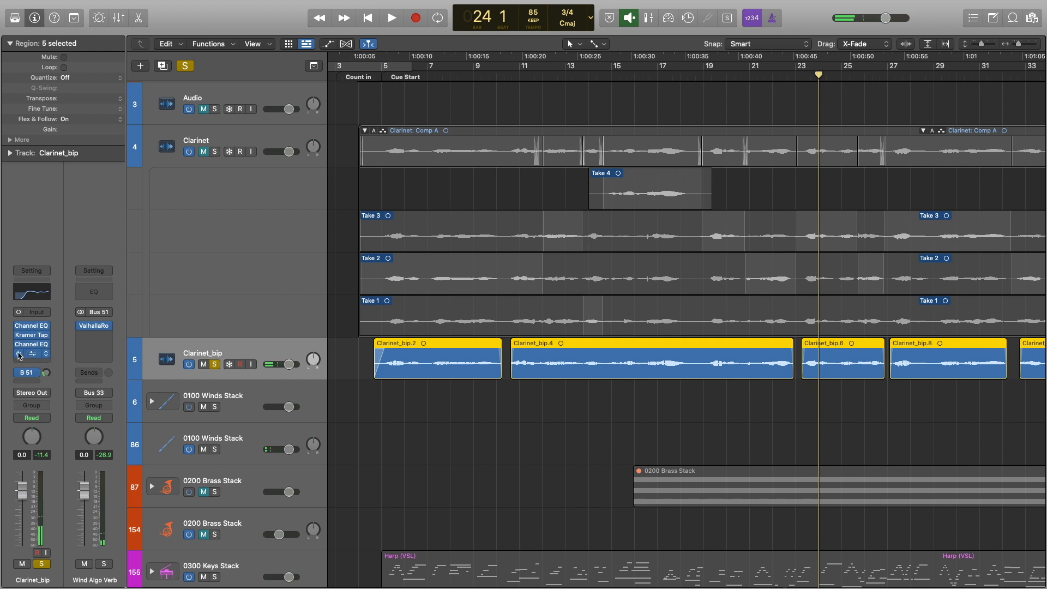
Bypass Space Designer and insert VirtualSoundStage 2 below it on the Clarinet_bip track.
click(50, 364)
mouse_move(50, 570)
mouse_move(152, 546)
mouse_move(236, 544)
click(318, 545)
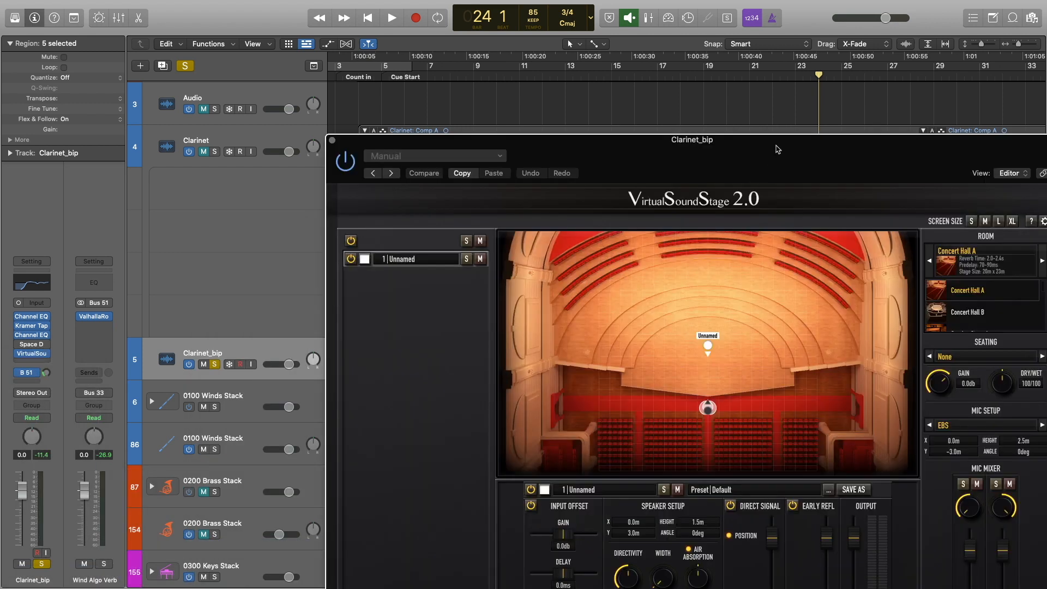
drag(777, 148, 527, 61)
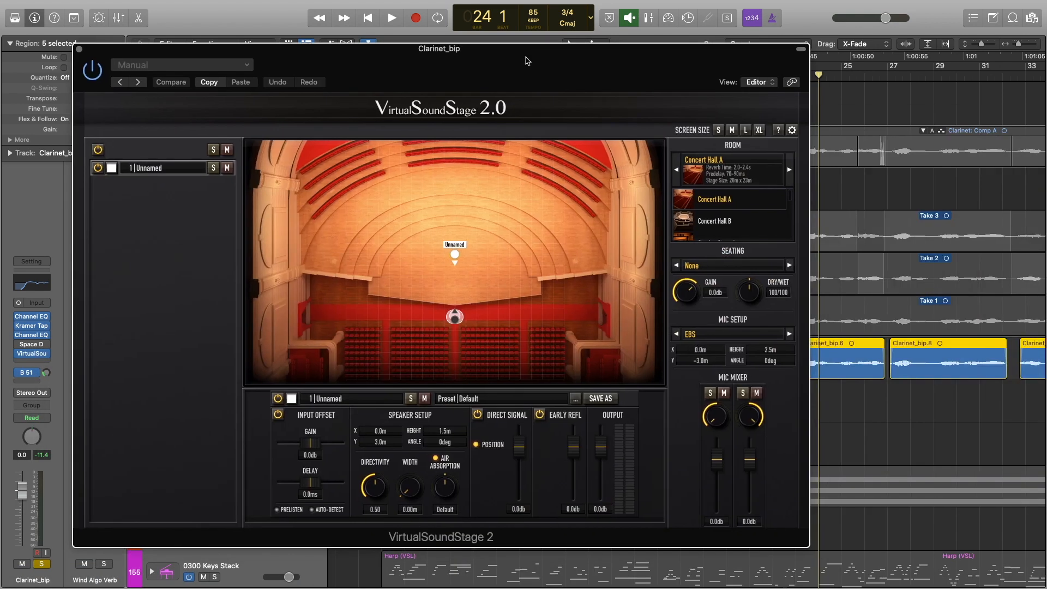
Place the VirtualSoundStage source at X -0.7 m, Y -0.1 m and set the mic setup to Decca Tree.
drag(456, 253, 448, 290)
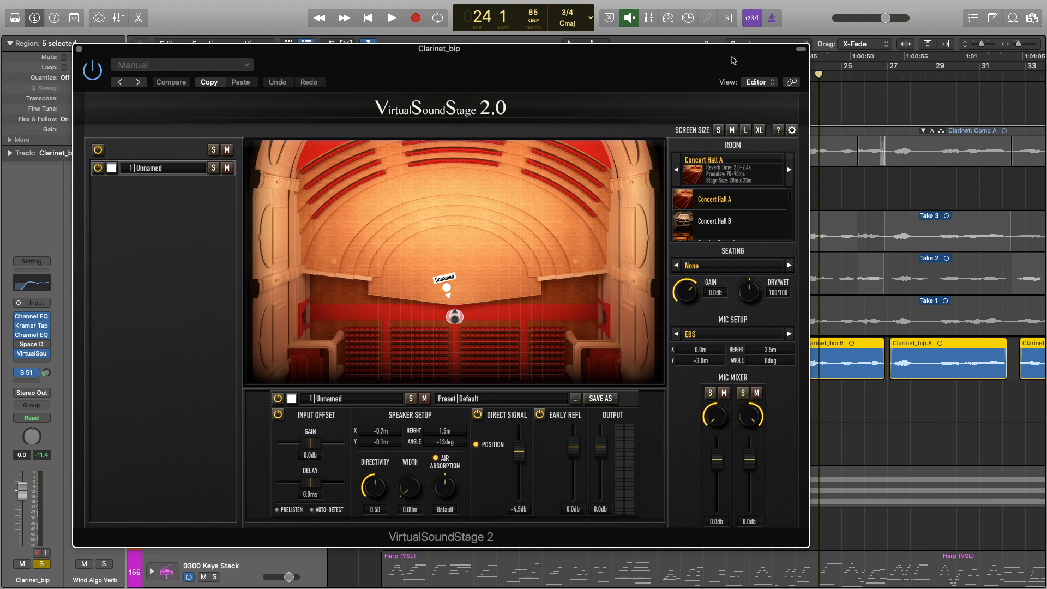
drag(733, 60, 645, 65)
click(633, 335)
click(633, 334)
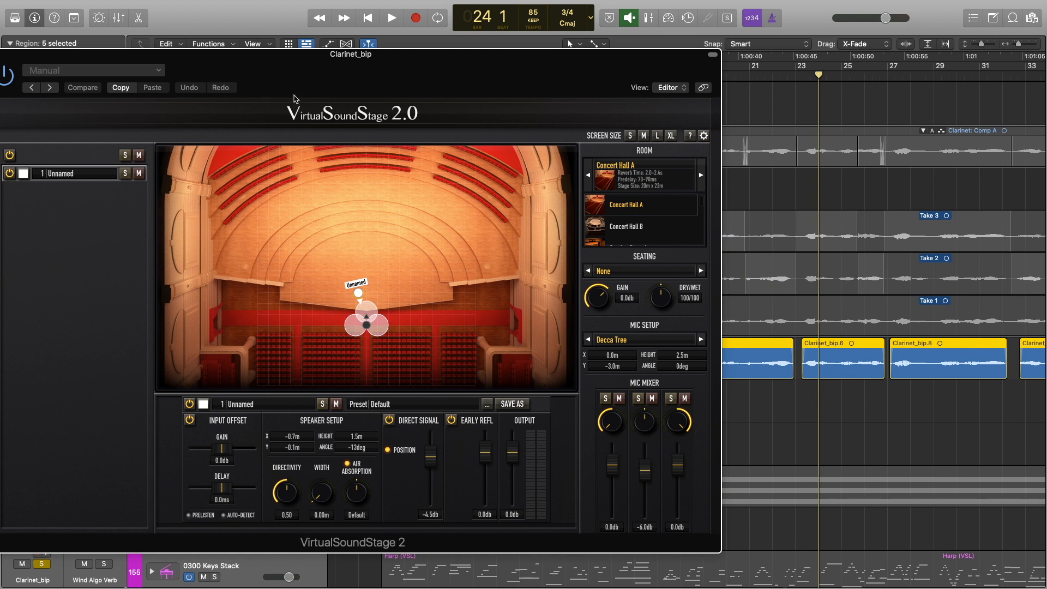
drag(294, 79, 471, 63)
During playback, move the source to X -0.9 m, Y 0.2 m and the mics to Y -3.7 m, with direct signal -8.7 dB and early reflections -6.7 dB.
key(space)
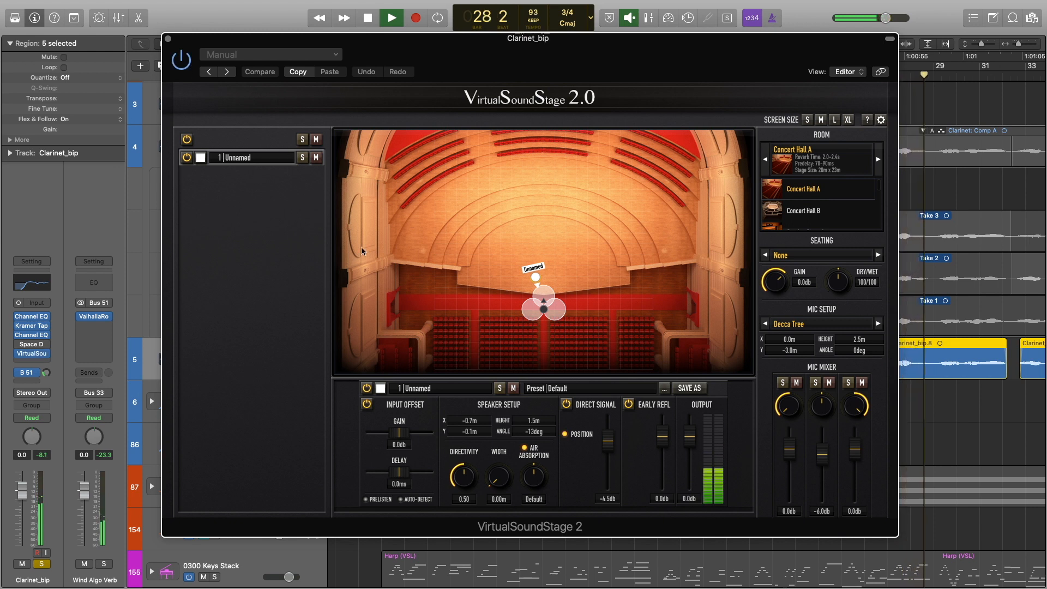
drag(544, 309, 535, 284)
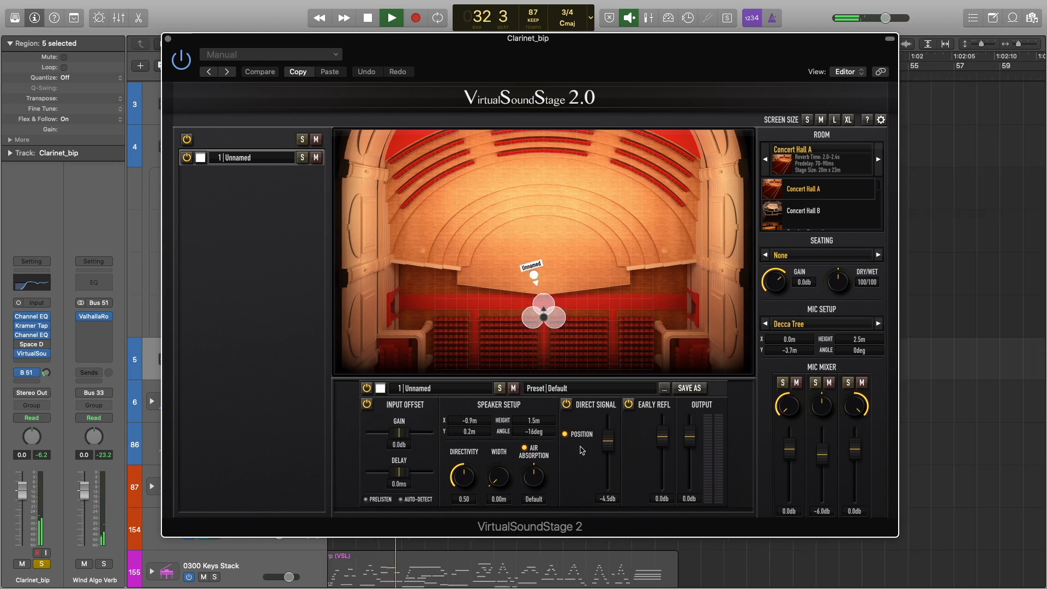
drag(608, 440, 658, 449)
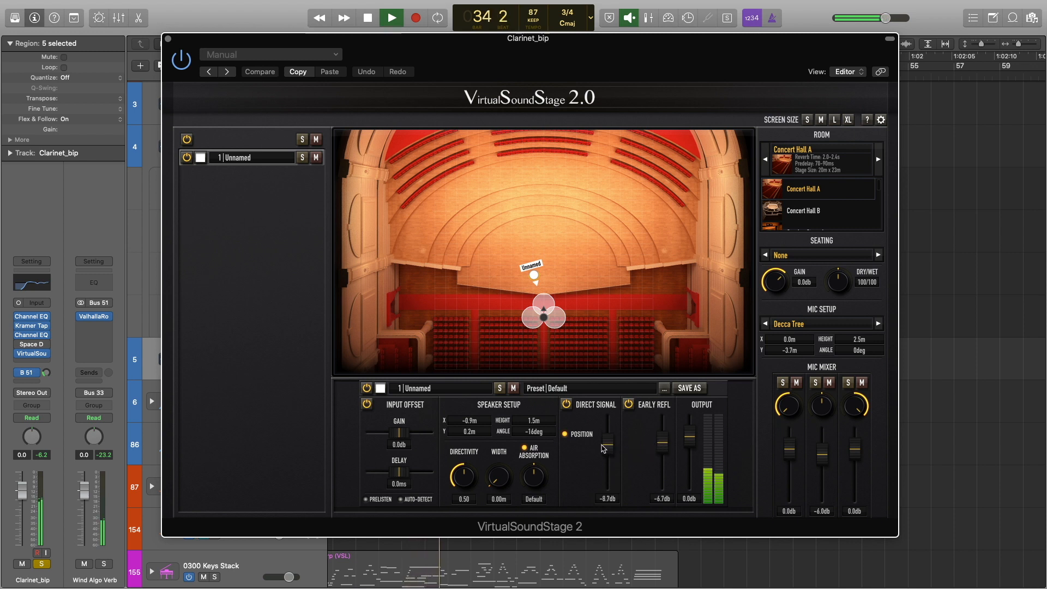
Compare the soloed clarinet with VirtualSoundStage bypassed and active, close the plug-in and stop playback.
click(182, 61)
click(182, 61)
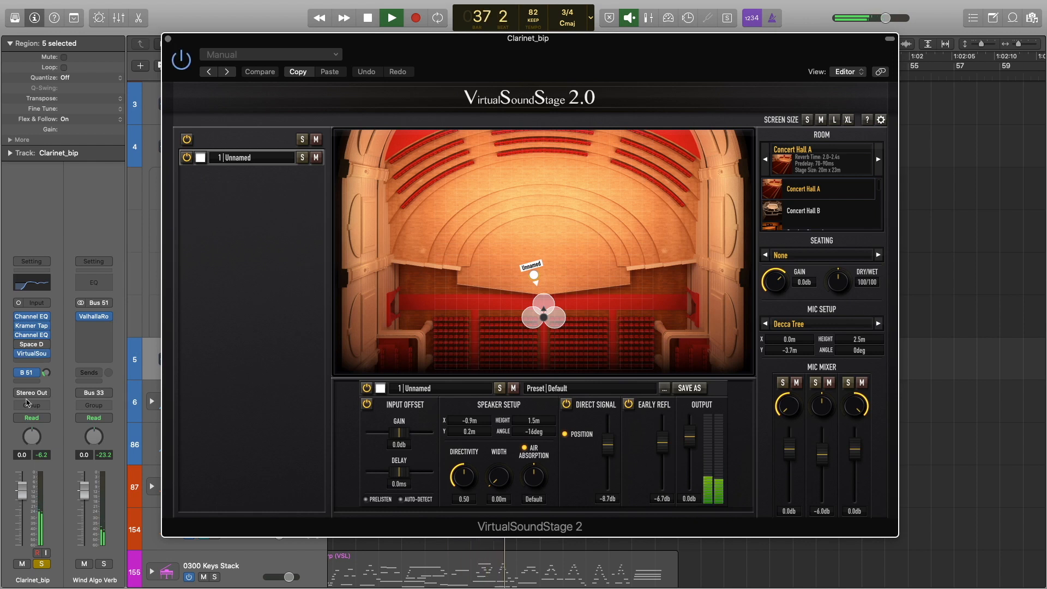
click(168, 38)
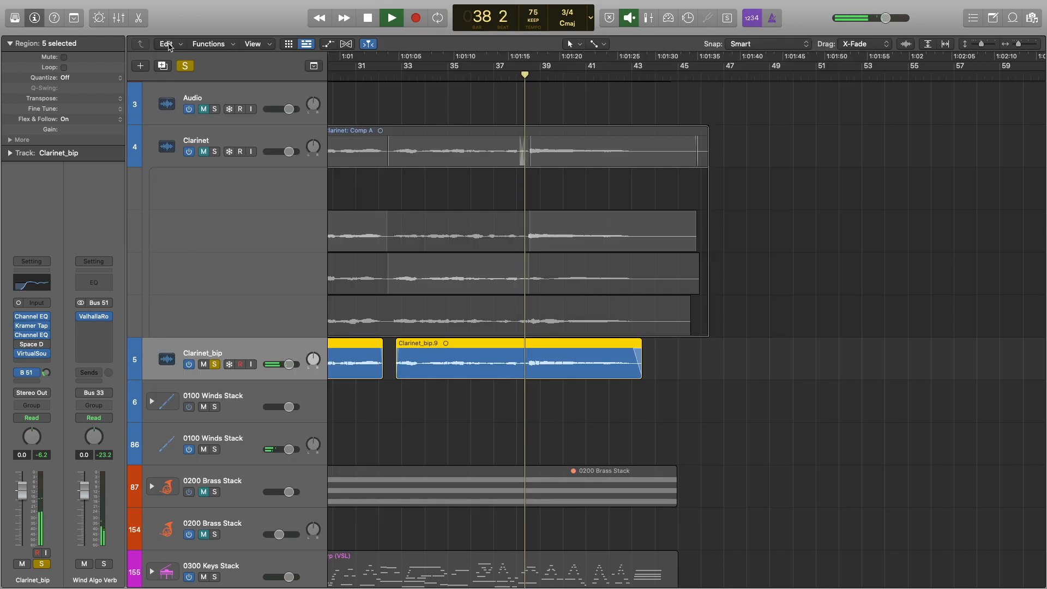
key(space)
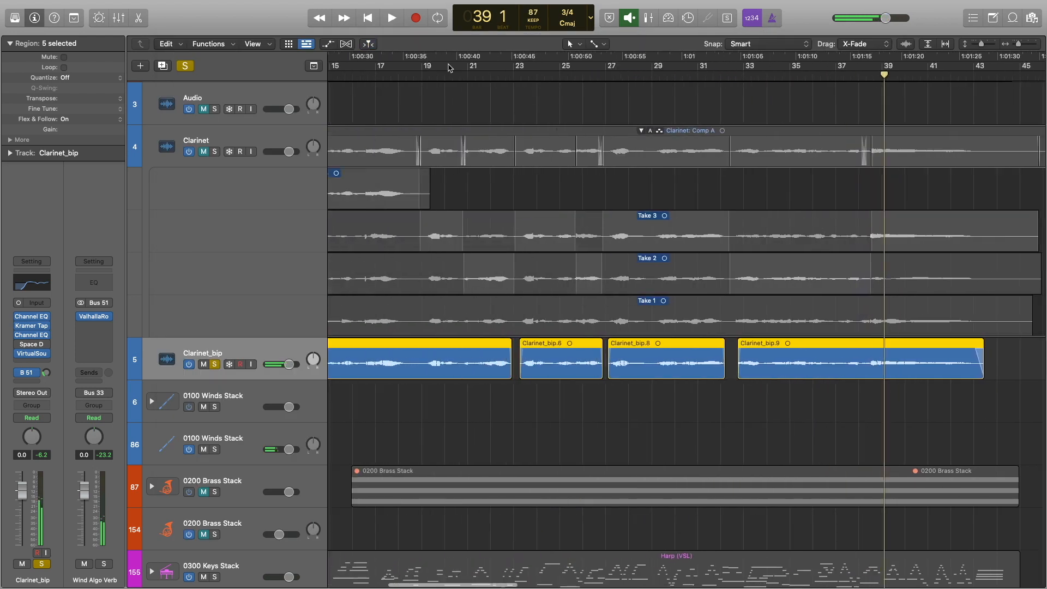
Unsolo Clarinet_bip and play the full arrangement from bar 18.
click(410, 71)
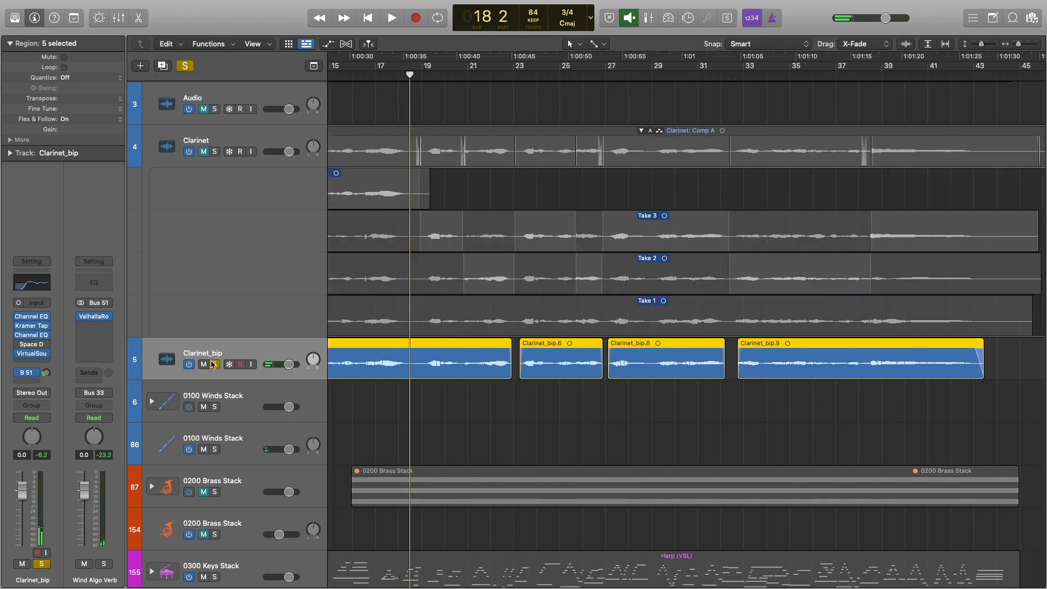
click(213, 364)
scroll(417, 360, down, 5)
key(space)
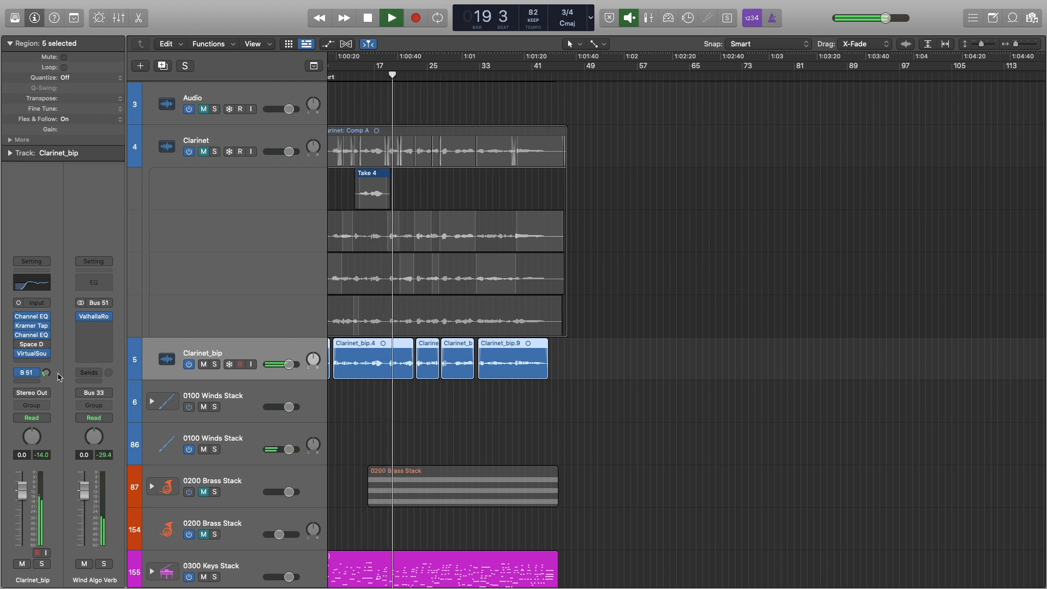
Move the VirtualSoundStage source to Y 1.0 m, set direct signal to -11.2 dB and early reflections to -1.8 dB, and stop playback.
click(34, 358)
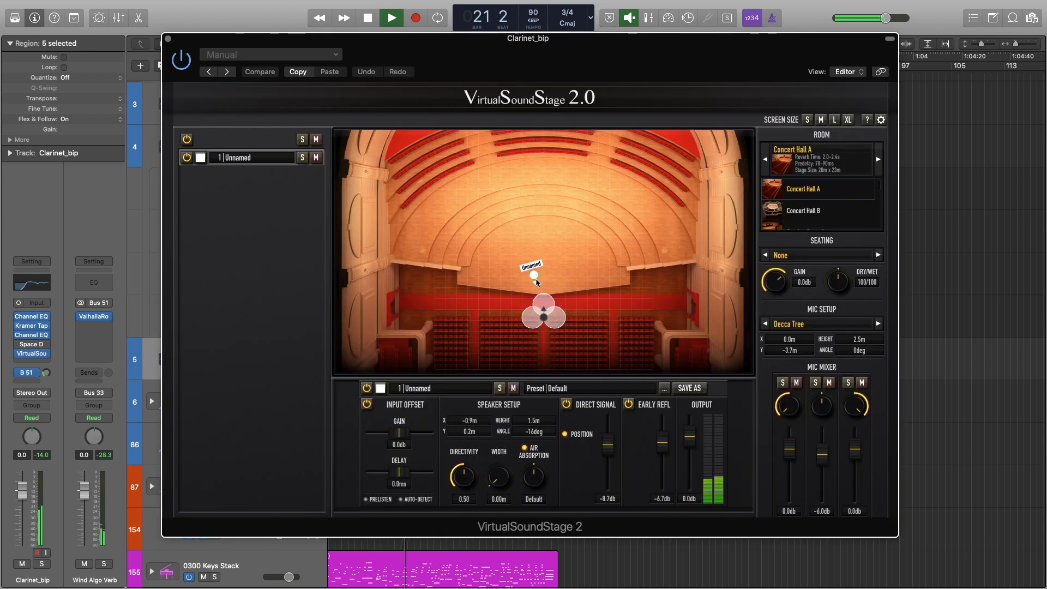
drag(536, 280, 534, 267)
drag(661, 443, 609, 459)
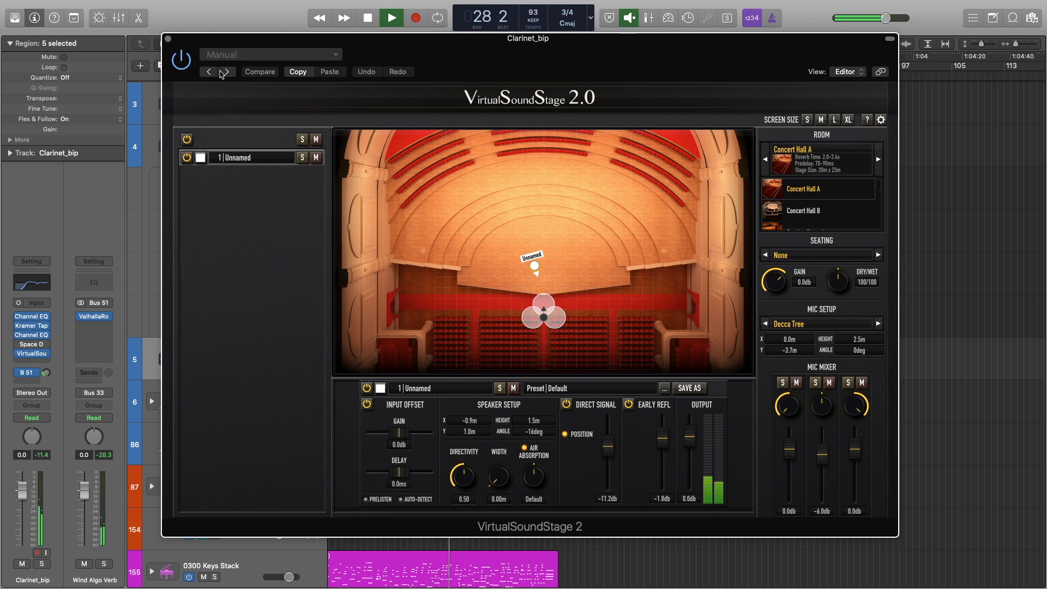
click(168, 38)
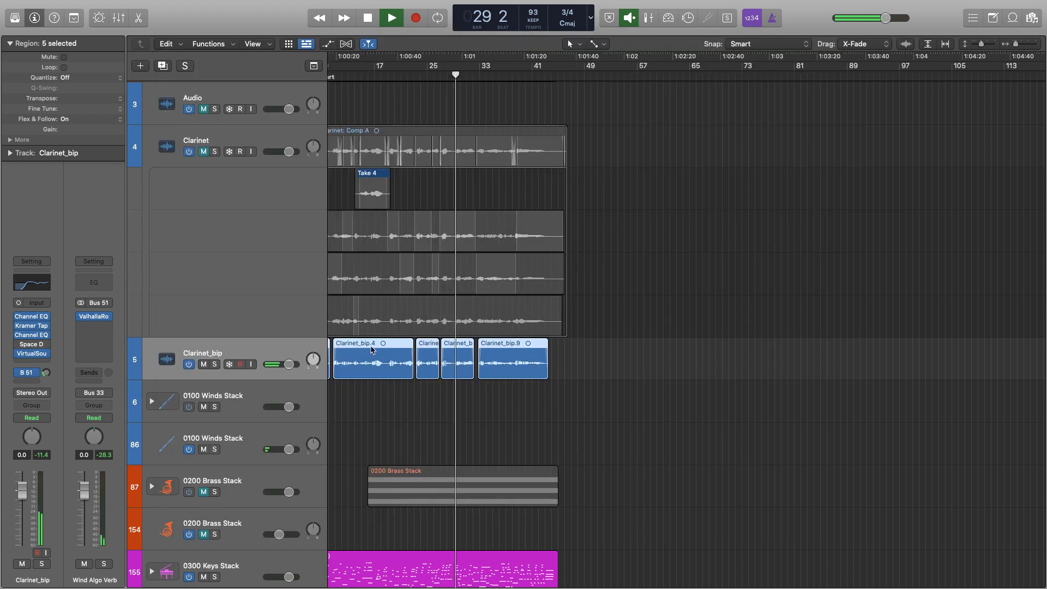
key(super+Right)
key(super+Right)
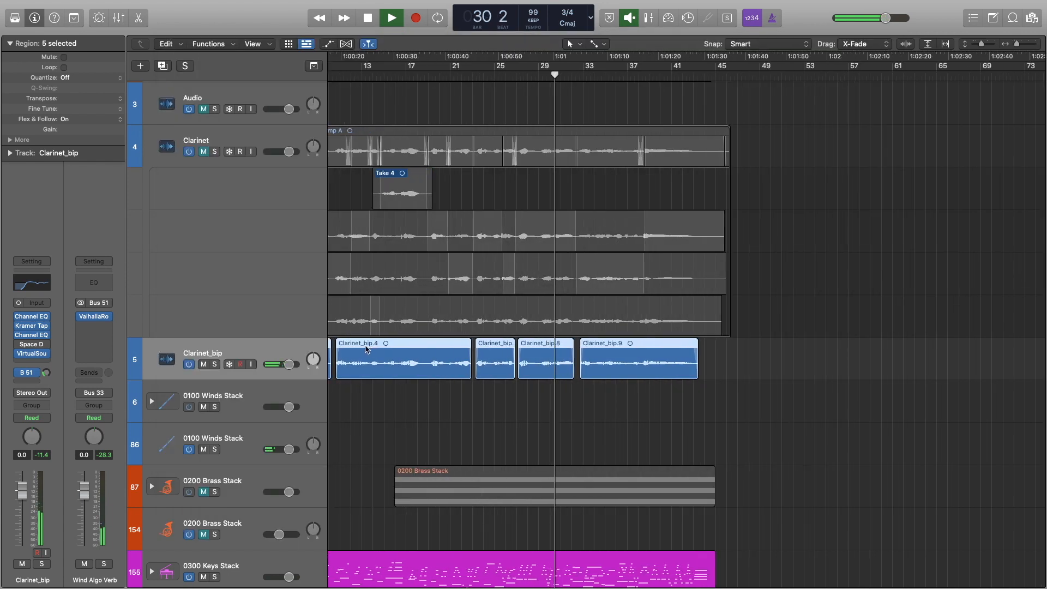
key(super+Left)
key(super+Left)
key(super+Left)
key(space)
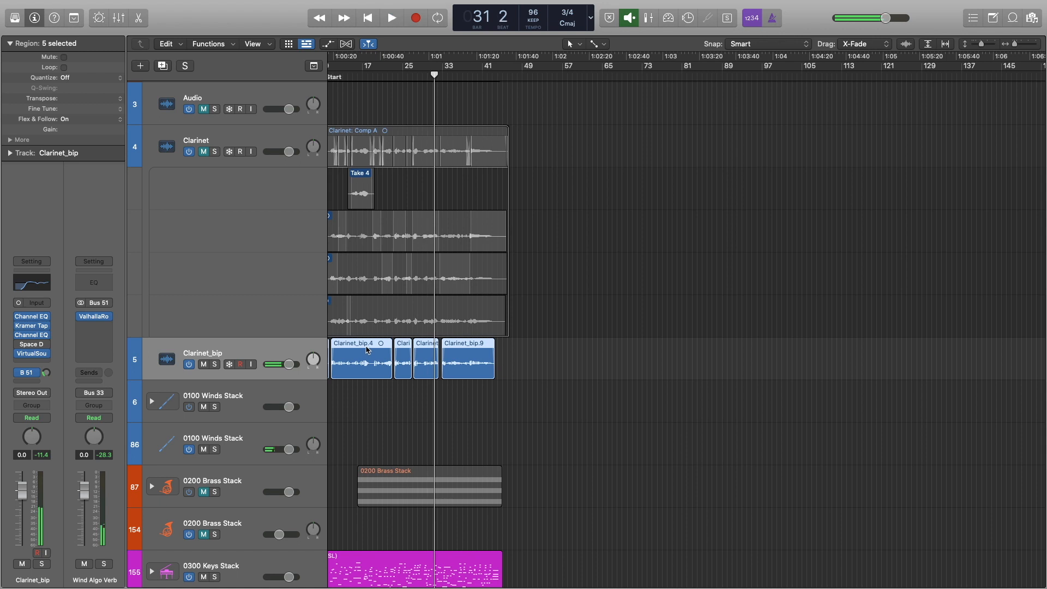
mouse_move(14, 344)
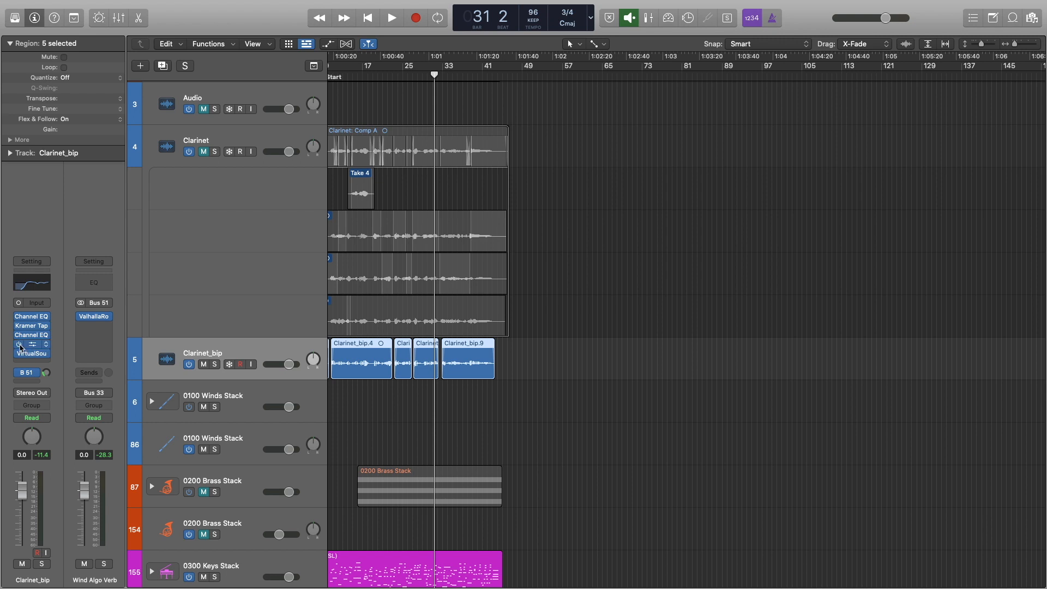
Remove the VirtualSoundStage plug-in from the Clarinet_bip channel, leaving its other inserts in place.
click(46, 355)
click(49, 358)
scroll(526, 373, up, 5)
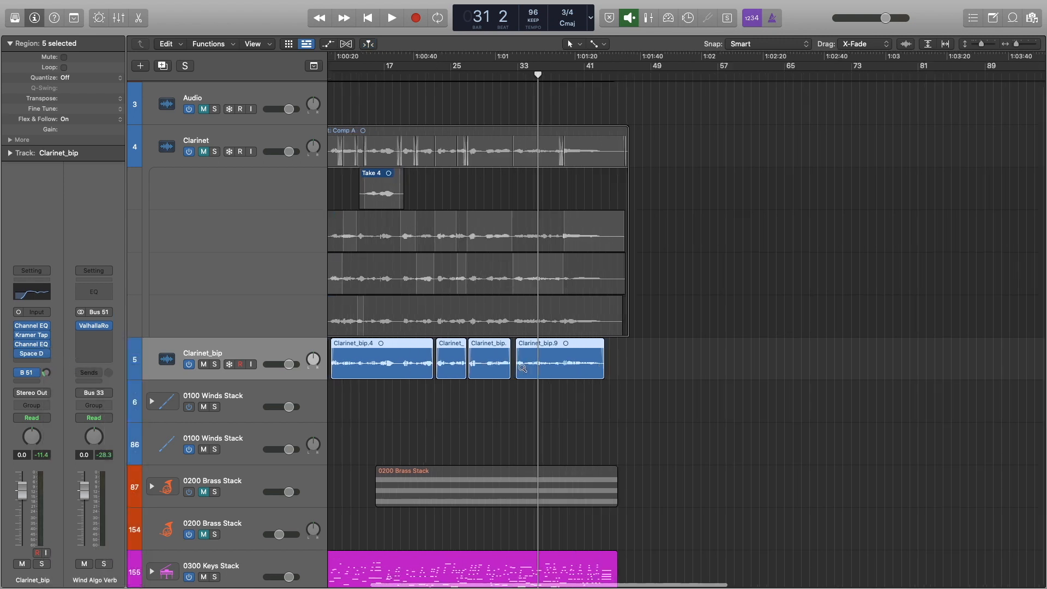
Deselect the clarinet regions and move the playhead back to bar 5.
scroll(521, 373, left, 5)
click(482, 388)
drag(401, 76, 397, 75)
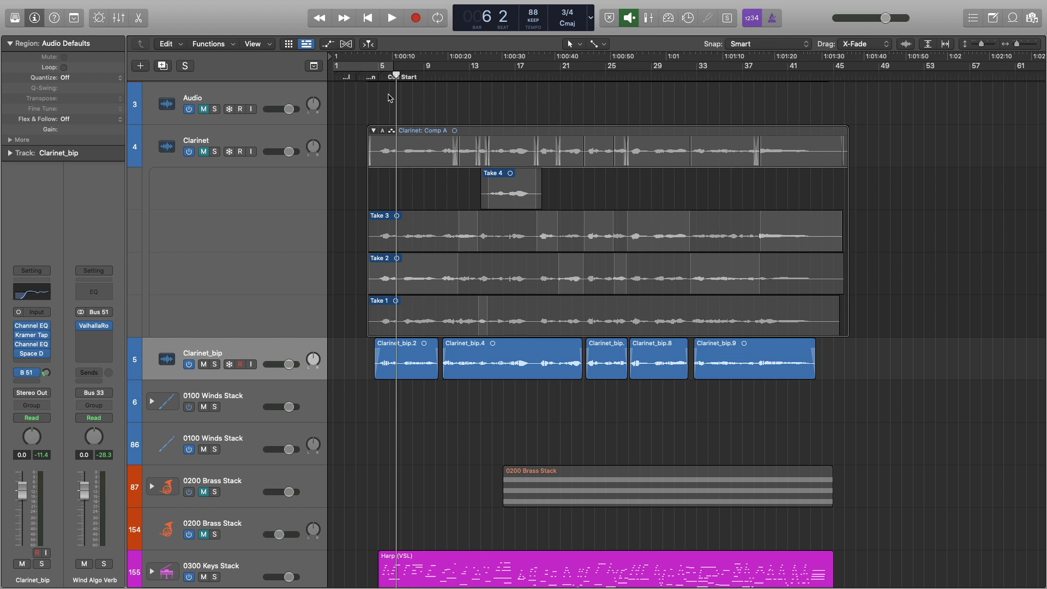
click(378, 76)
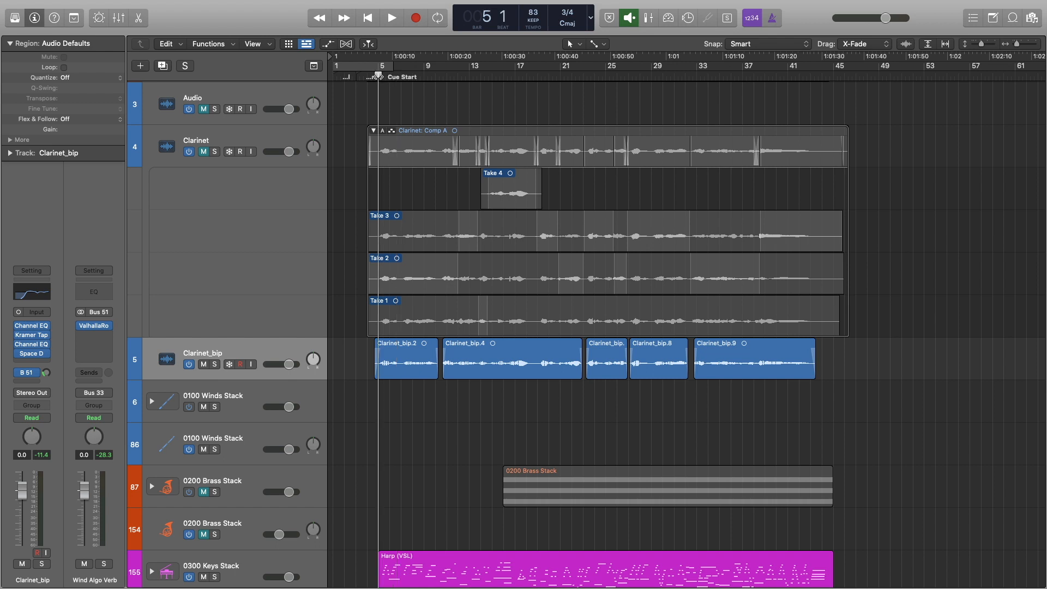
key(super+Right)
key(super+Right)
scroll(451, 129, left, 2)
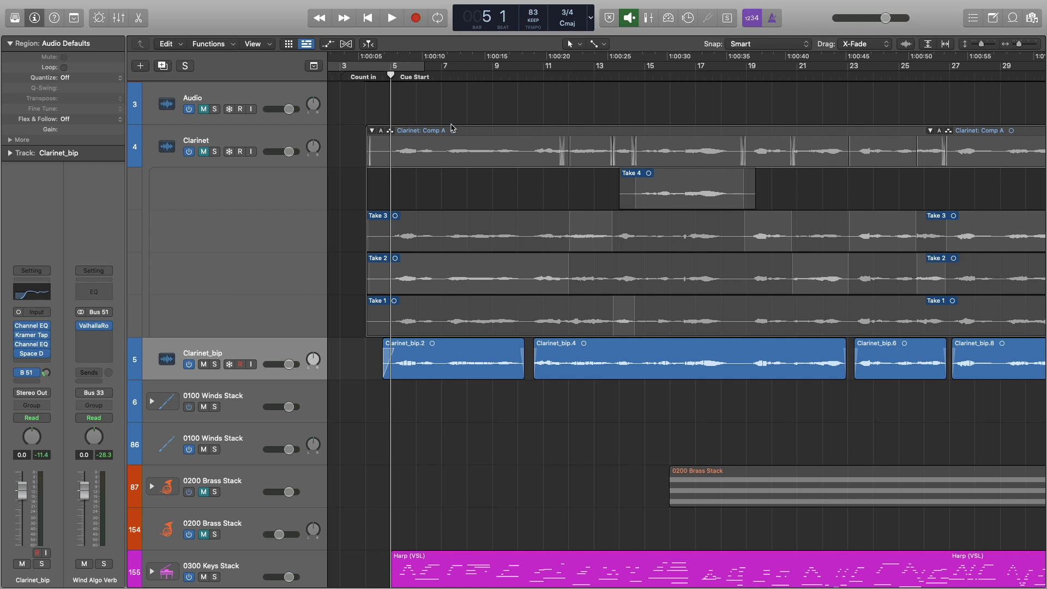
Play the full arrangement from bar 4 beat 3, showing the tracks from Clarinet_bip down to the strings.
click(378, 75)
drag(378, 75, 385, 75)
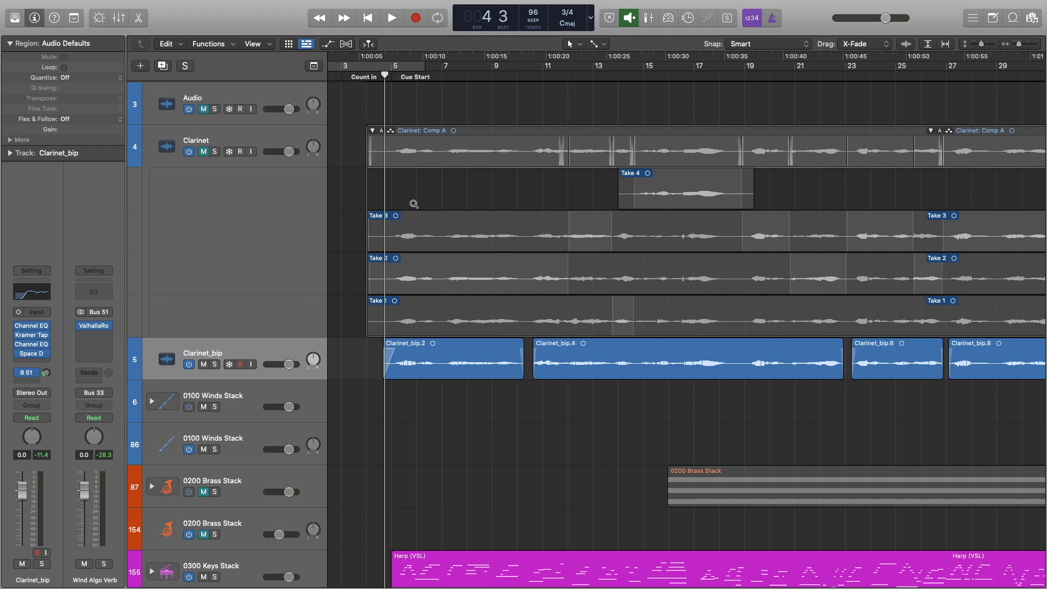
key(super+Left)
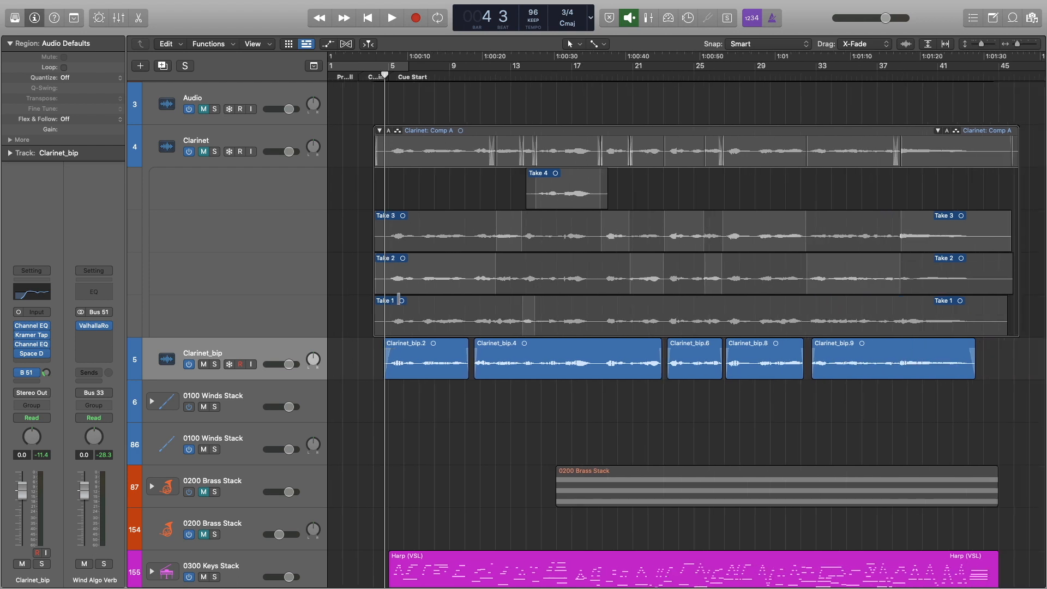
key(space)
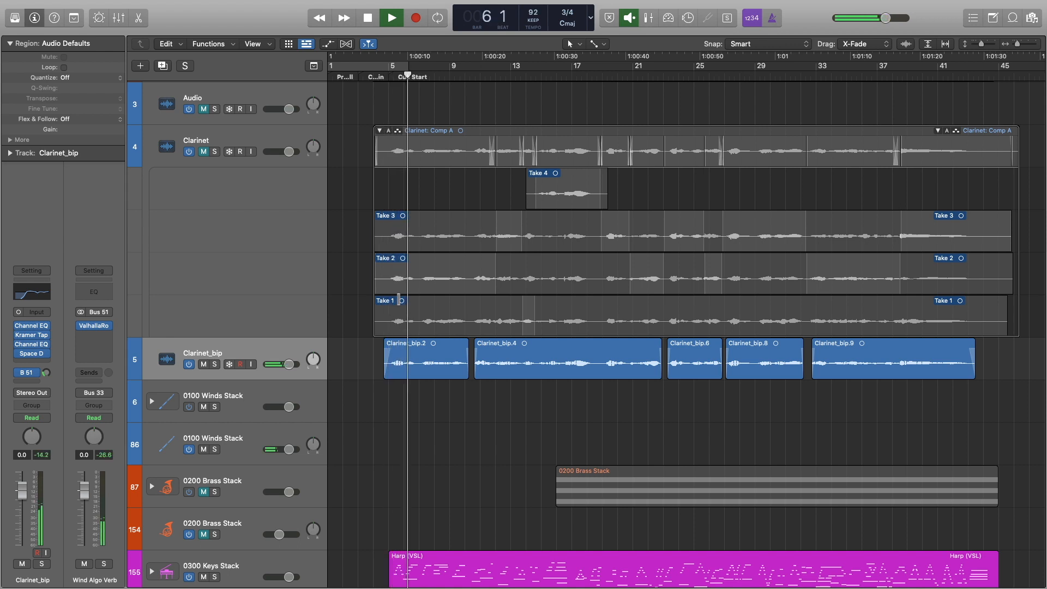
key(super+Left)
scroll(400, 300, down, 5)
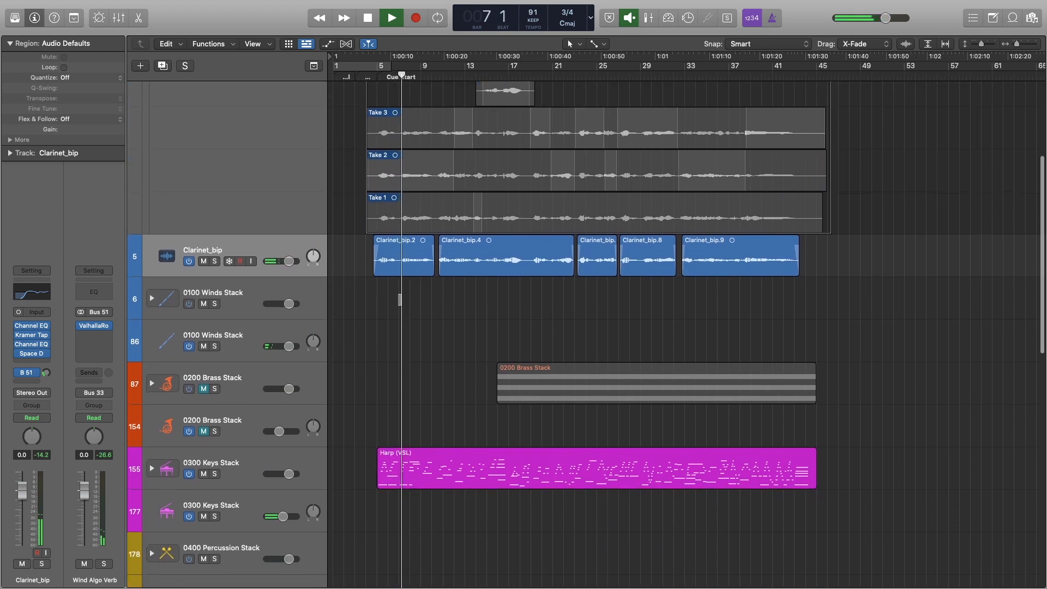
scroll(401, 304, up, 5)
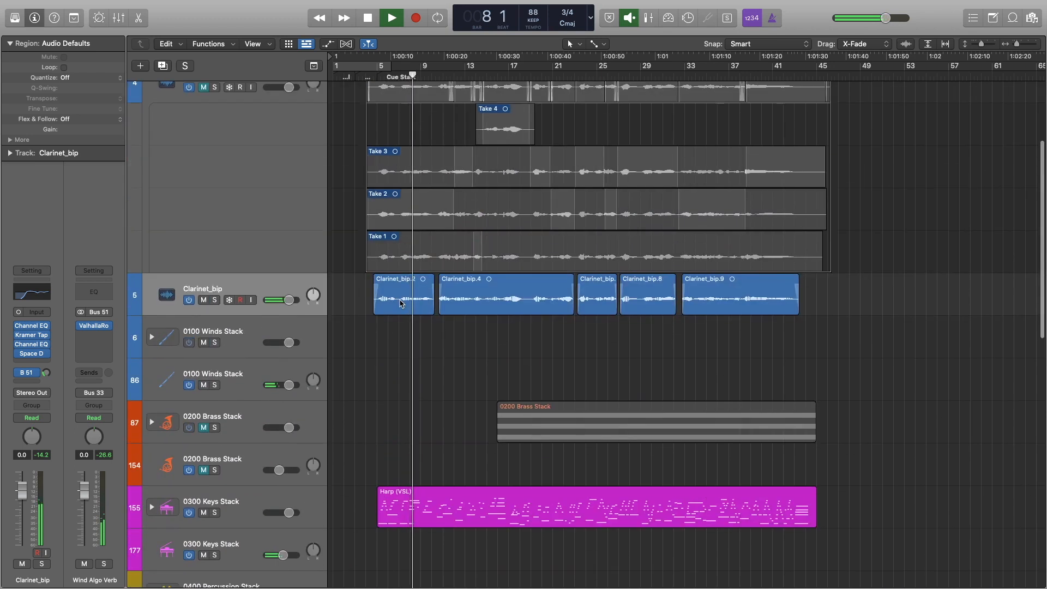
scroll(401, 304, down, 2)
scroll(401, 304, down, 10)
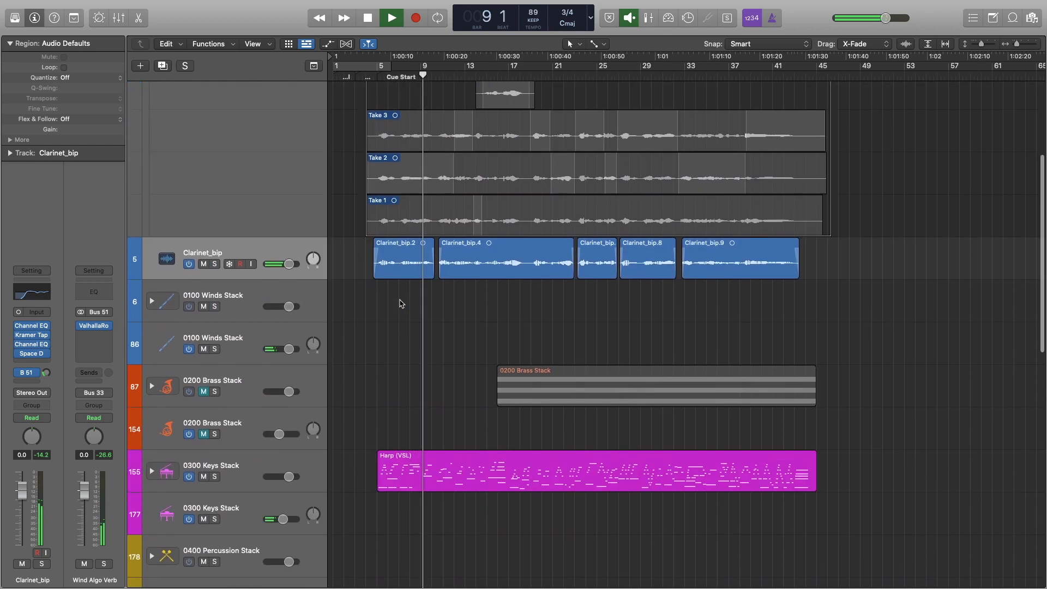
scroll(401, 304, up, 5)
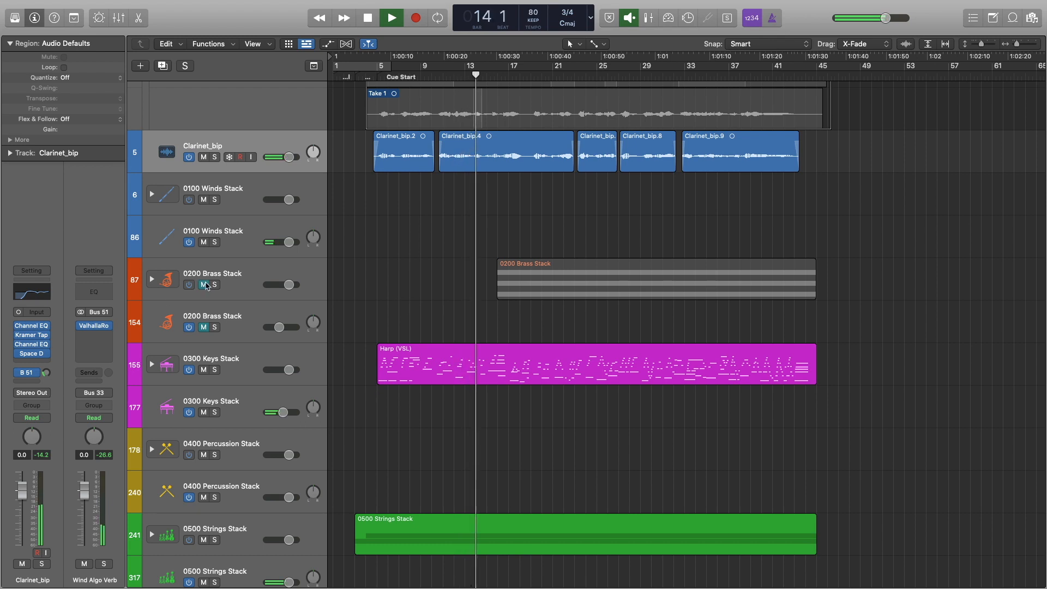
Set the Clarinet_bip volume to -3.2 dB and check the channel's Space Designer reverb settings during playback.
click(293, 159)
drag(289, 157, 284, 157)
click(32, 354)
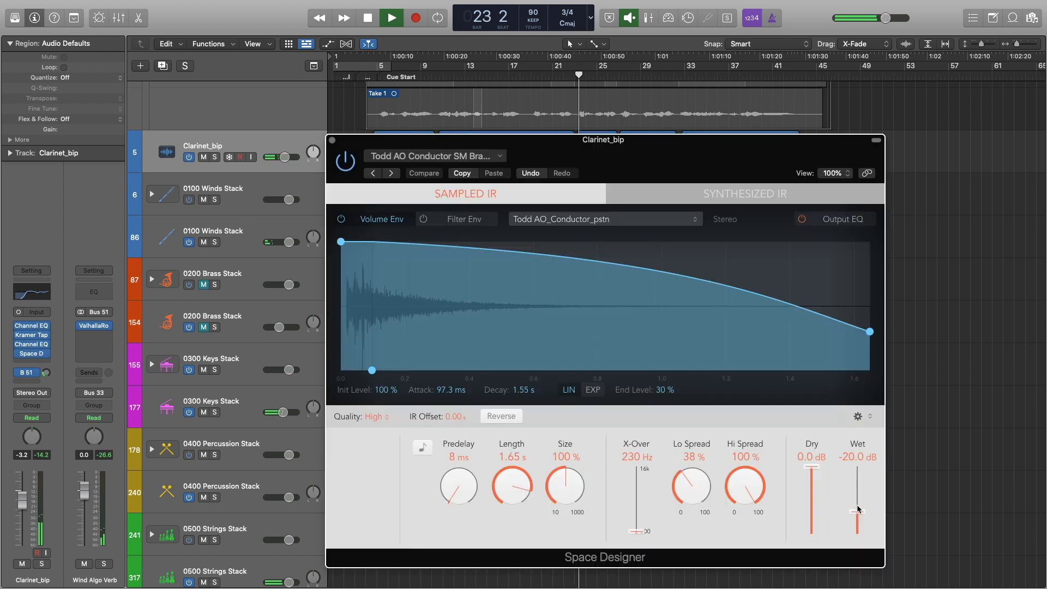
click(332, 140)
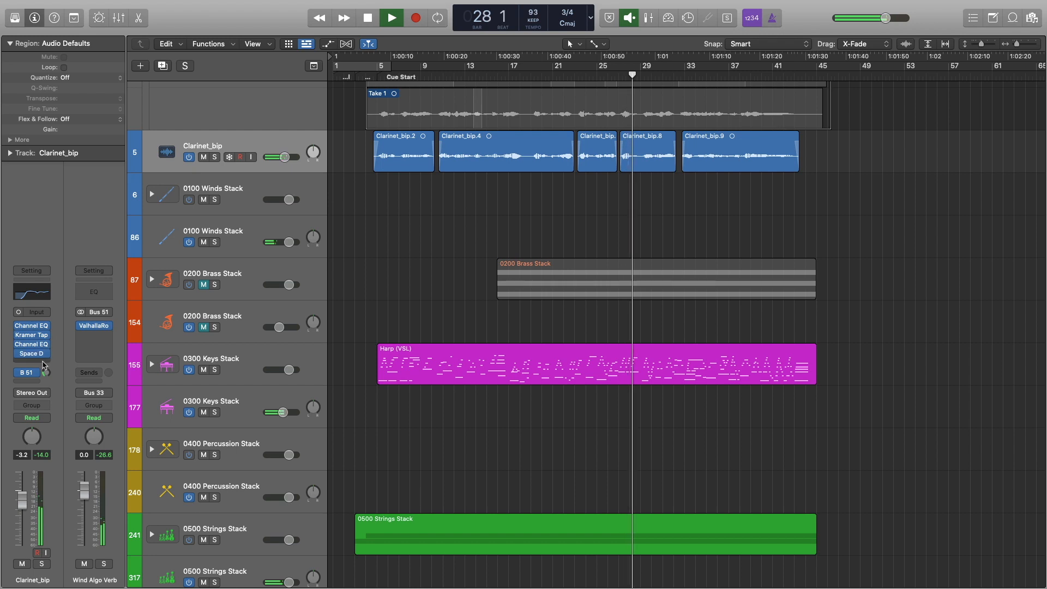
Insert iZotope RX 7 De-click on Clarinet_bip between the first Channel EQ and Kramer Tape.
click(42, 334)
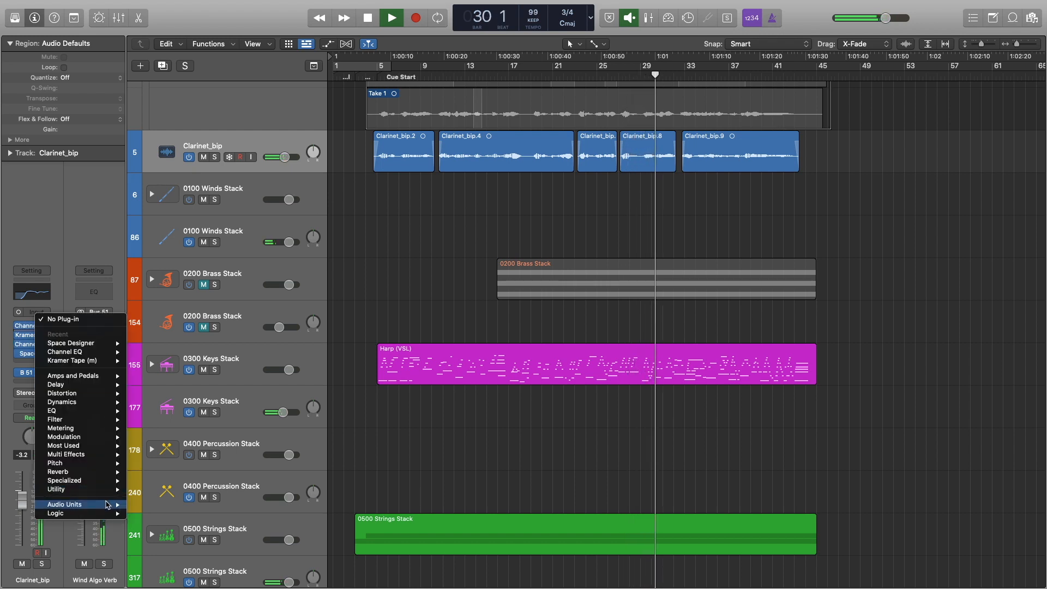
mouse_move(108, 504)
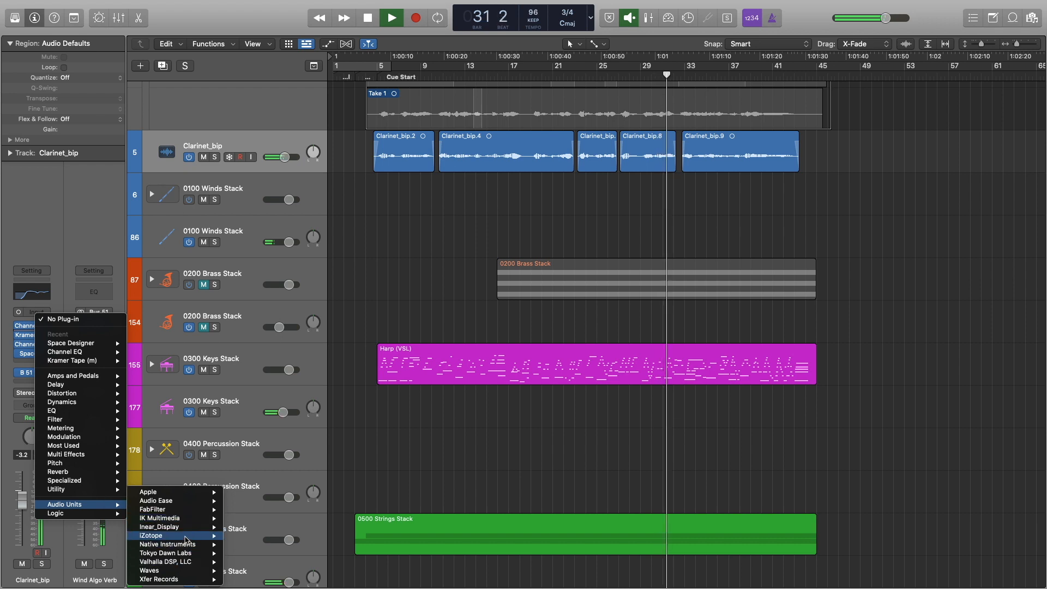
mouse_move(175, 536)
mouse_move(317, 493)
click(351, 492)
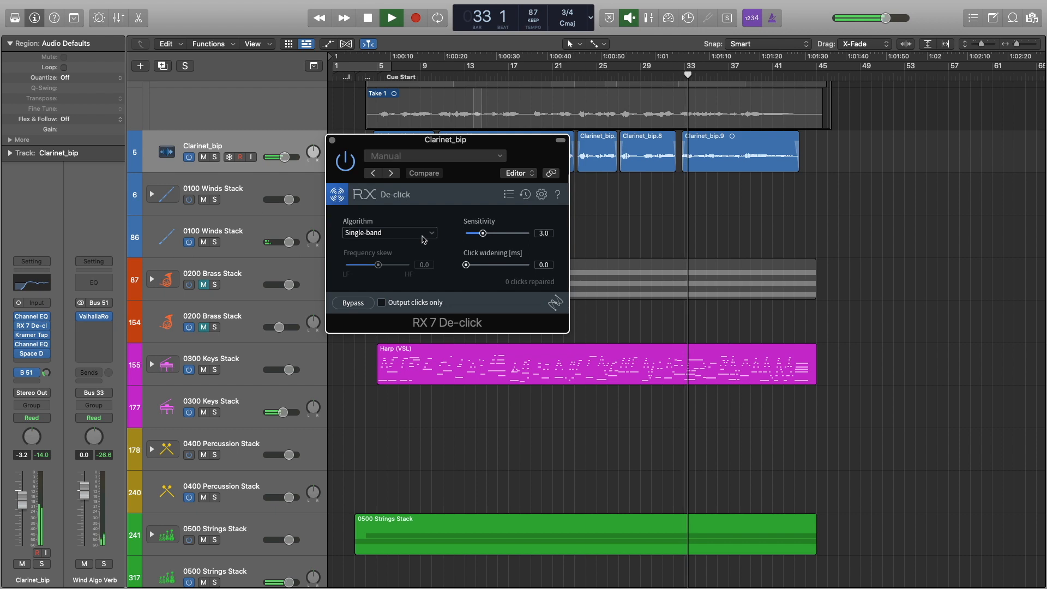
click(332, 140)
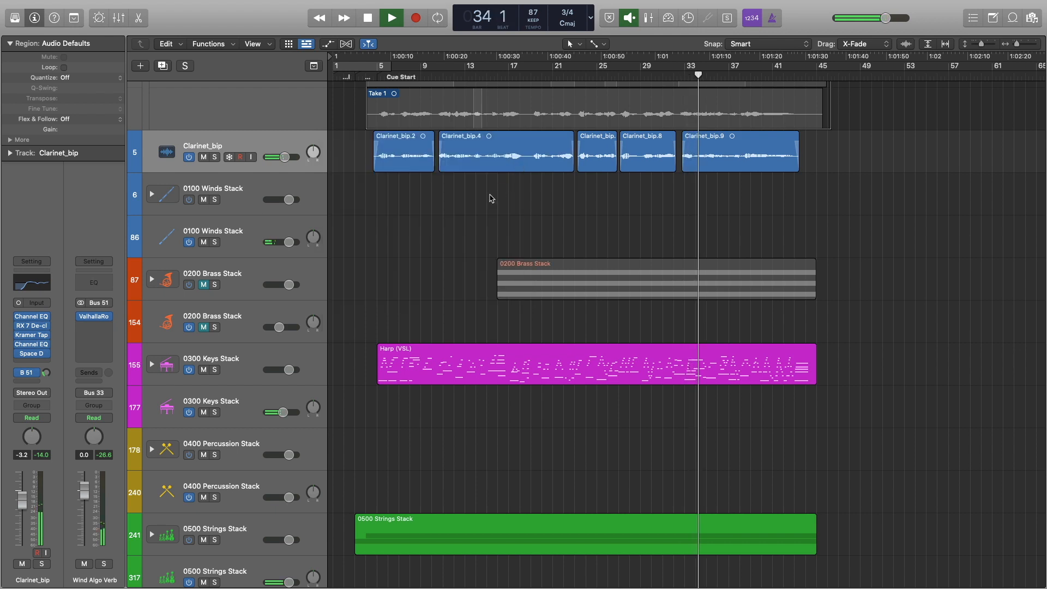
Stop playback, review the RX 7 De-click settings and close the plug-in.
key(space)
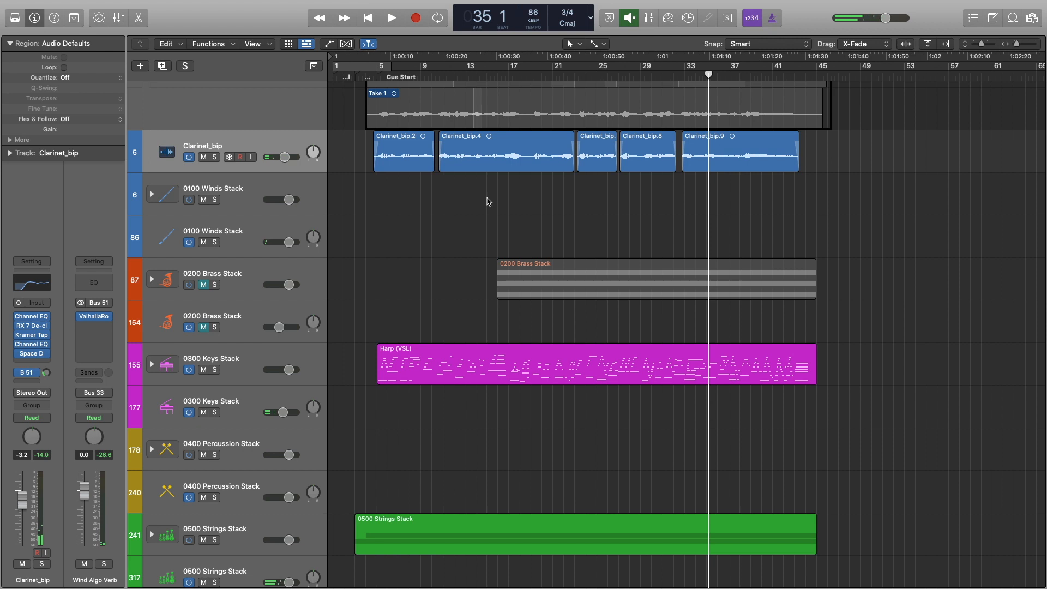
click(34, 327)
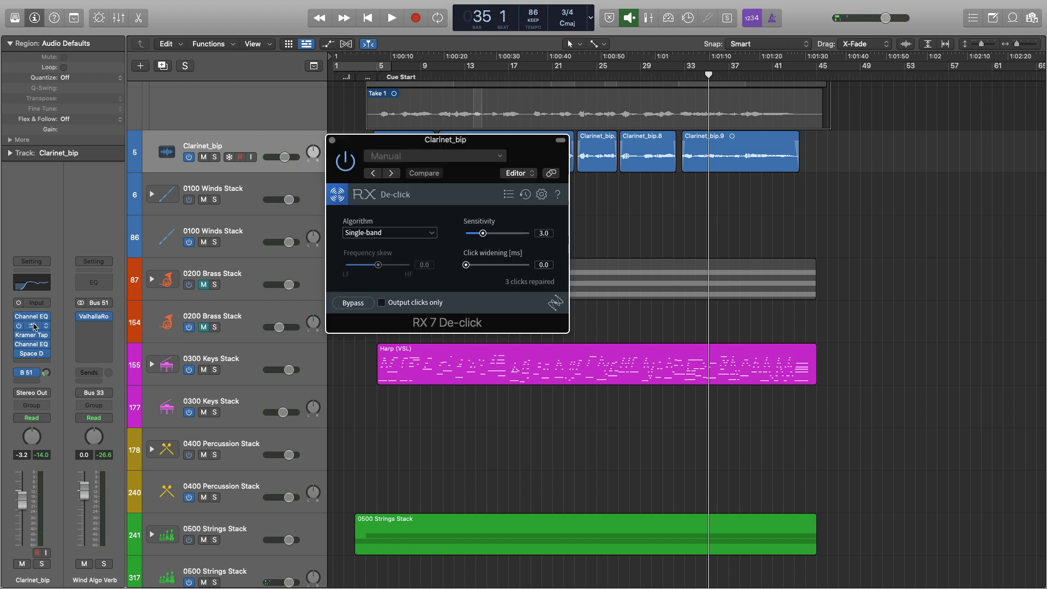
click(332, 140)
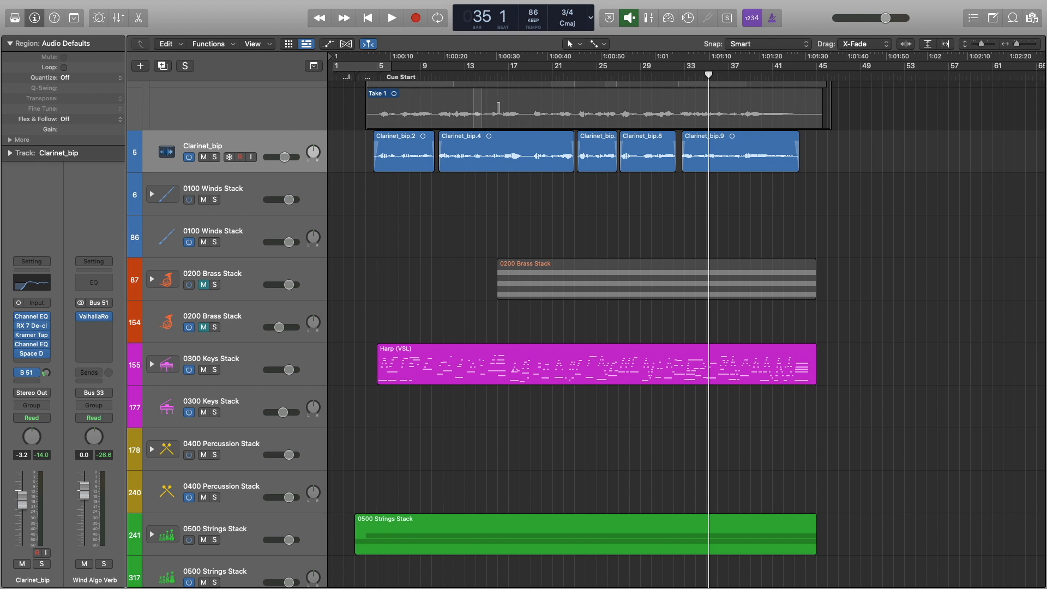
Play the arrangement from bar 29 through the end of the last clarinet region, and stop playback.
click(494, 77)
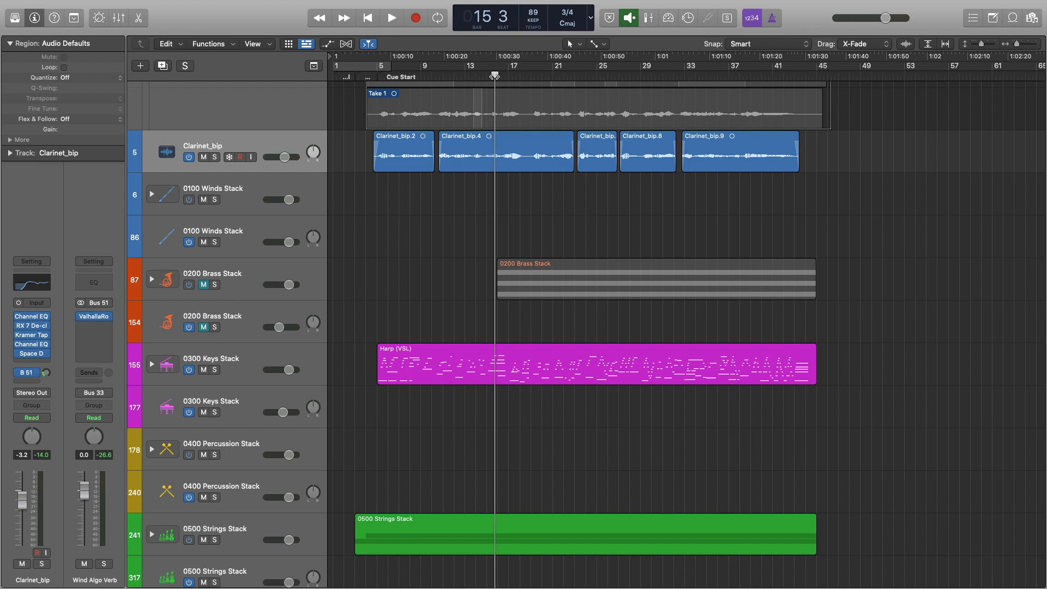
scroll(511, 157, up, 3)
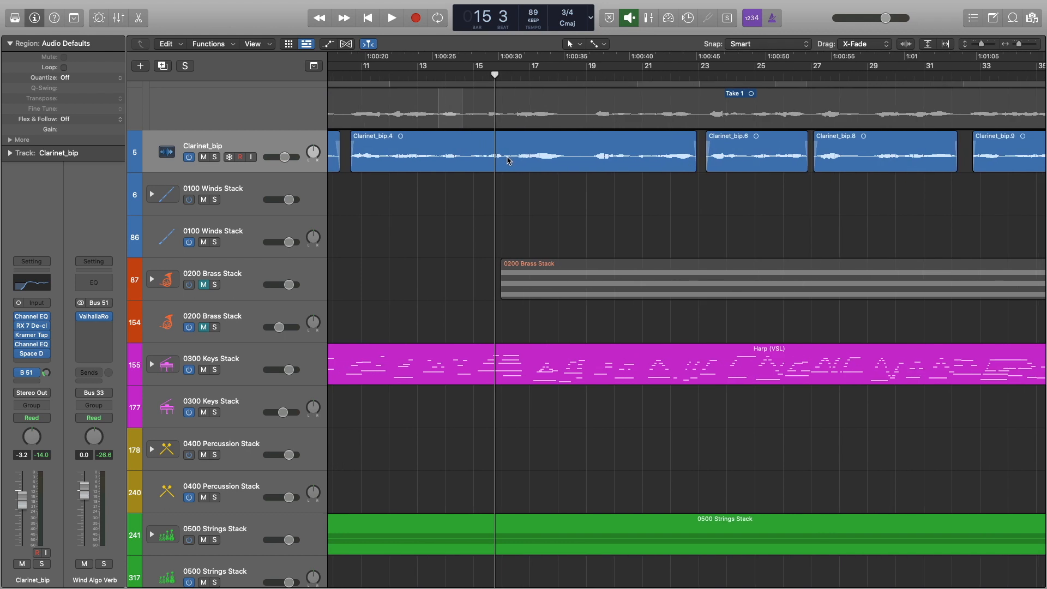
scroll(507, 160, down, 3)
click(677, 75)
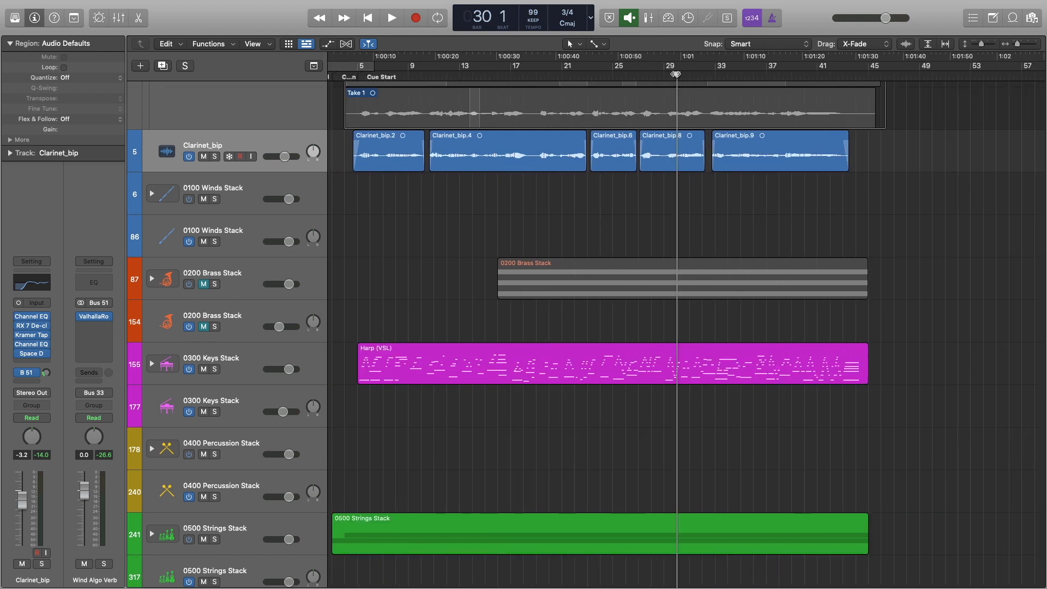
click(666, 75)
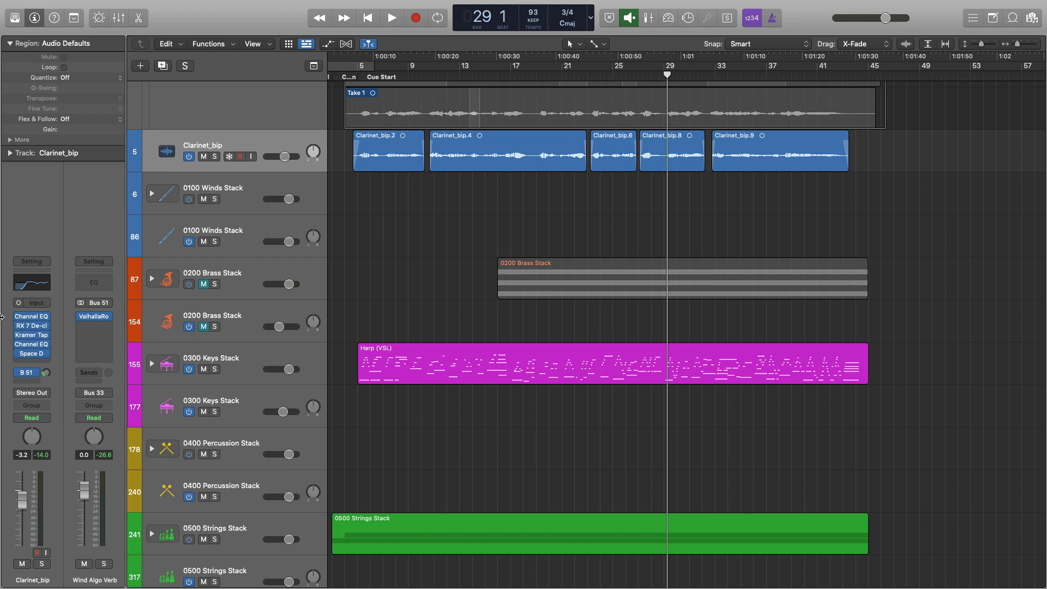
key(space)
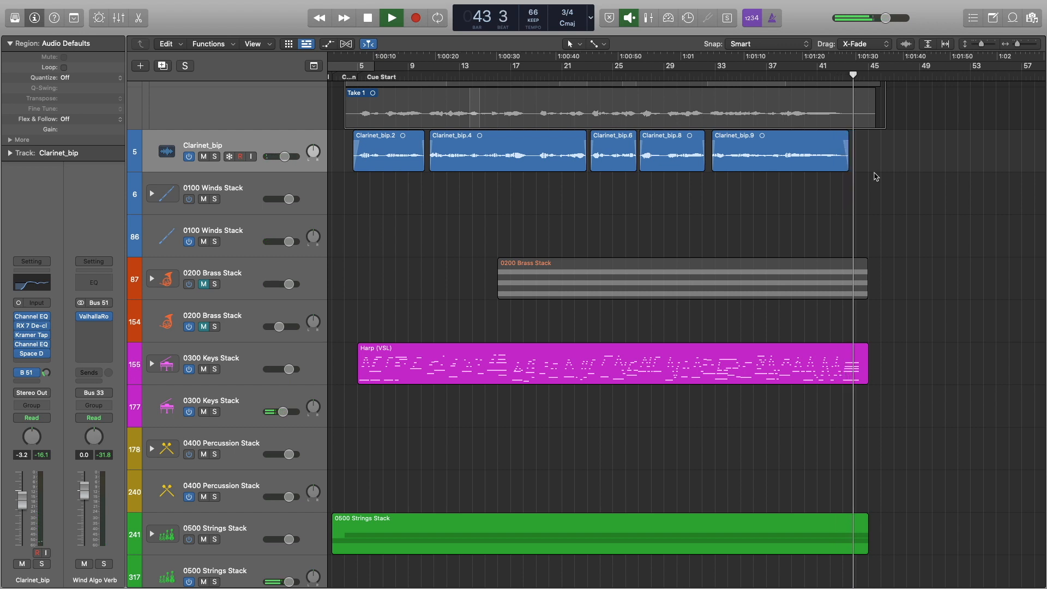
key(space)
Play the arrangement from about bar 7, inspect the second Channel EQ on Clarinet_bip and stop playback.
click(384, 77)
key(space)
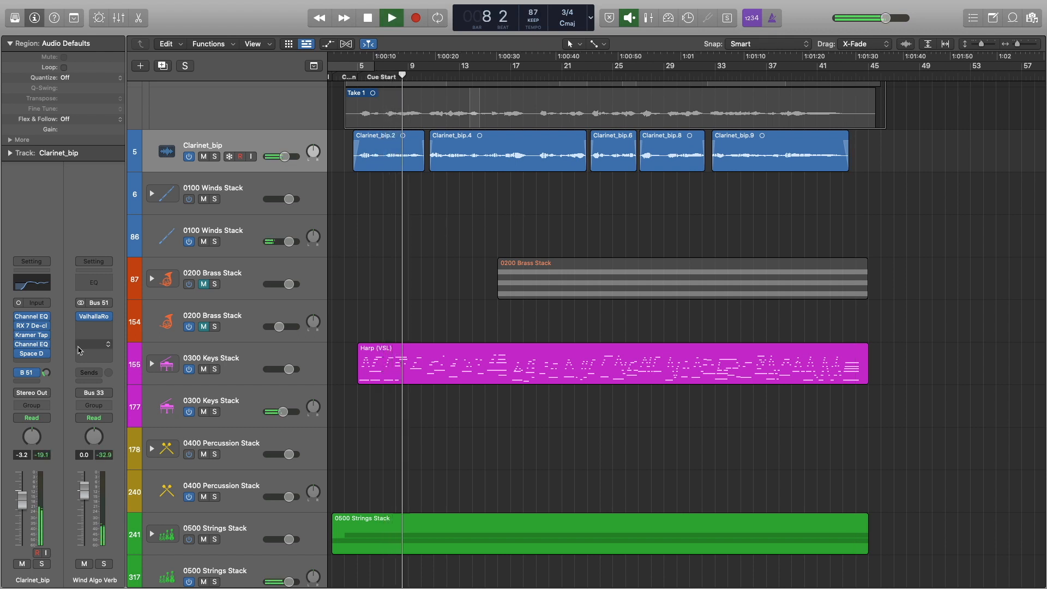
click(32, 344)
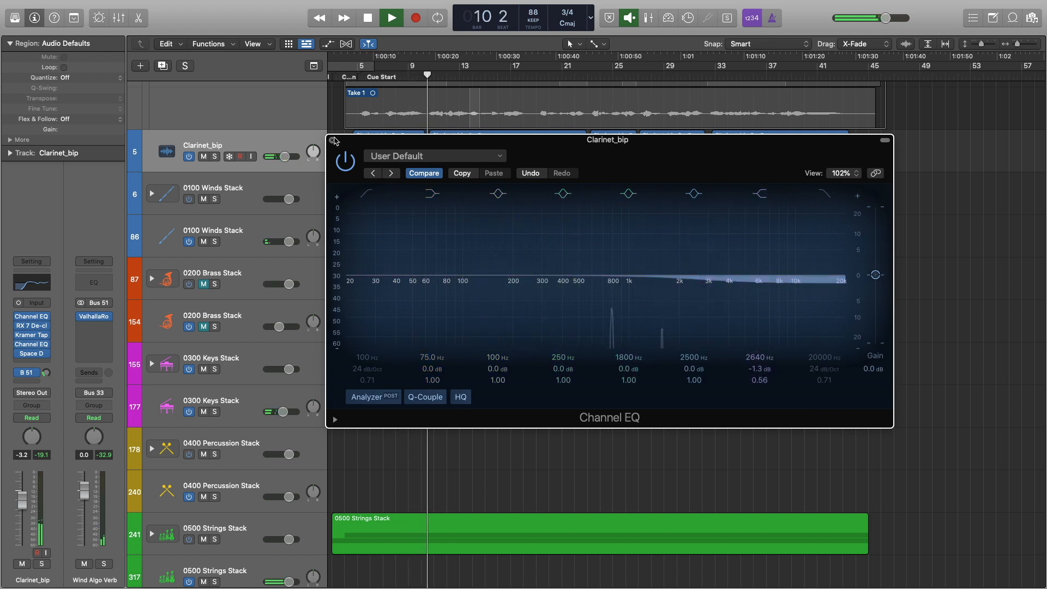
click(333, 141)
key(space)
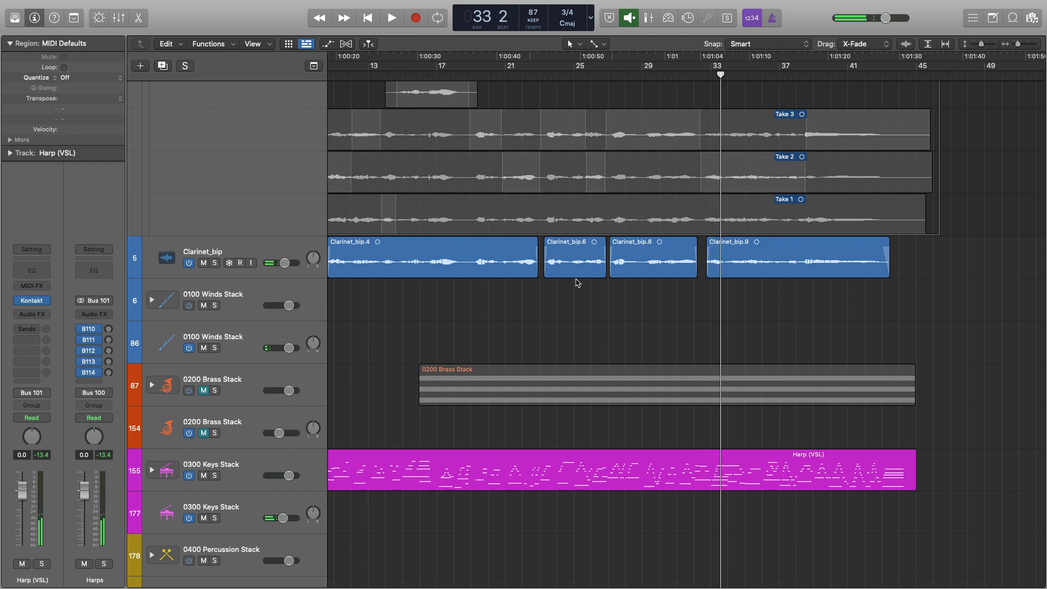
Return the playhead to bar 5 beat 2 and examine the clarinet comp, takes and bounced regions up to about bar 28.
scroll(582, 256, left, 5)
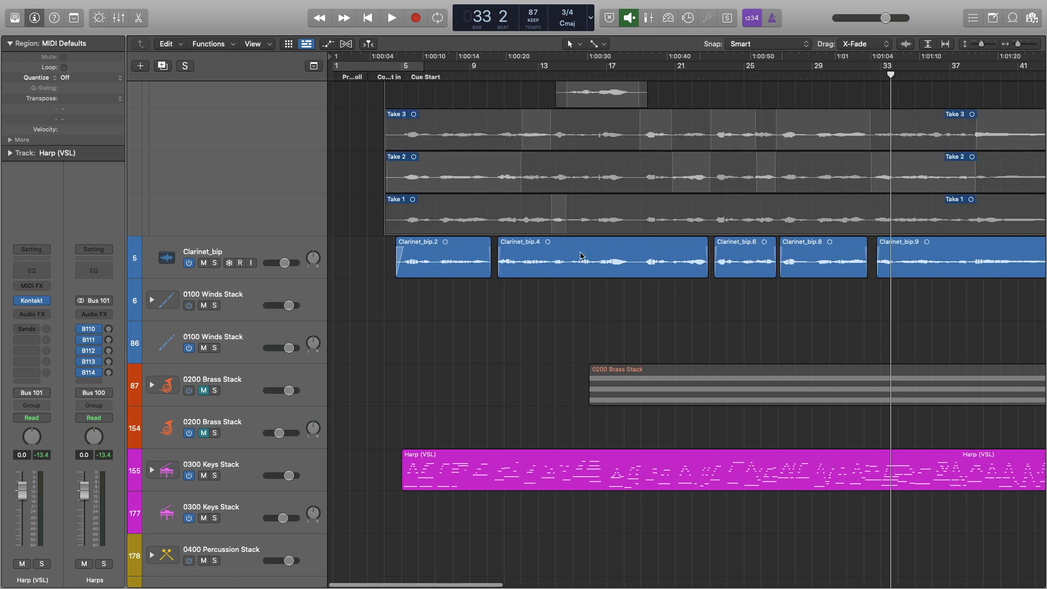
click(408, 76)
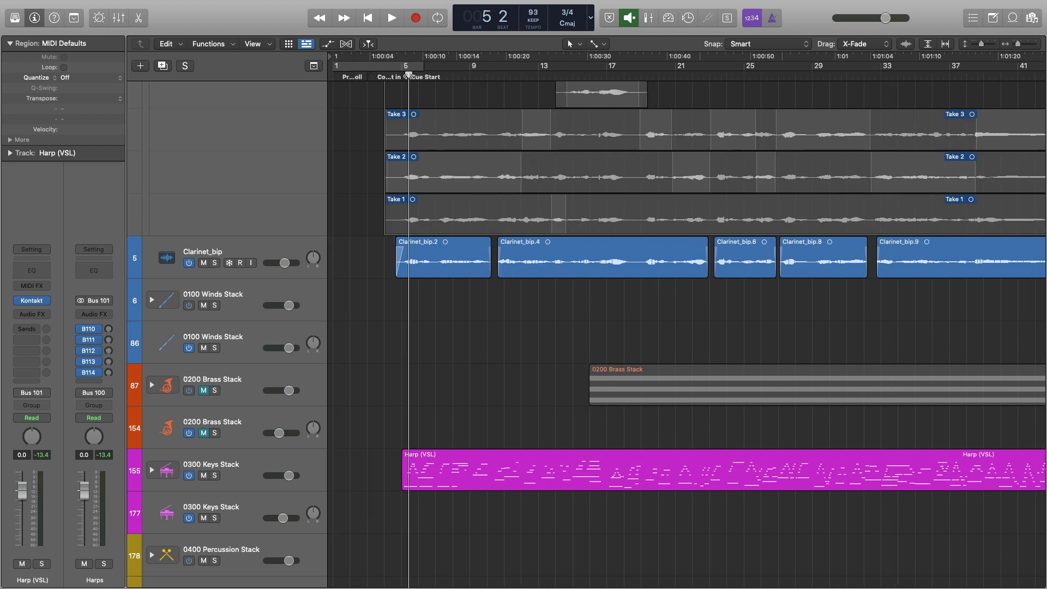
key(super+Left)
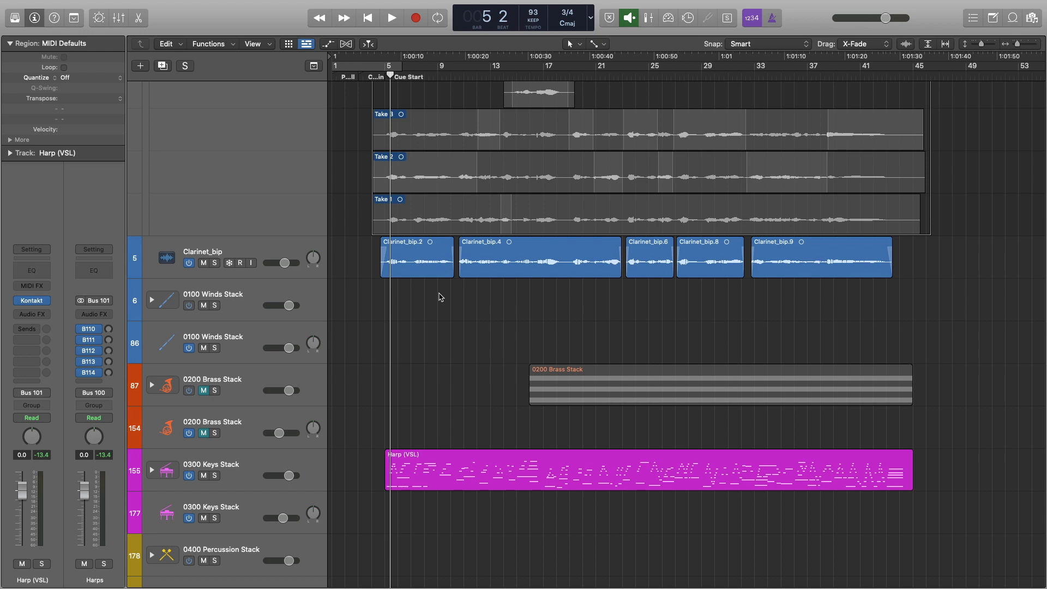
scroll(440, 297, up, 8)
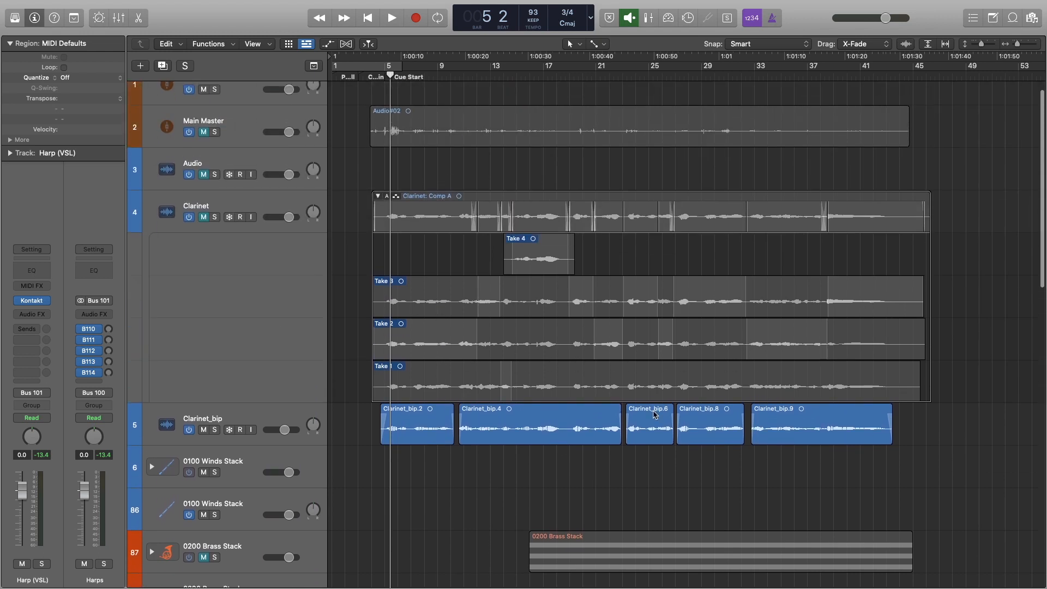
key(super+Right)
key(super+Right)
key(super+Right)
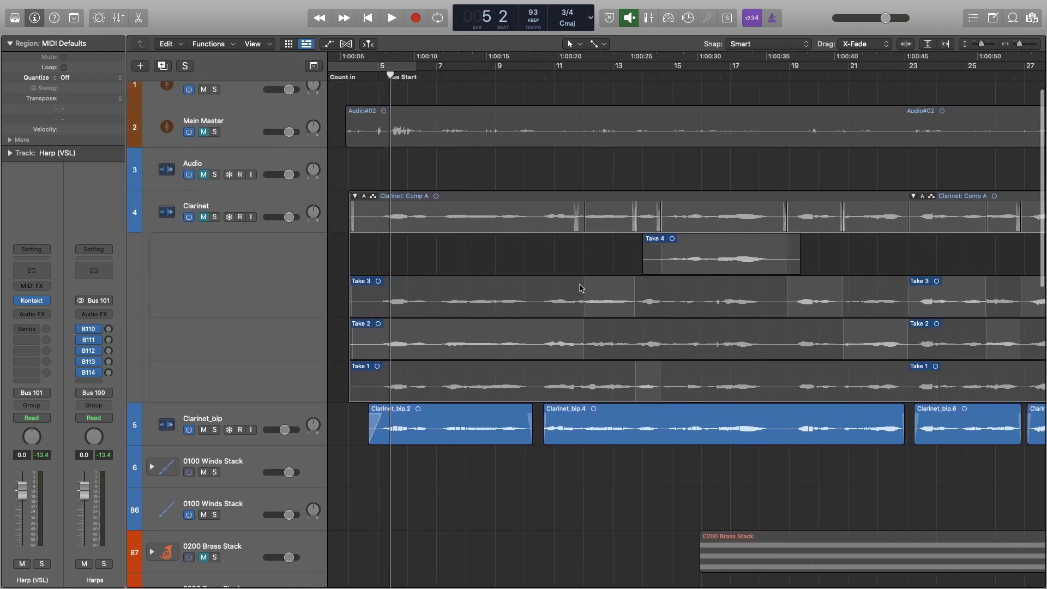
scroll(657, 303, right, 6)
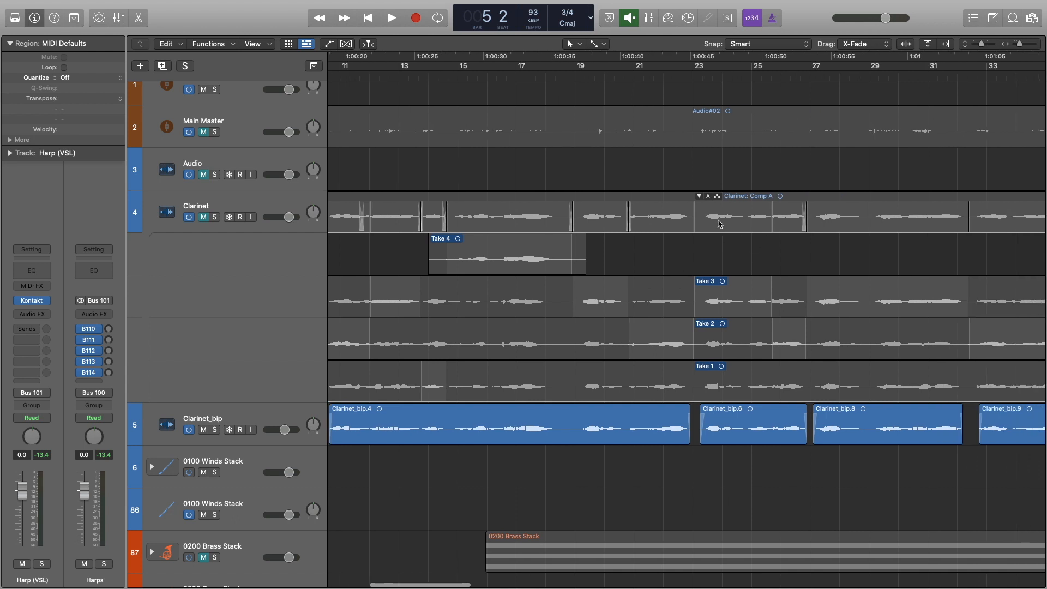
key(super+Right)
key(super+Right)
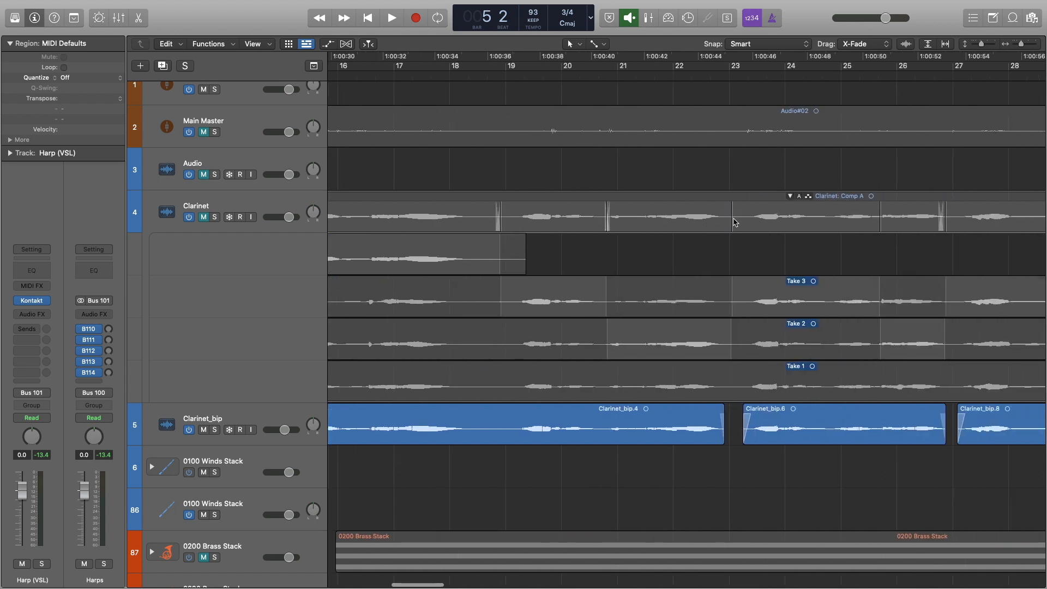
Examine the clarinet comp, takes and bounced regions through the end of the last region and back to the cue start.
scroll(835, 239, right, 10)
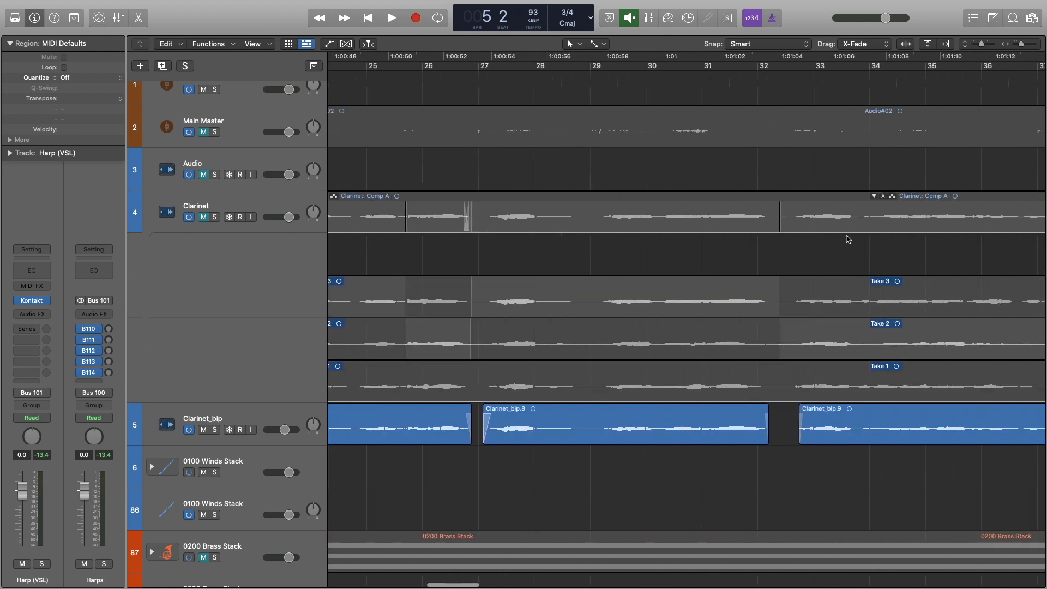
key(super+Left)
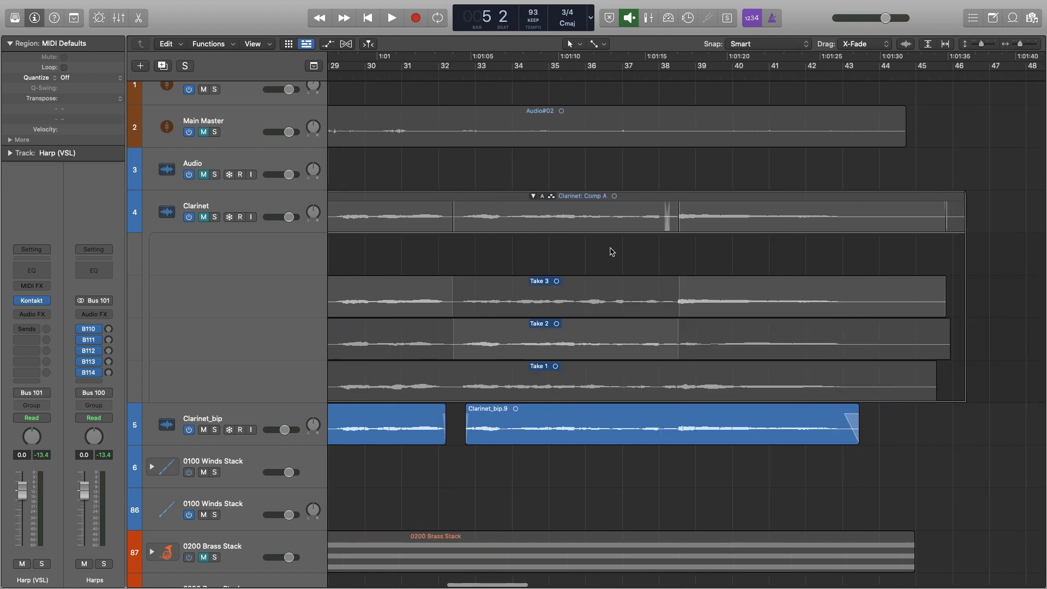
scroll(612, 252, left, 10)
key(super+Left)
scroll(611, 252, left, 6)
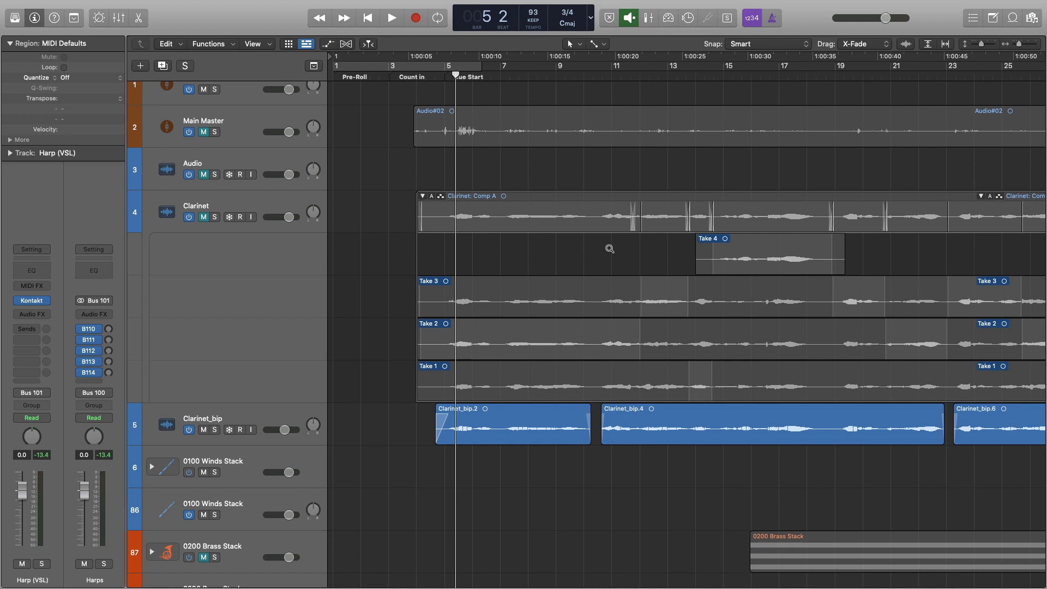
key(super+Left)
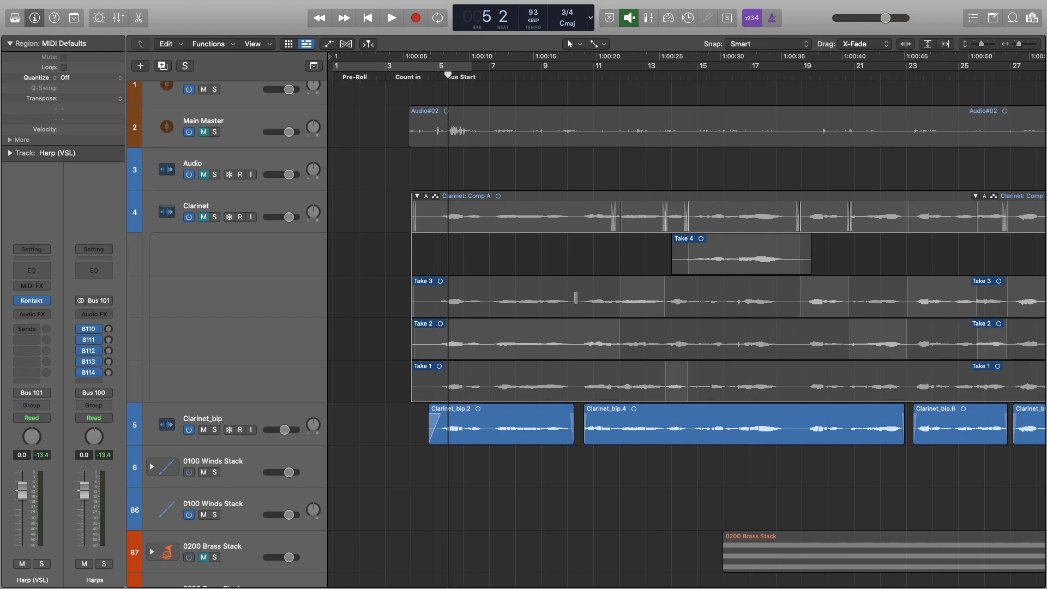
key(super+Left)
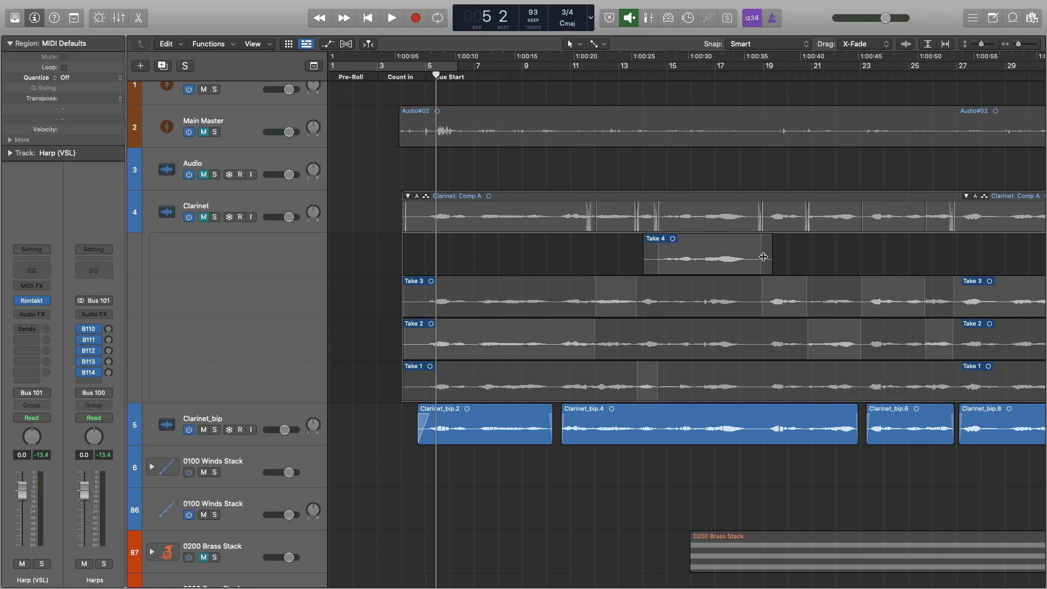
scroll(784, 262, right, 15)
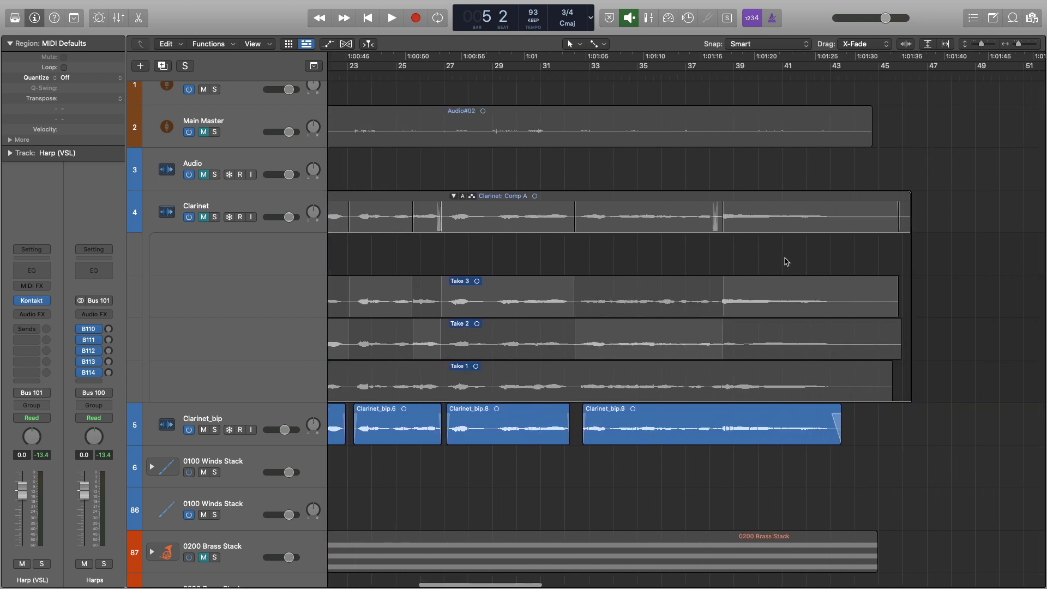
scroll(787, 262, left, 13)
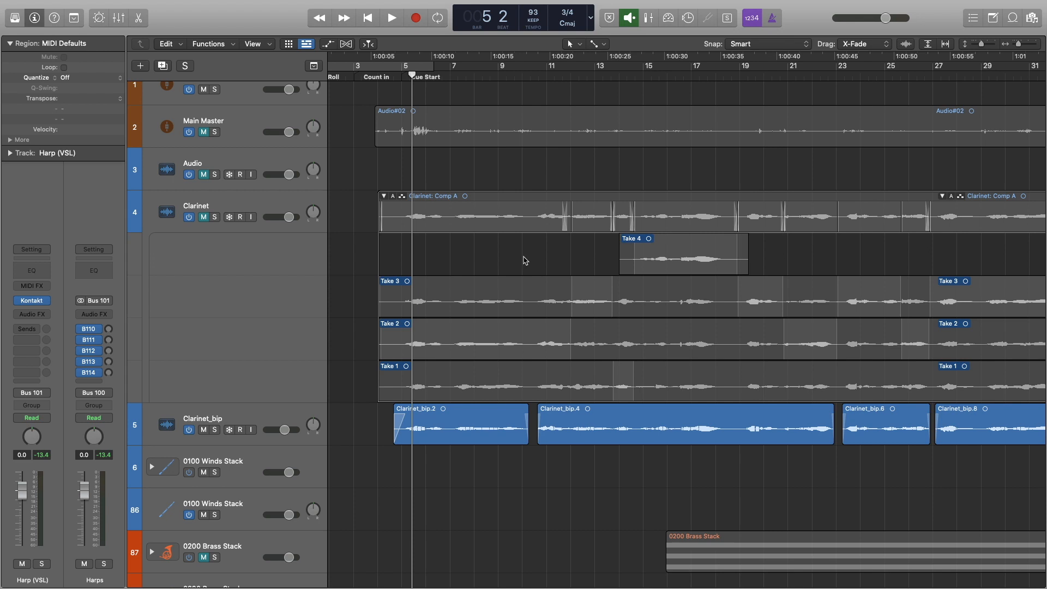
ctrl+alt+click(525, 261)
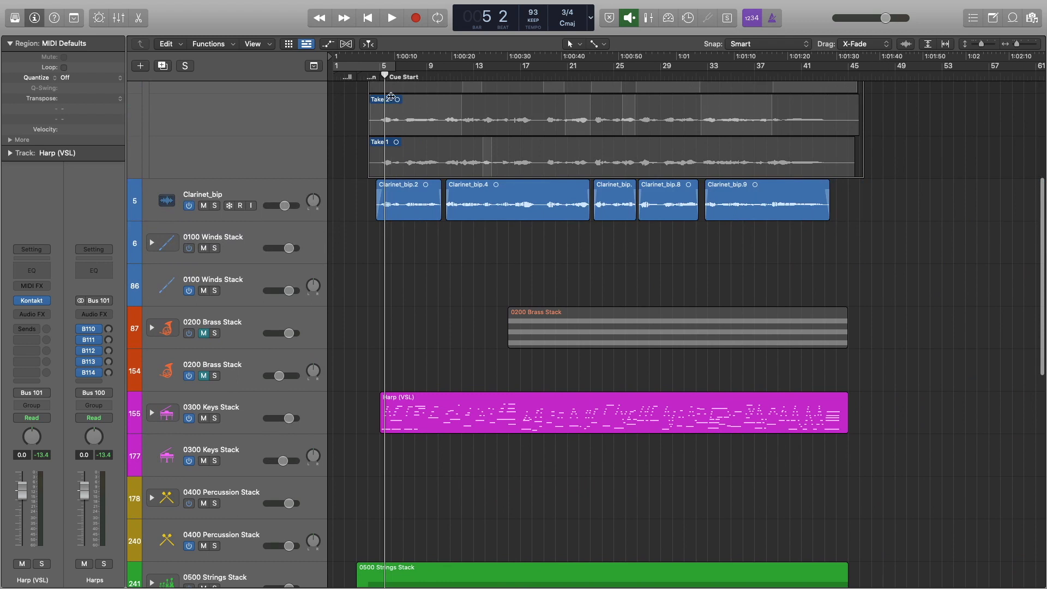
Place the playhead at bar 3 and play the full arrangement through to about bar 45.
click(369, 77)
key(super+Right)
key(super+Right)
click(561, 401)
scroll(560, 401, down, 2)
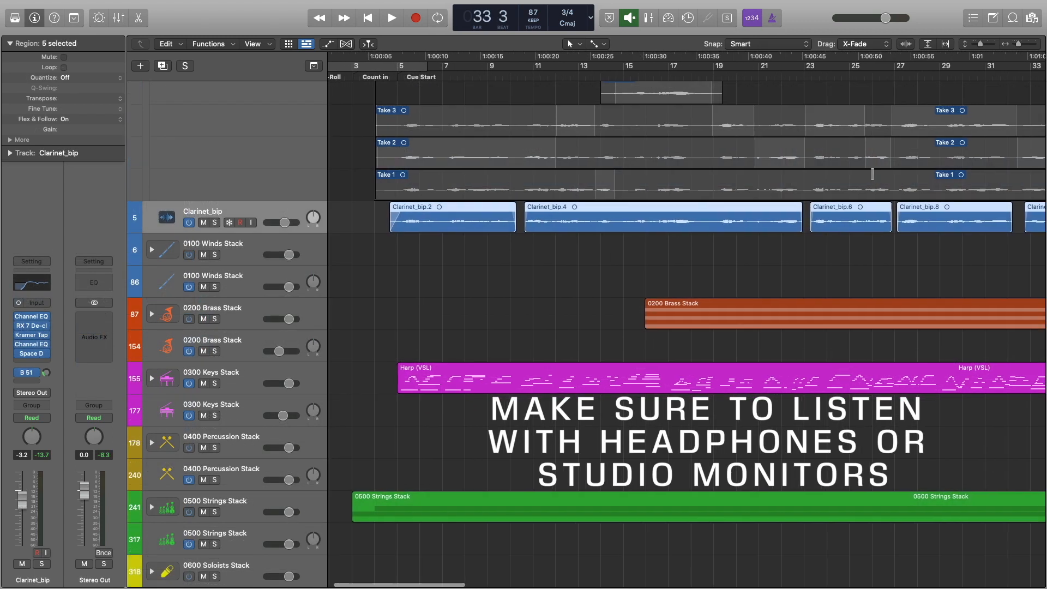
click(352, 75)
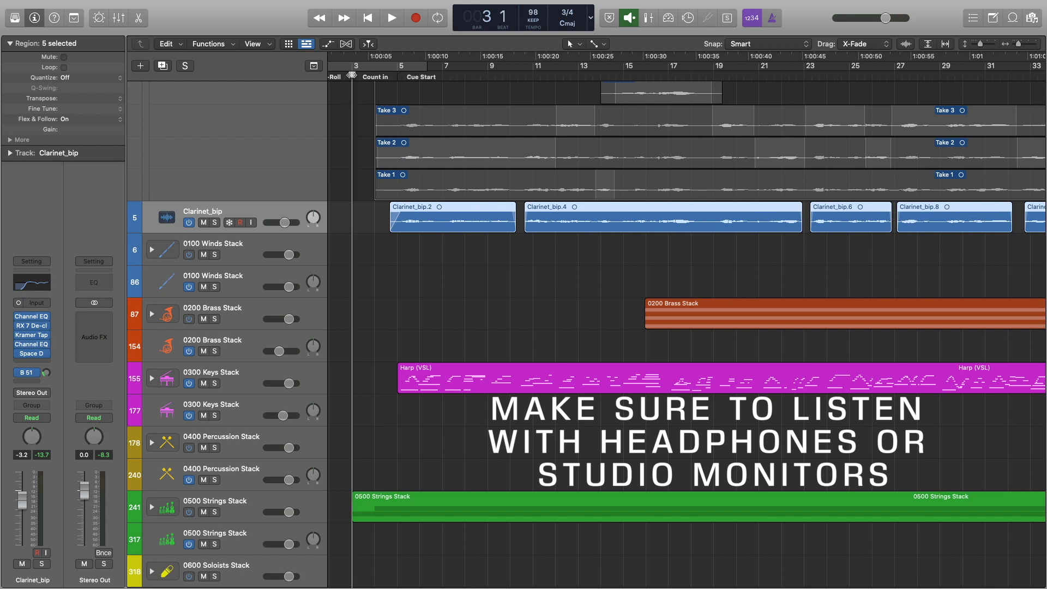
key(space)
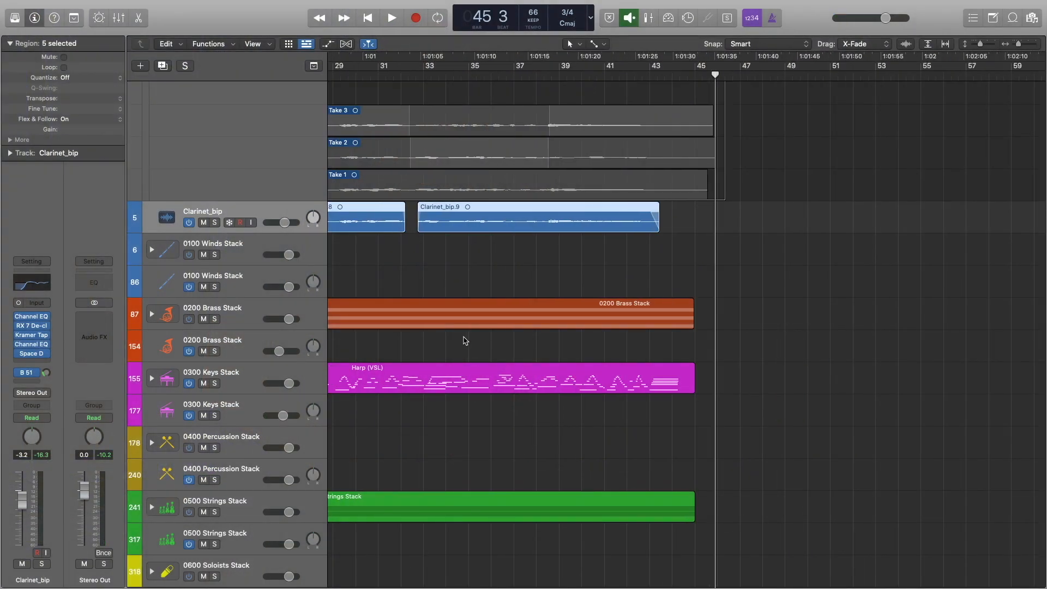
Move the playhead to bar 8, review the first Channel EQ on Clarinet_bip and close it.
scroll(510, 91, left, 15)
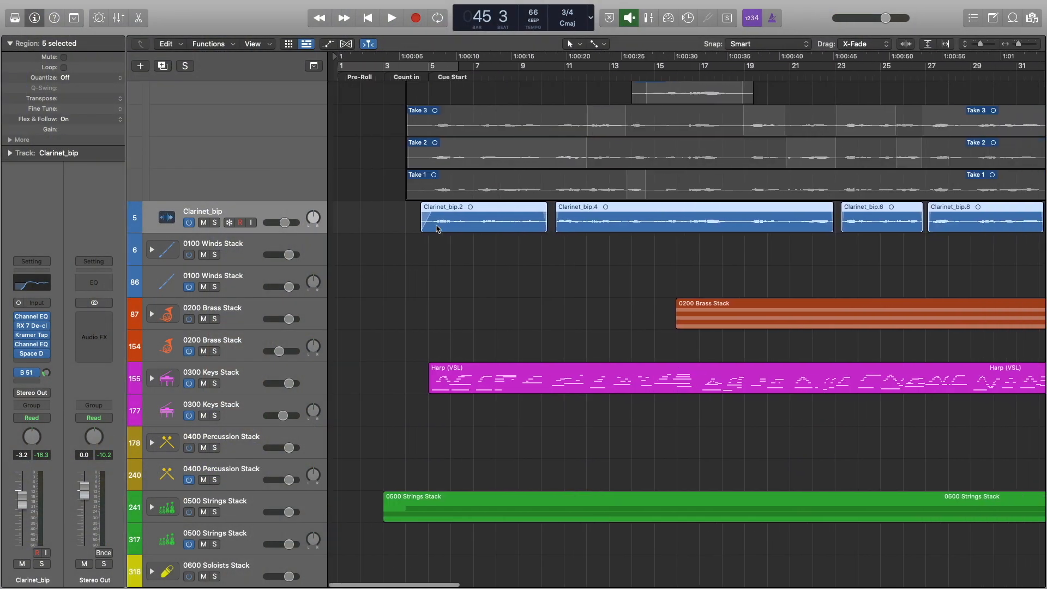
click(491, 77)
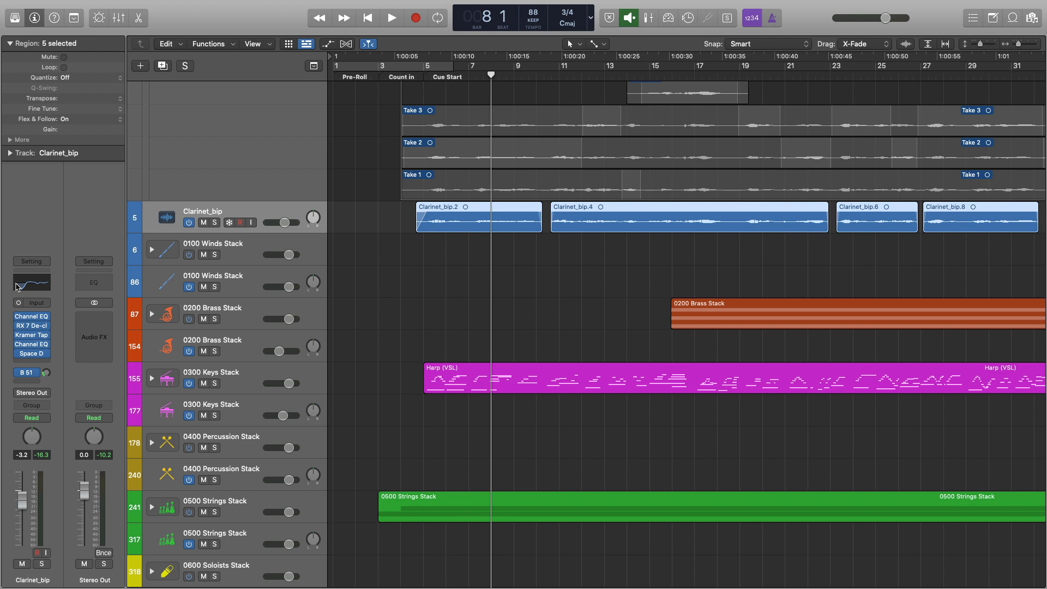
click(40, 284)
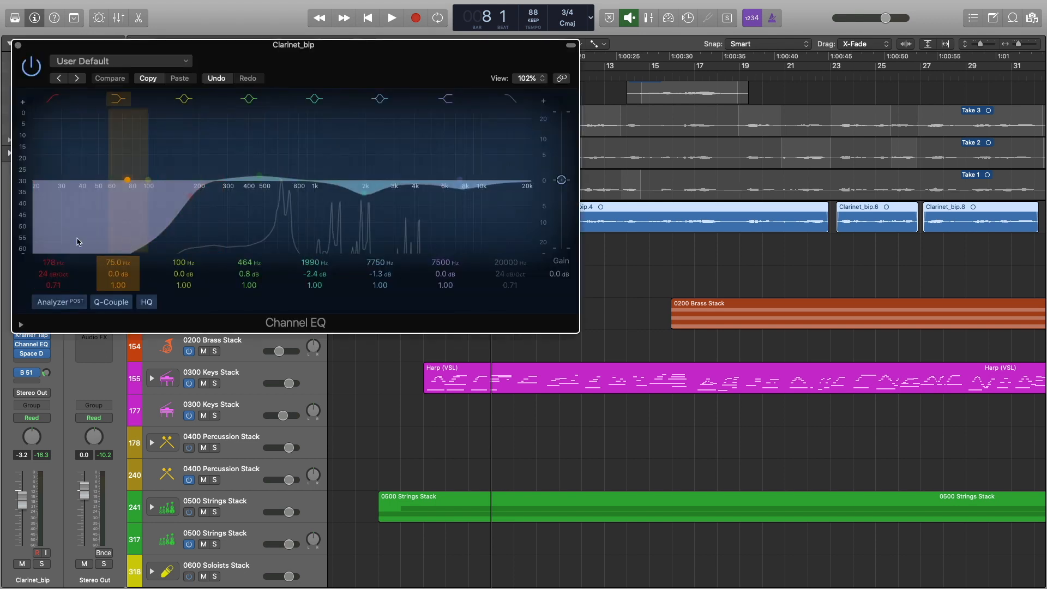
click(19, 46)
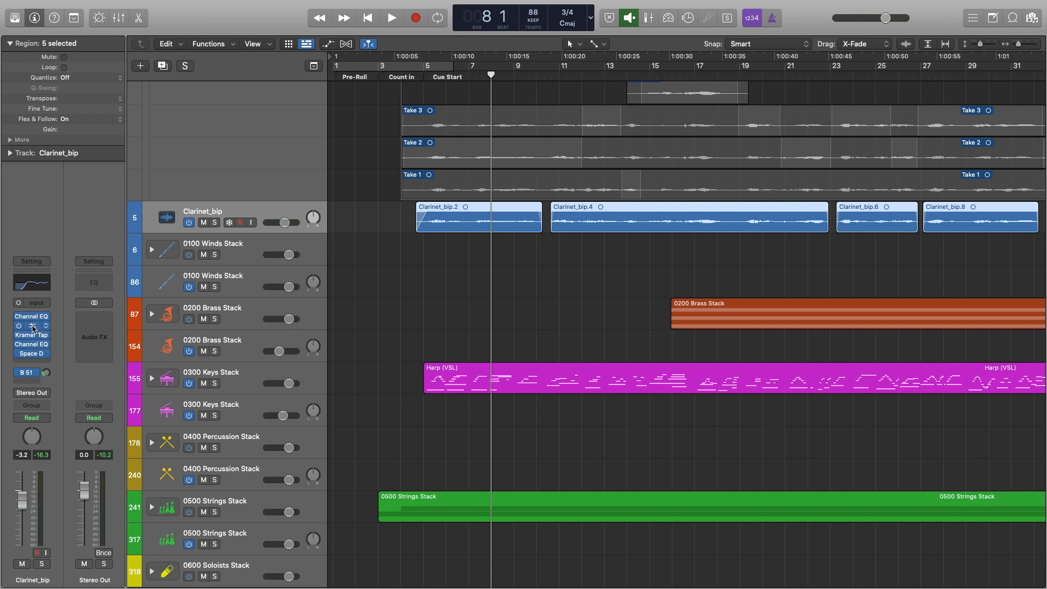
Review the Kramer Tape settings and the second Channel EQ on Clarinet_bip, closing each plug-in.
click(34, 338)
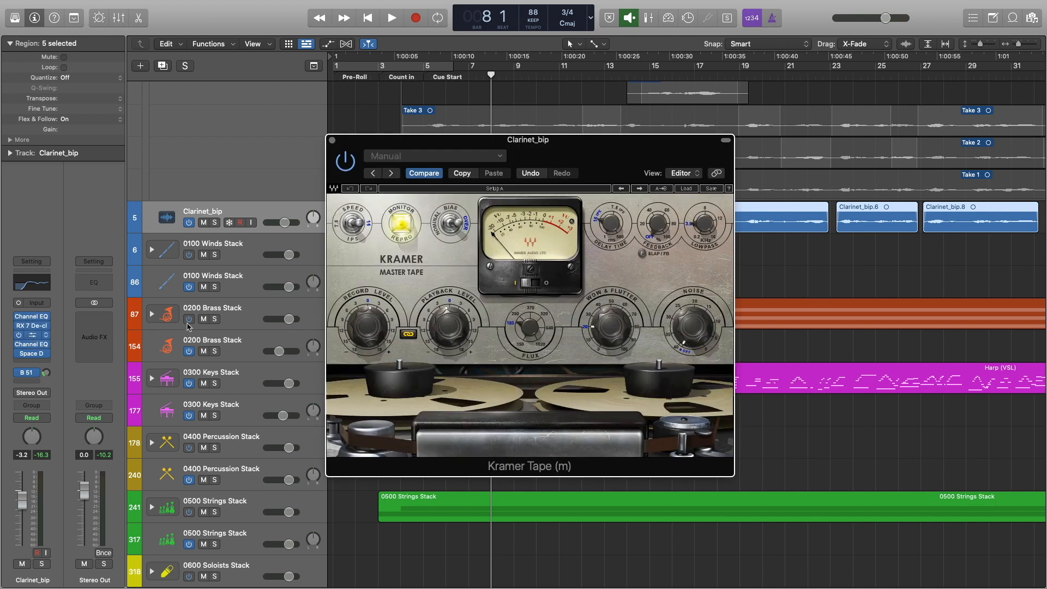
click(332, 141)
click(32, 344)
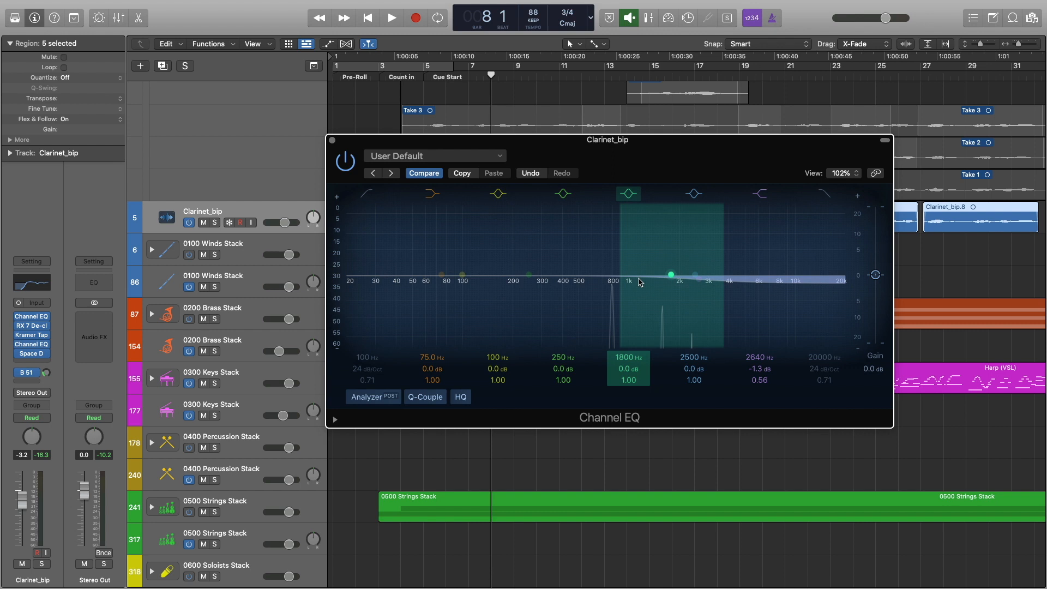
click(332, 141)
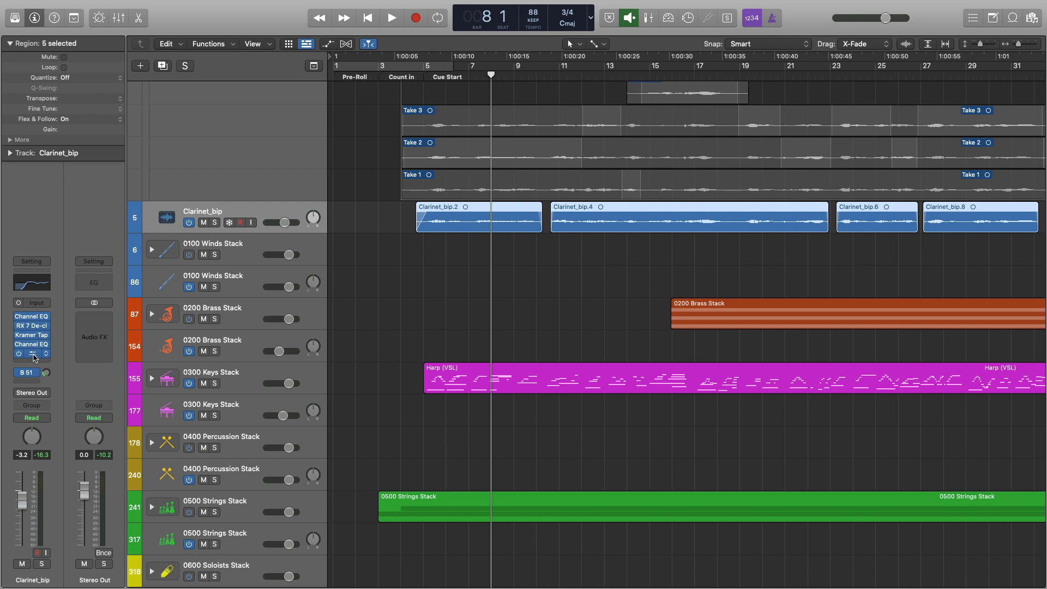
Review the Space Designer reverb on Clarinet_bip, close it and check the routing of its Bus 51 send.
click(33, 354)
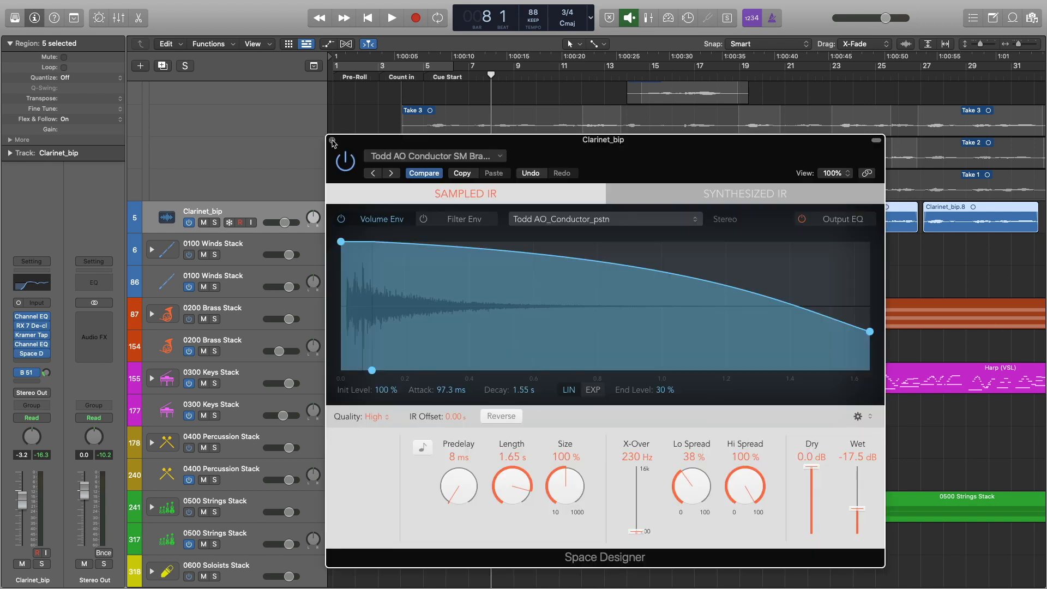
click(332, 141)
click(26, 372)
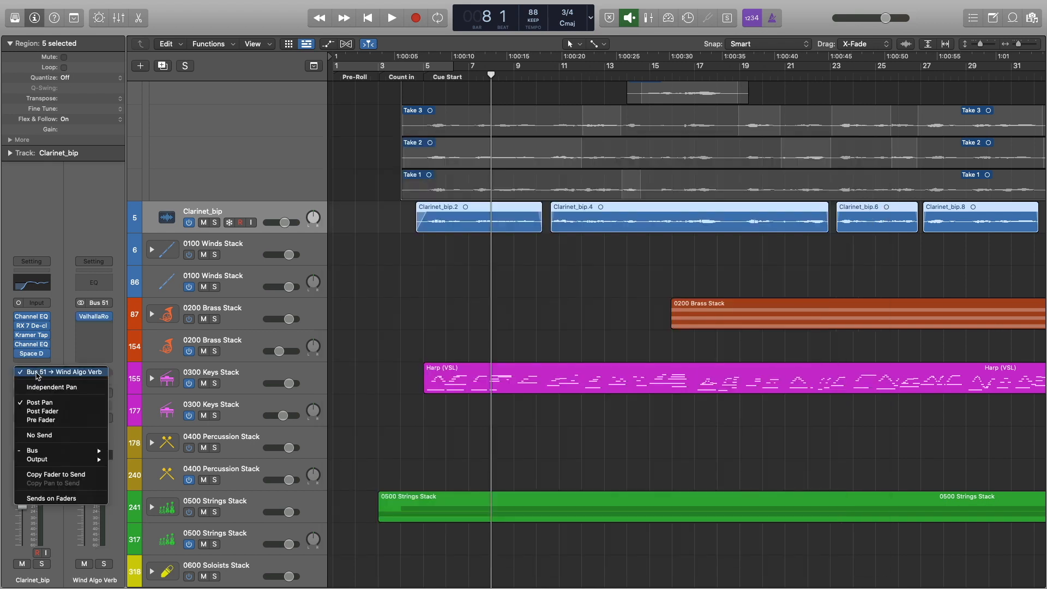
click(410, 293)
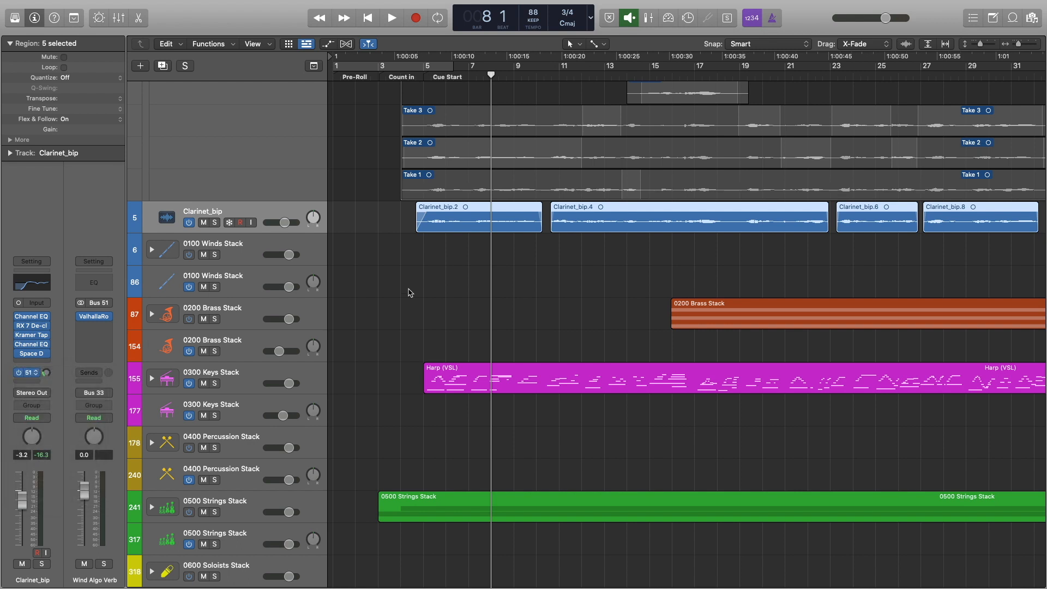
scroll(409, 293, down, 2)
scroll(409, 293, right, 5)
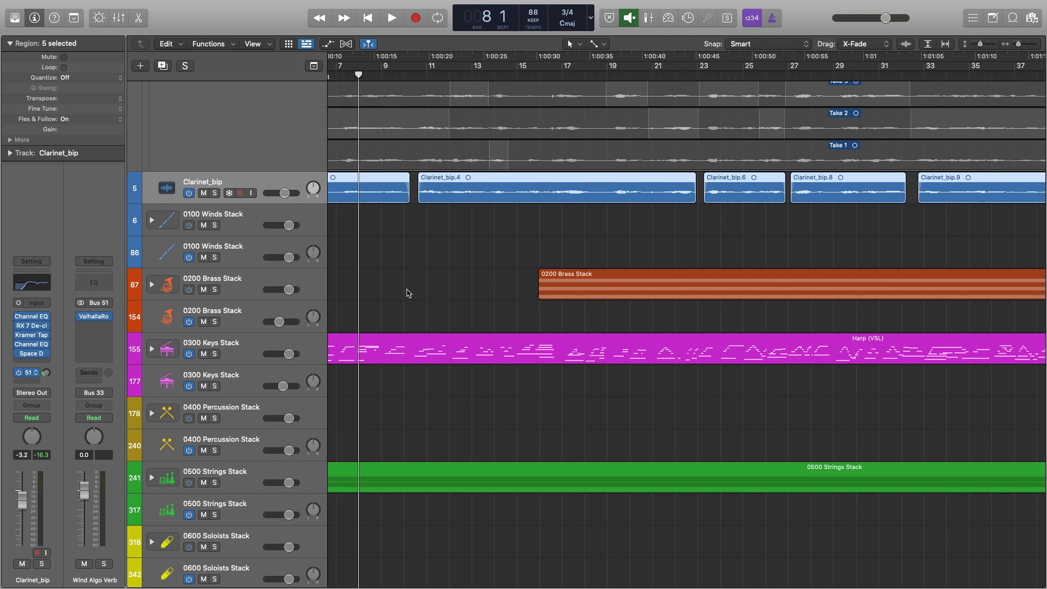